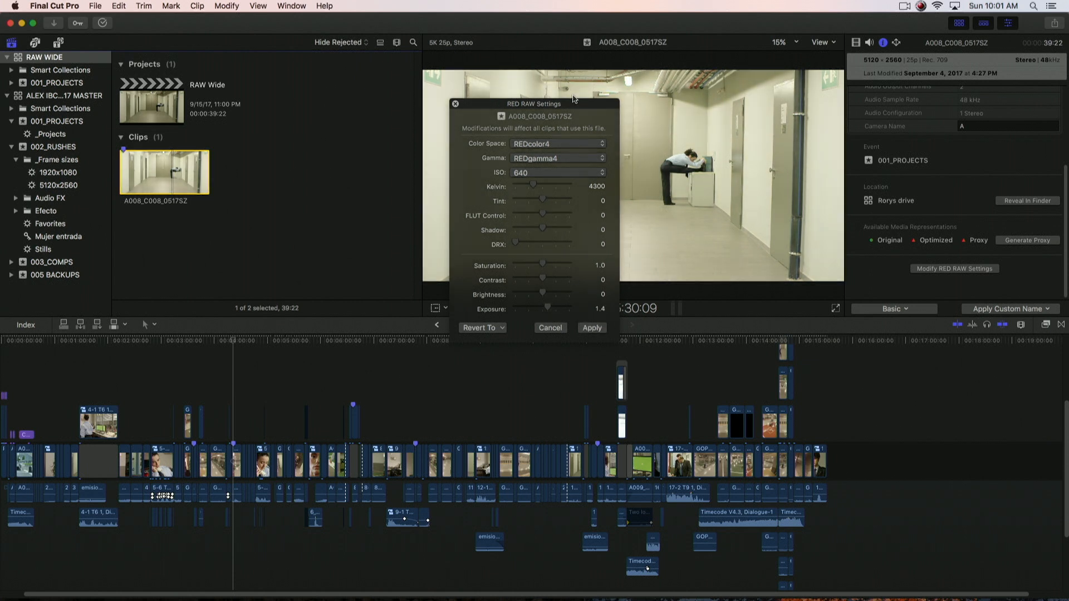
Lower the Exposure in the RED RAW settings of clip A008_C008_0517SZ, moving the settings window clear of the image
left_click_drag(576, 108, 362, 114)
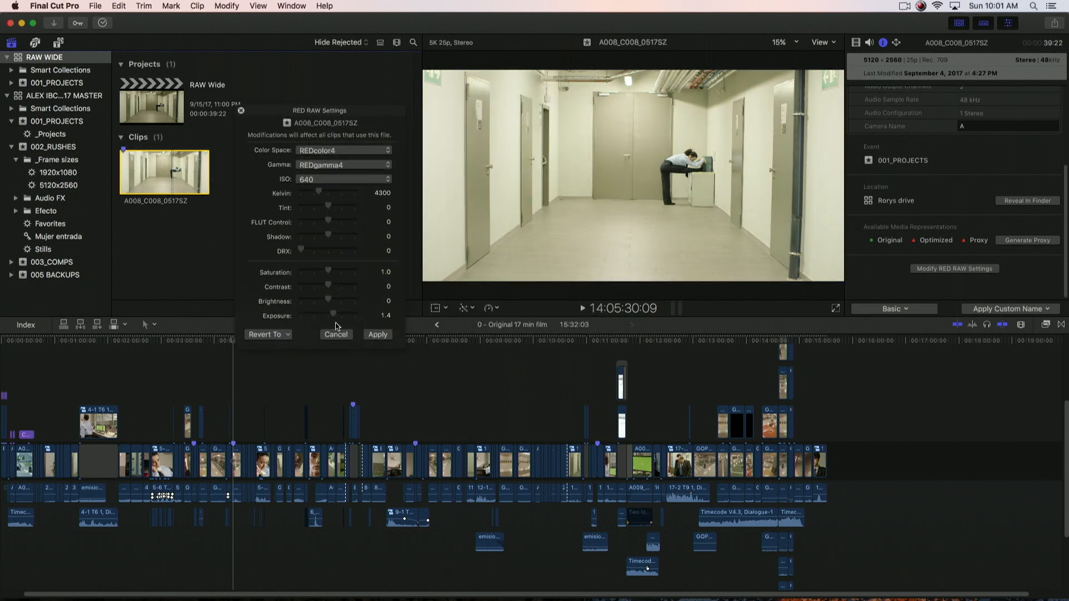
left_click_drag(335, 318, 327, 318)
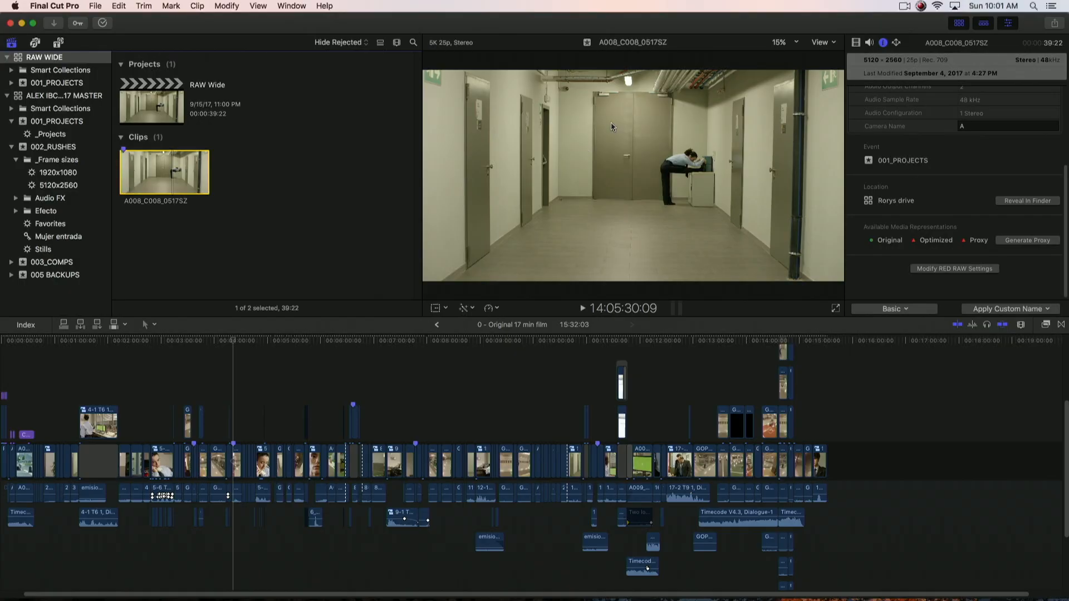
View the RAW WIDE library's properties and select the ALEX IBC master library
left_click(21, 60)
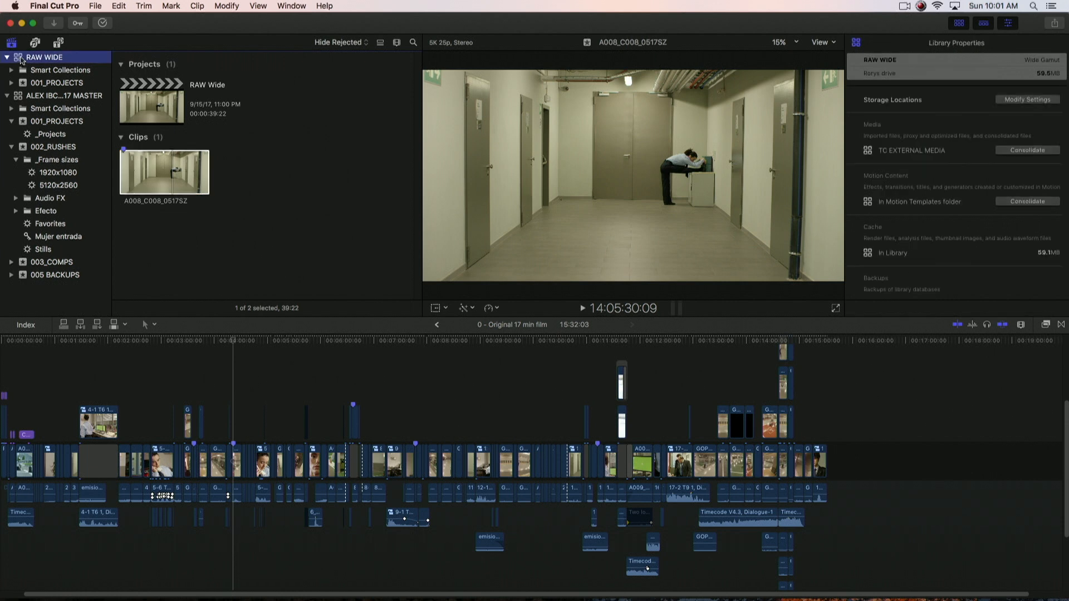
scroll(991, 228, "down", 5)
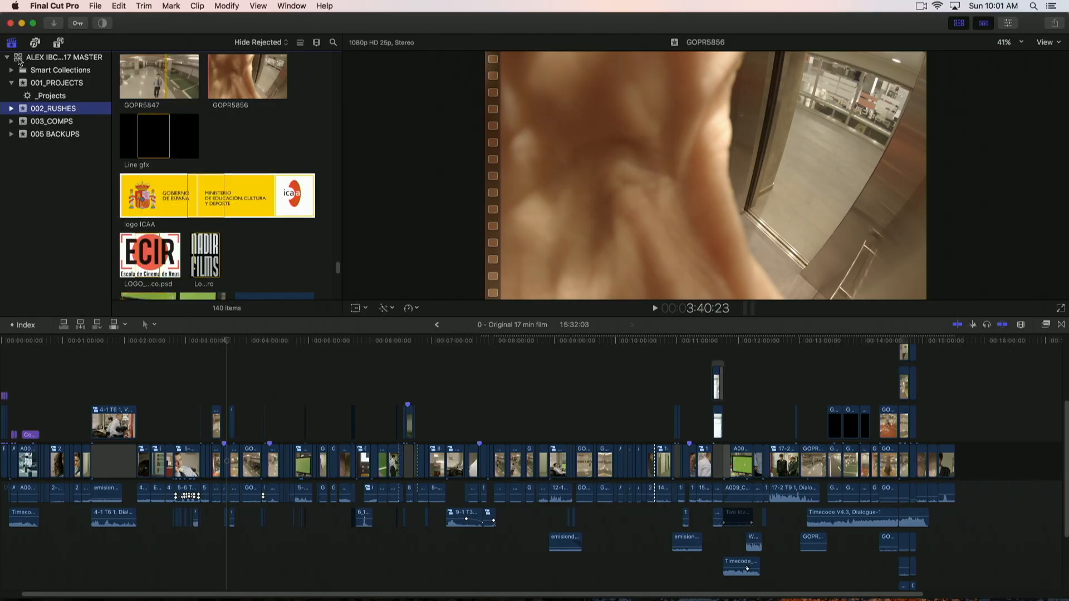
left_click(19, 58)
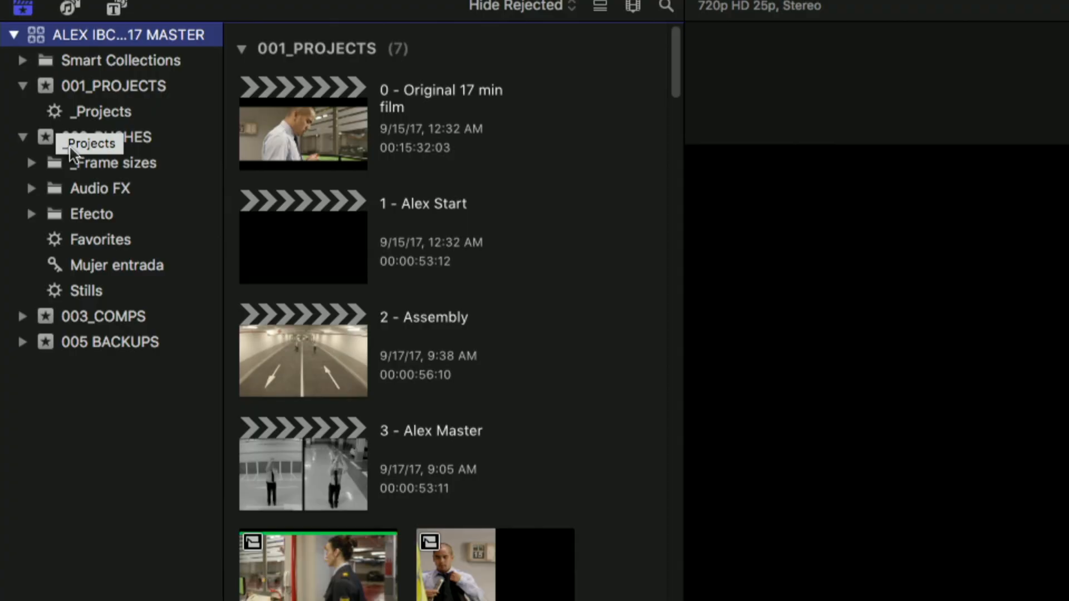
Expand the _Frame sizes folder in 002_RUSHES and browse the clips in the 1920x1080 and 5120x2560 collections
left_click(32, 163)
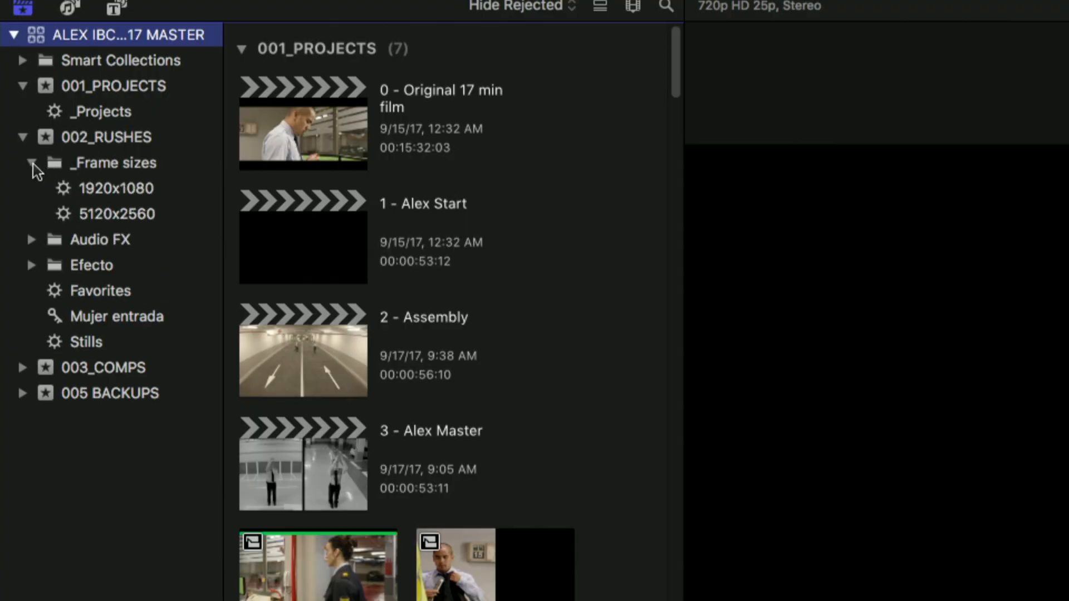
left_click(67, 189)
left_click(67, 216)
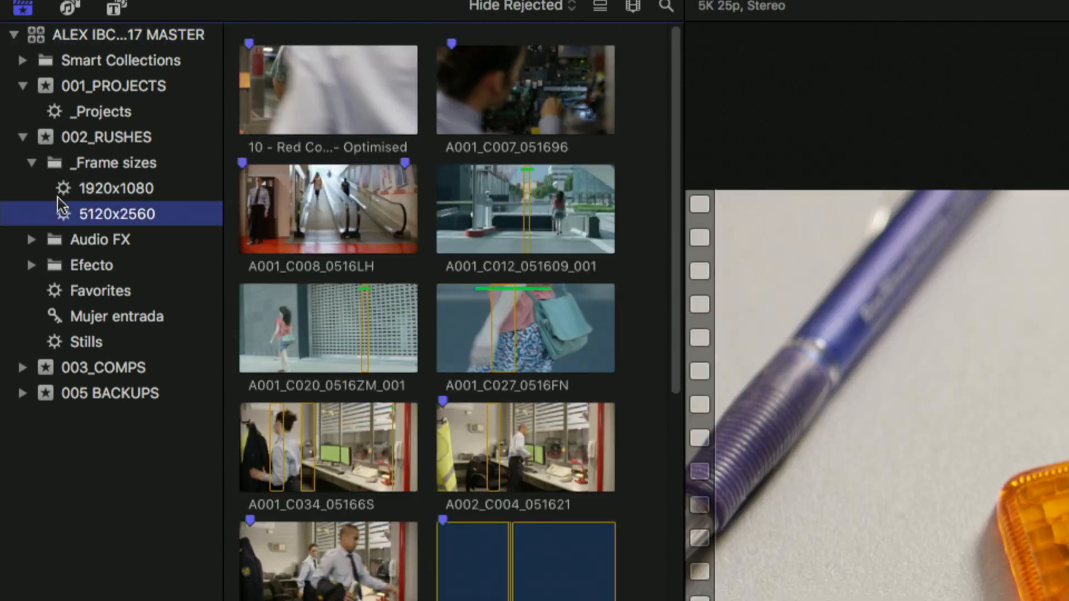
left_click(65, 191)
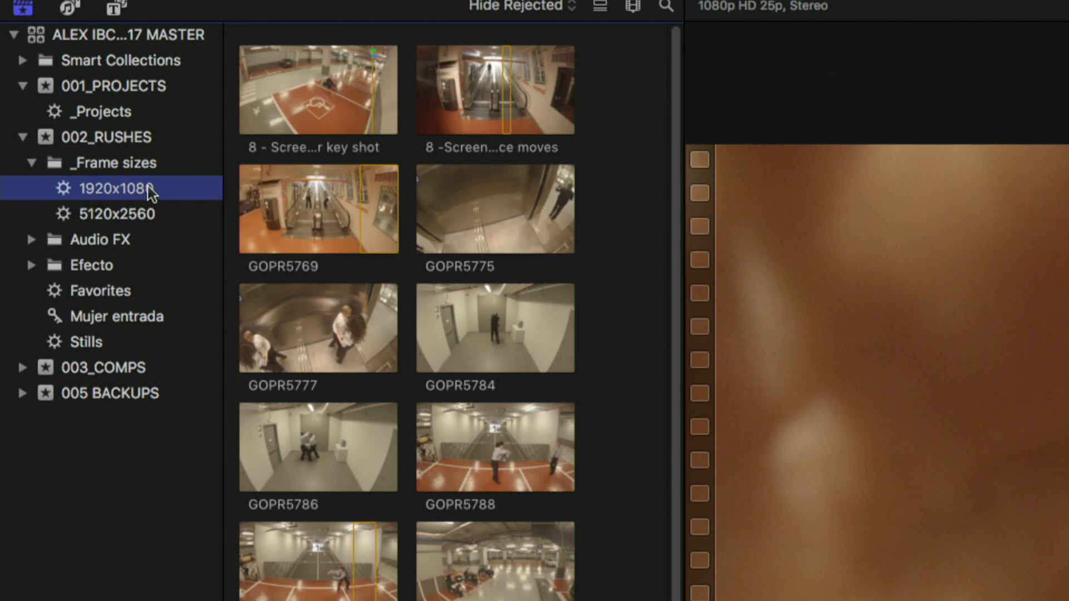
left_click(89, 223)
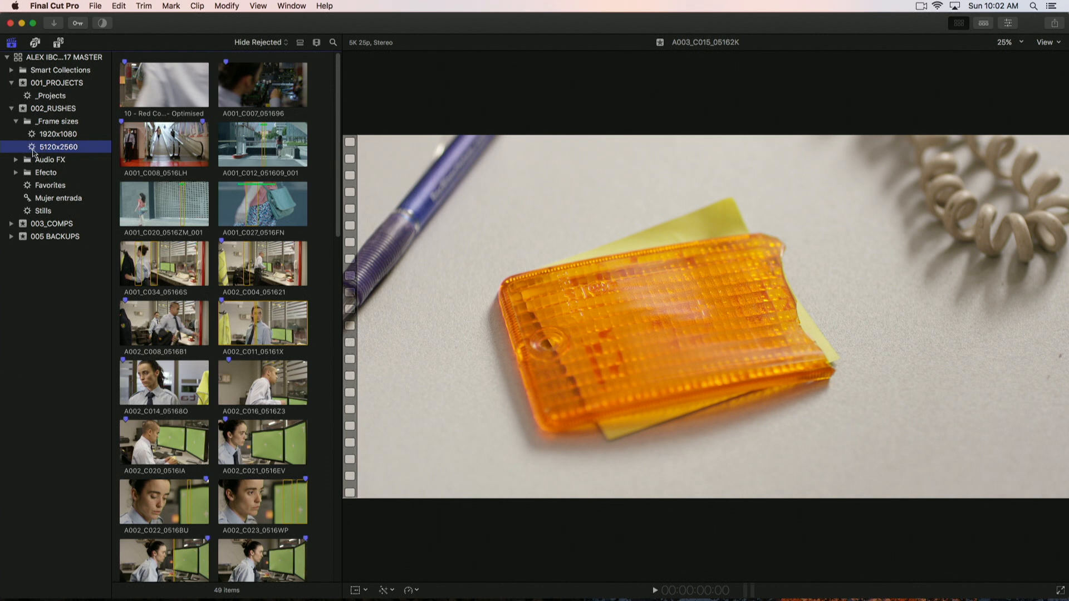
scroll(175, 205, "down", 15)
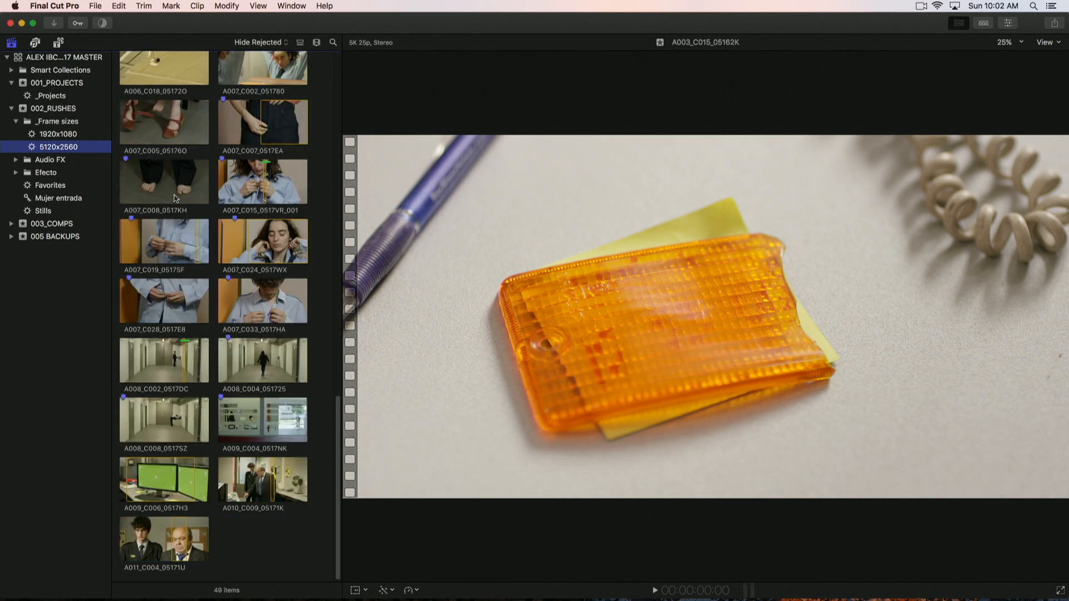
scroll(175, 199, "up", 15)
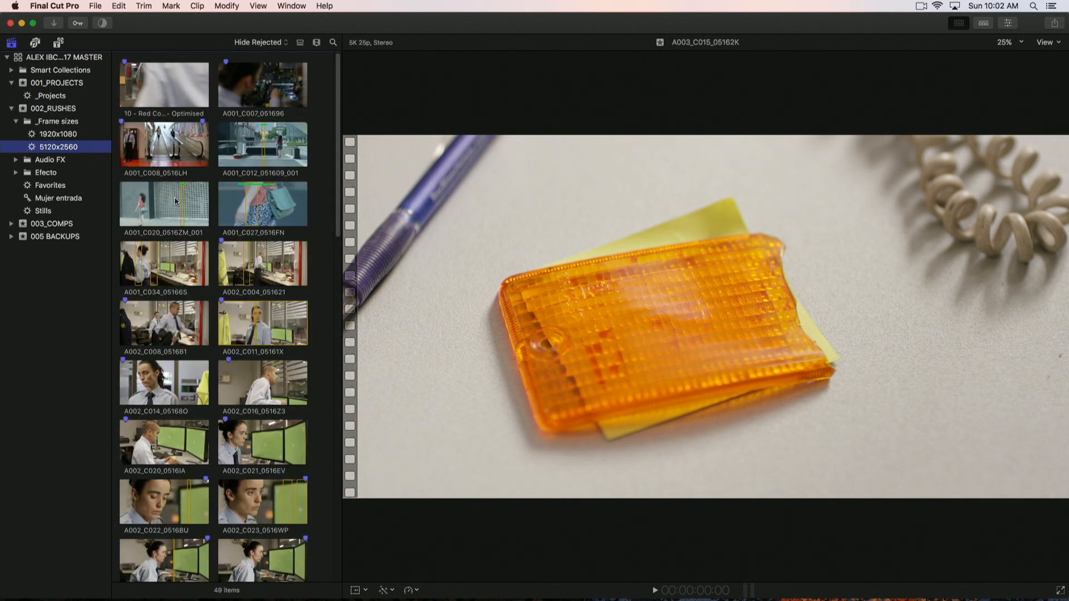
Inspect the rules of the 5120x2560 smart collection and the browser's clip filtering options
double_click(33, 148)
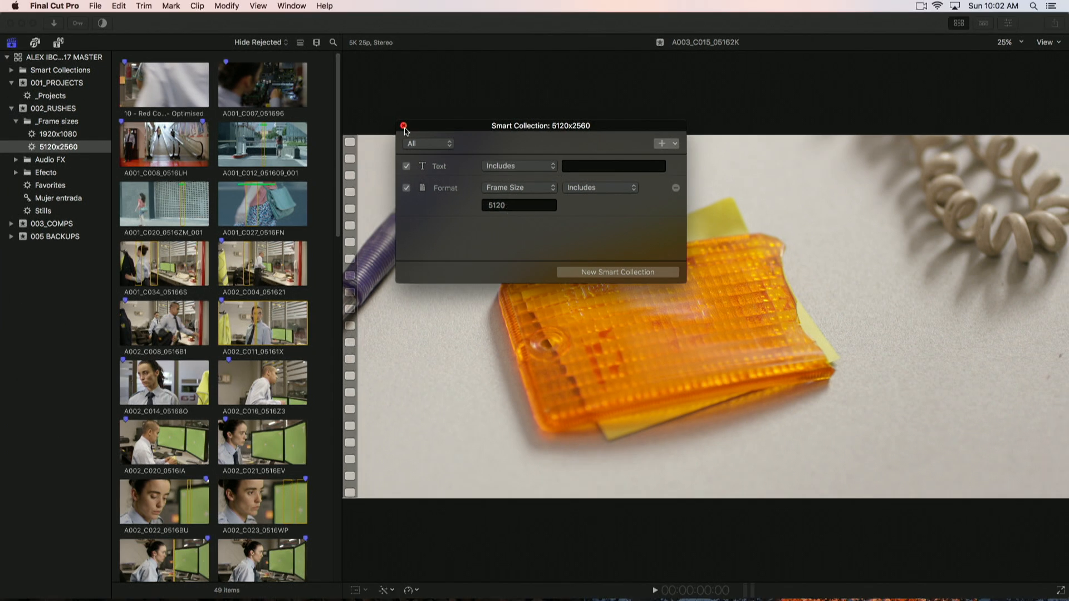
left_click(404, 126)
left_click(278, 178)
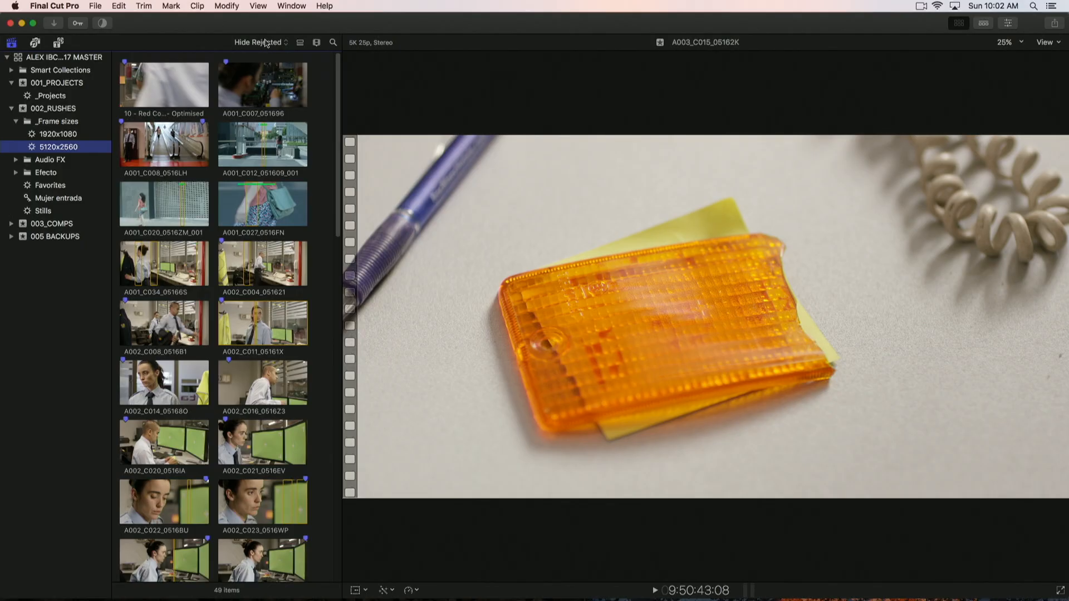
left_click(266, 43)
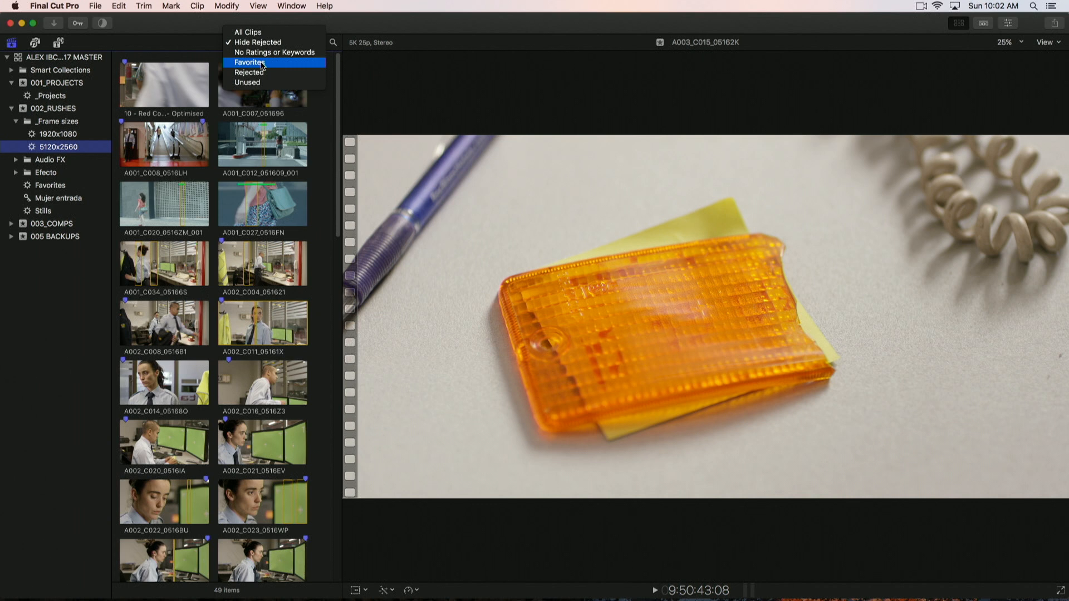
left_click(261, 64)
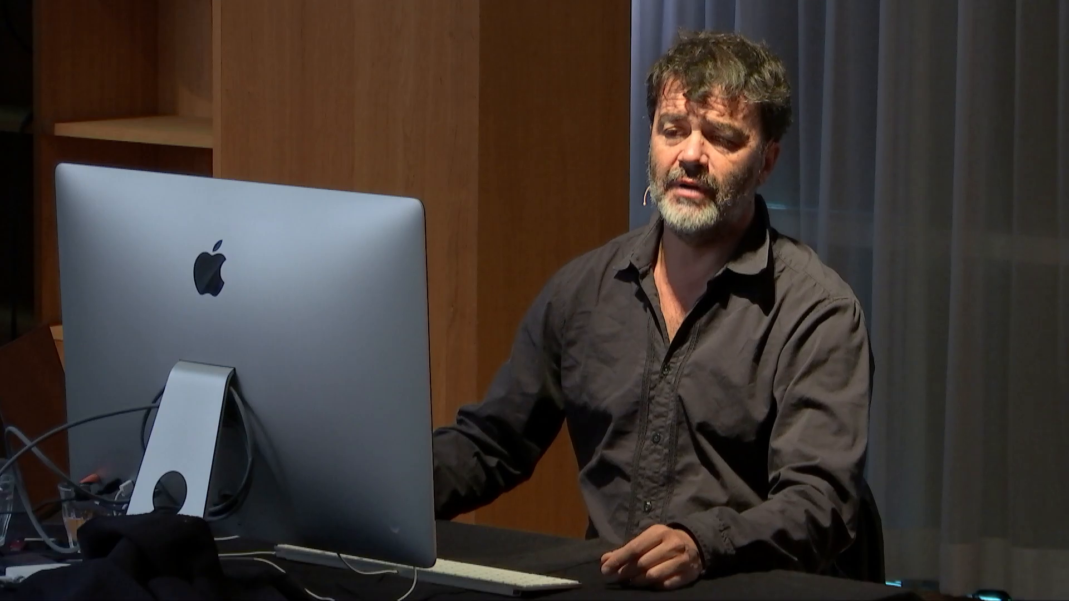
Expand the Audio FX folder and browse its Footsteps, Garaje Tone, Keyboard, Radio and Traffic collections
left_click(15, 160)
left_click(56, 172)
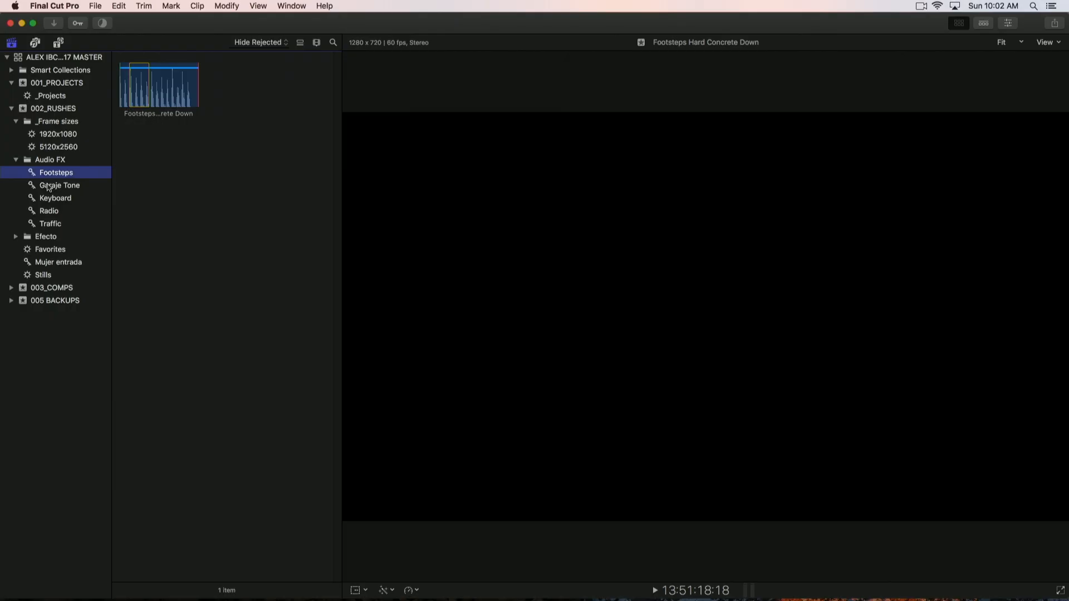
left_click(49, 186)
left_click(50, 198)
left_click(50, 215)
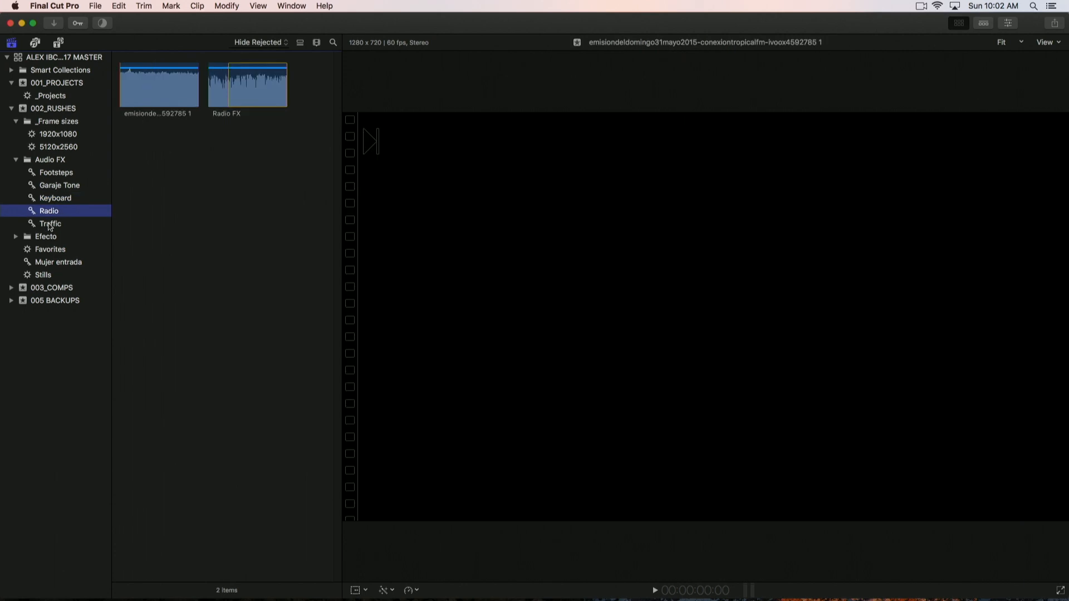
left_click(51, 224)
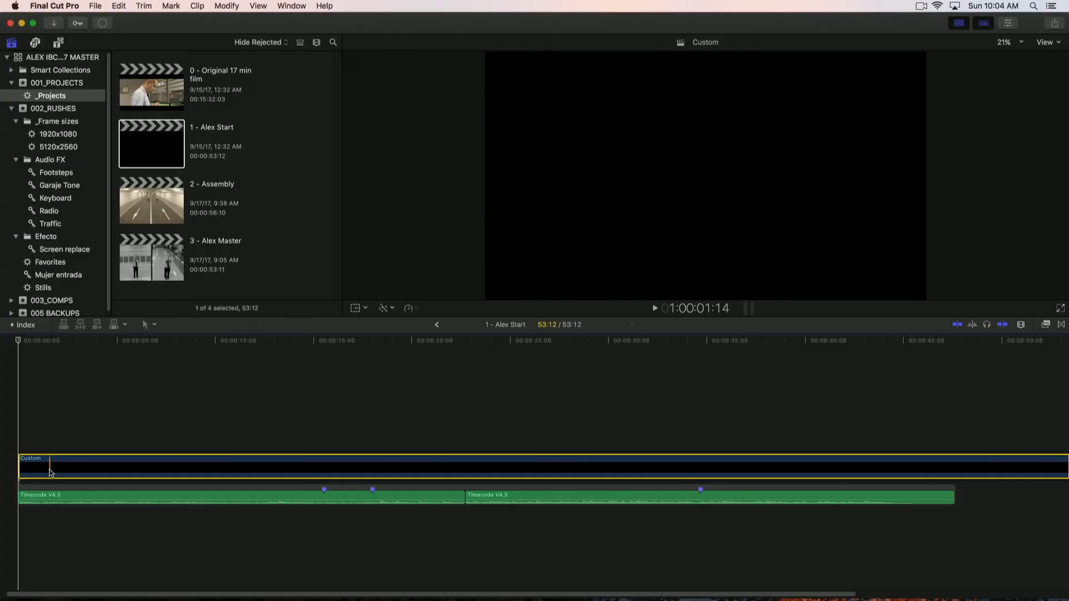
Play the 1 - Alex Start project from the beginning and split the Custom clip repeatedly on the fly, about every 2 seconds 10 frames
left_click_drag(41, 343, 2, 349)
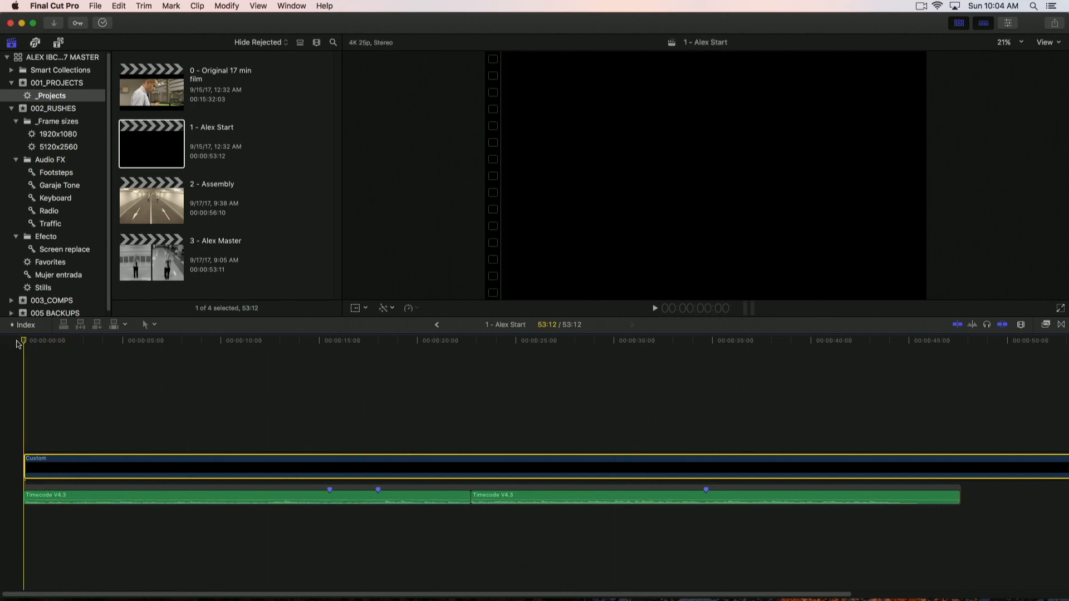
key("space")
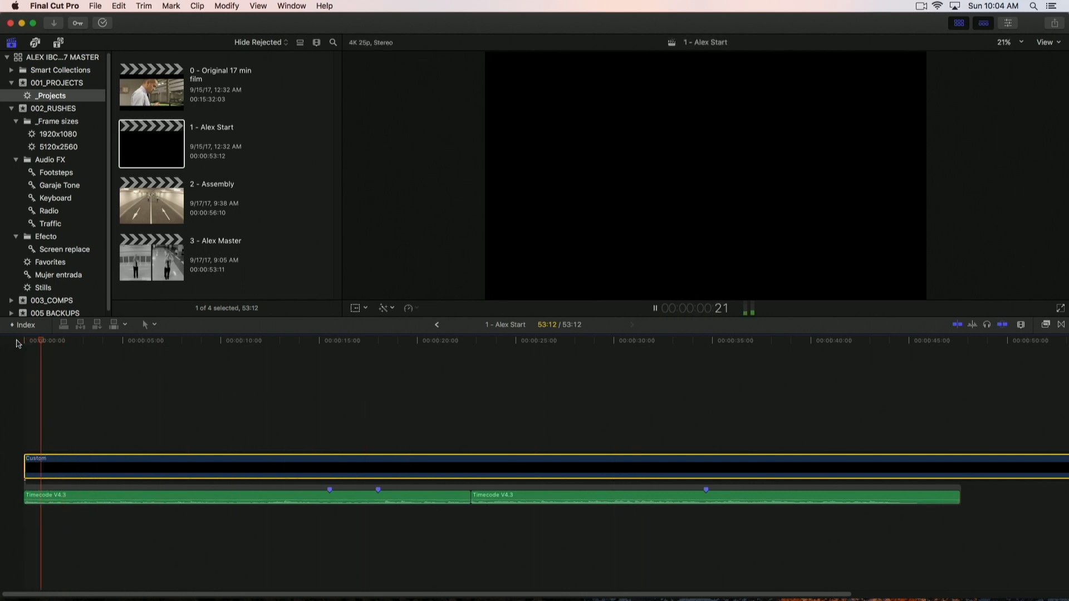
key("super+b")
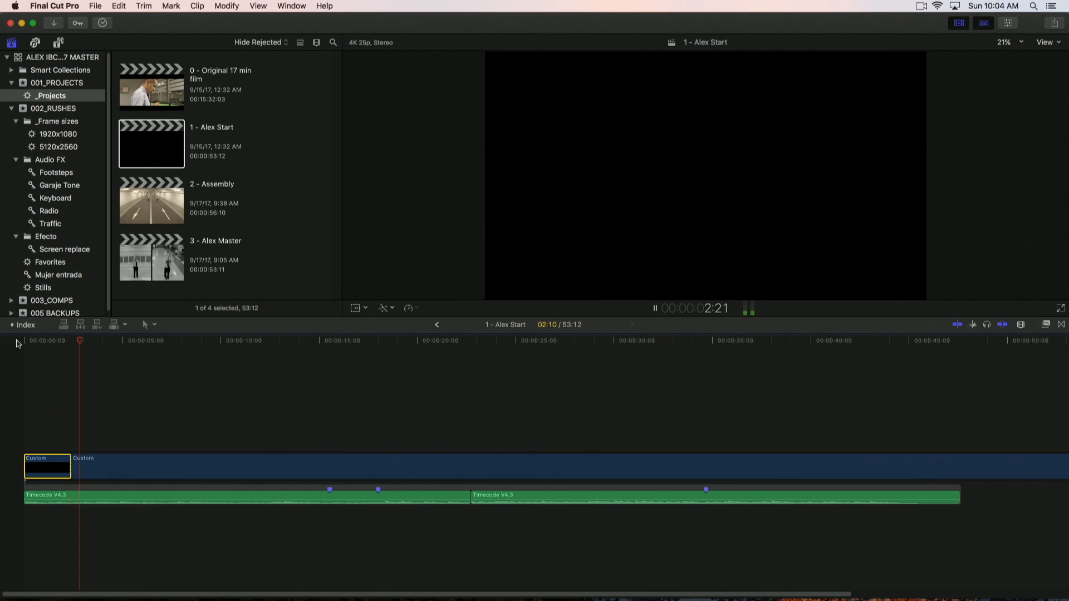
key("super+b")
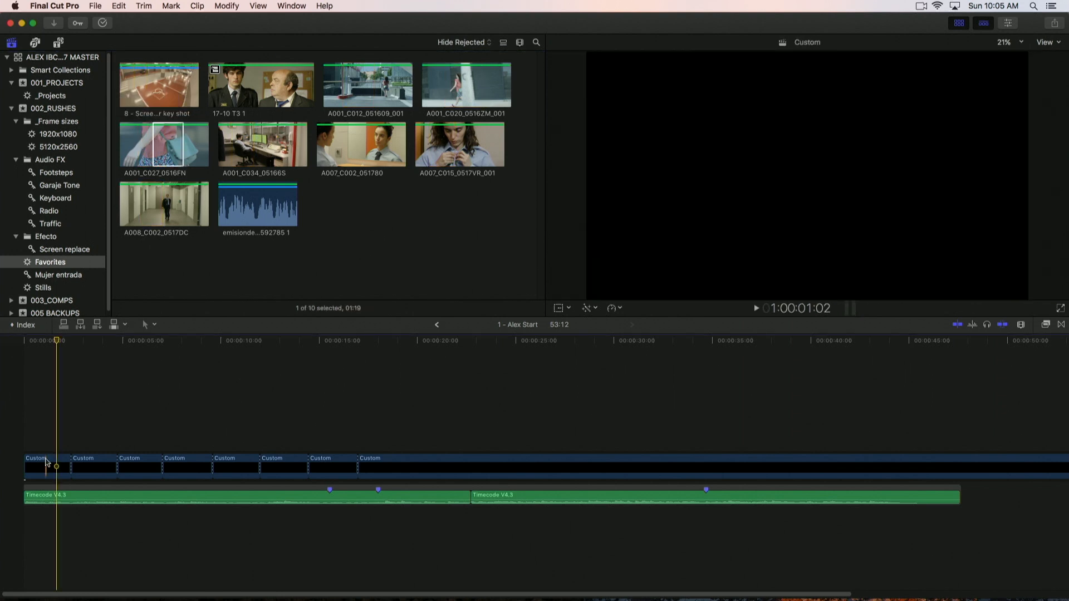
Mark the first Custom segment as a range and overwrite it with the selected range of favorite clip A001_C027_0516FN
left_click(46, 460)
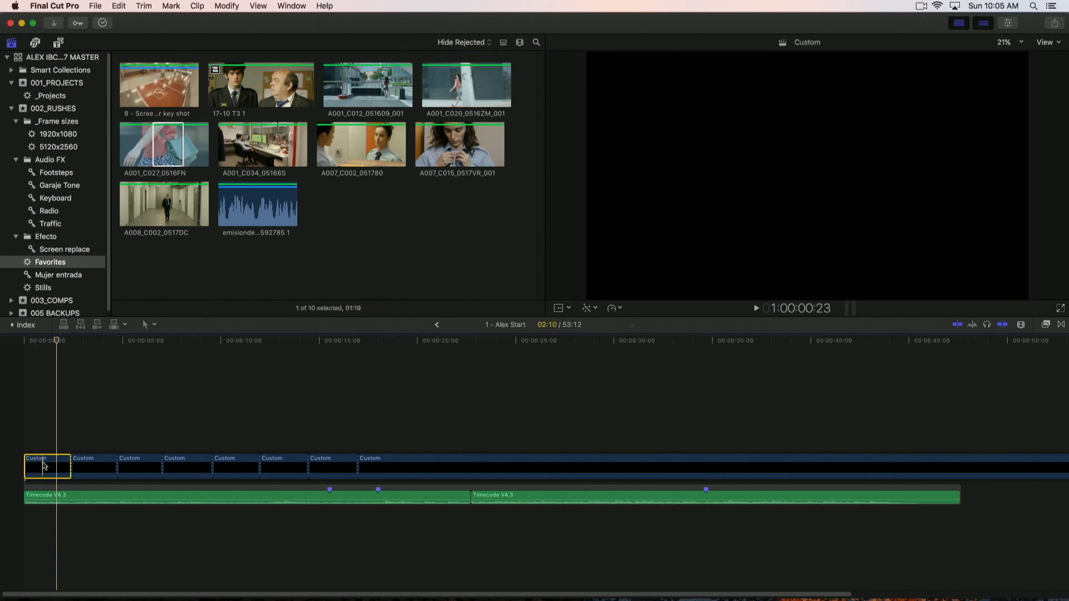
key("x")
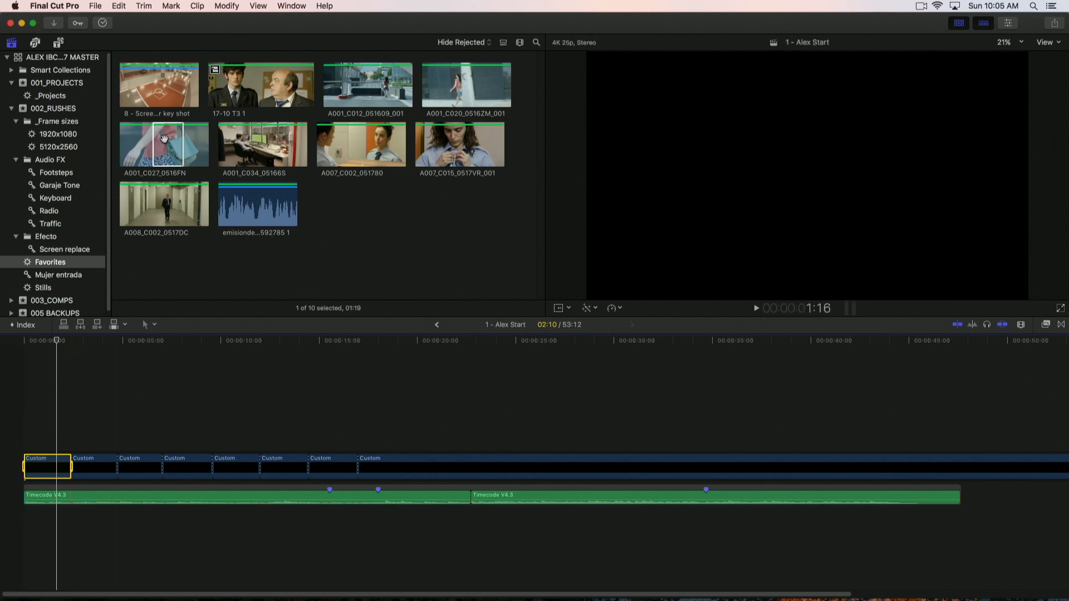
key("d")
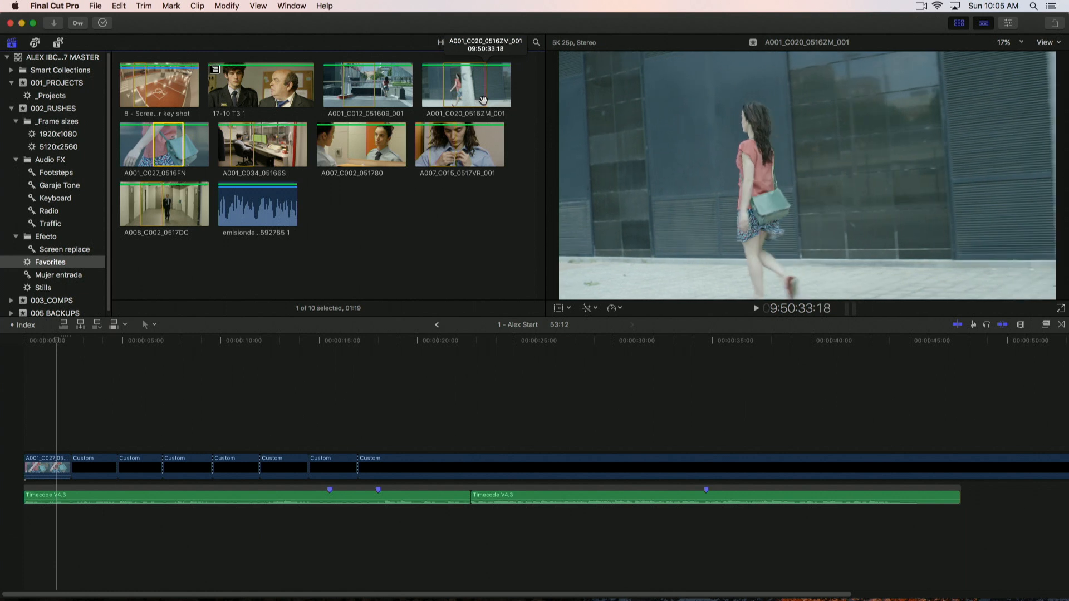
Select a 02:01 range of clip A001_C020_0516ZM_001 and overwrite the second Custom segment with it
left_click(481, 99)
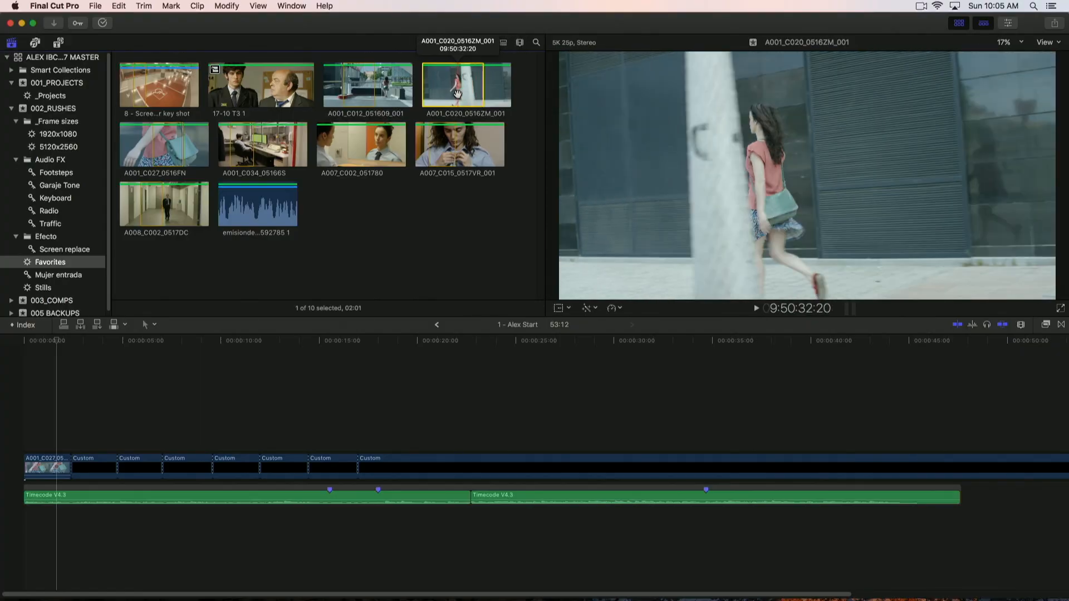
left_click(101, 464)
key("x")
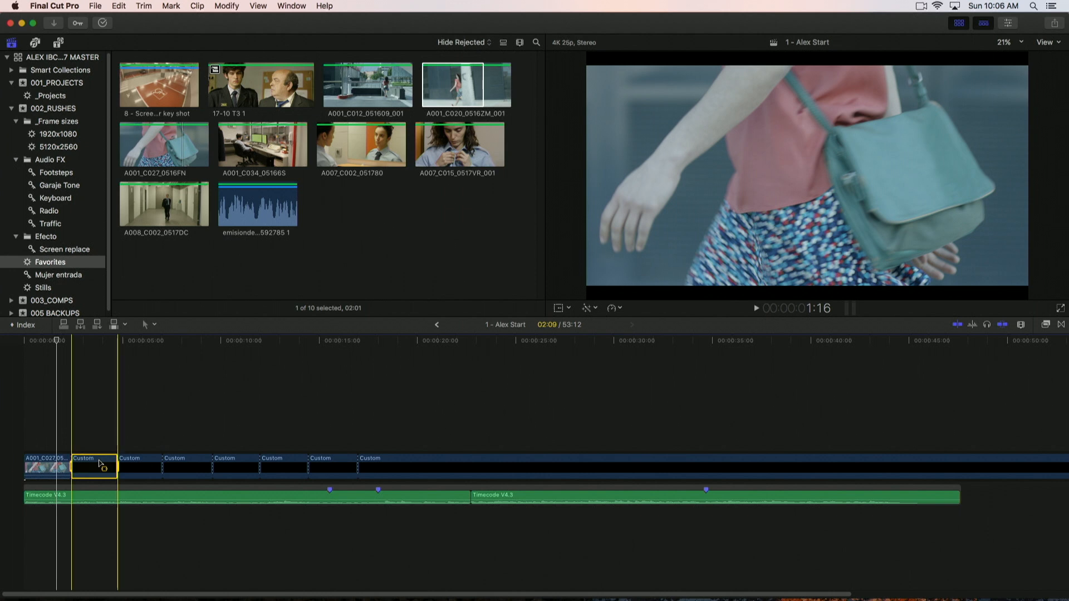
left_click(457, 84)
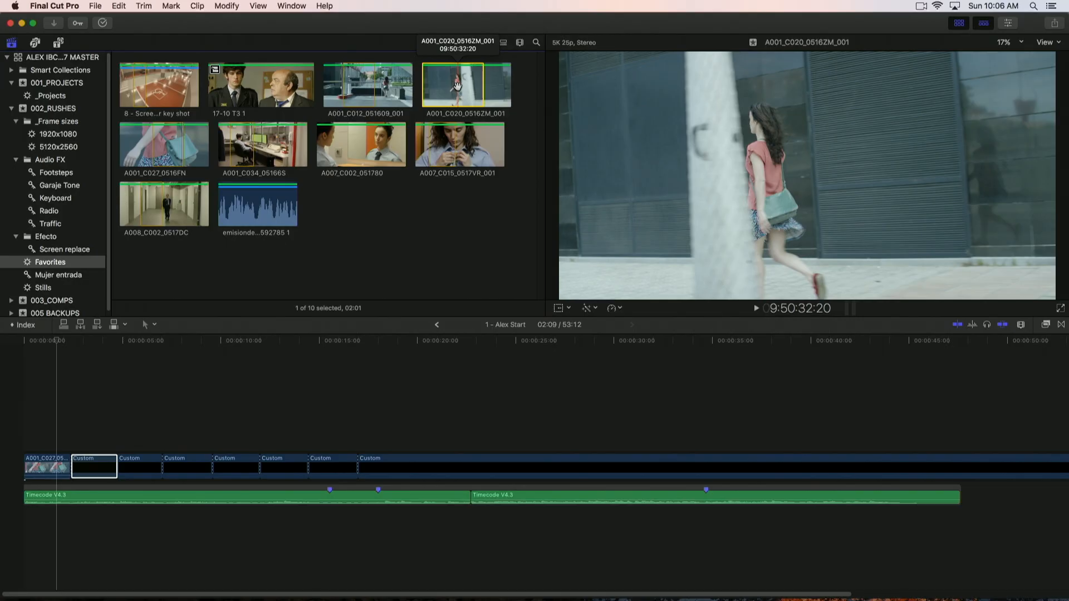
key("d")
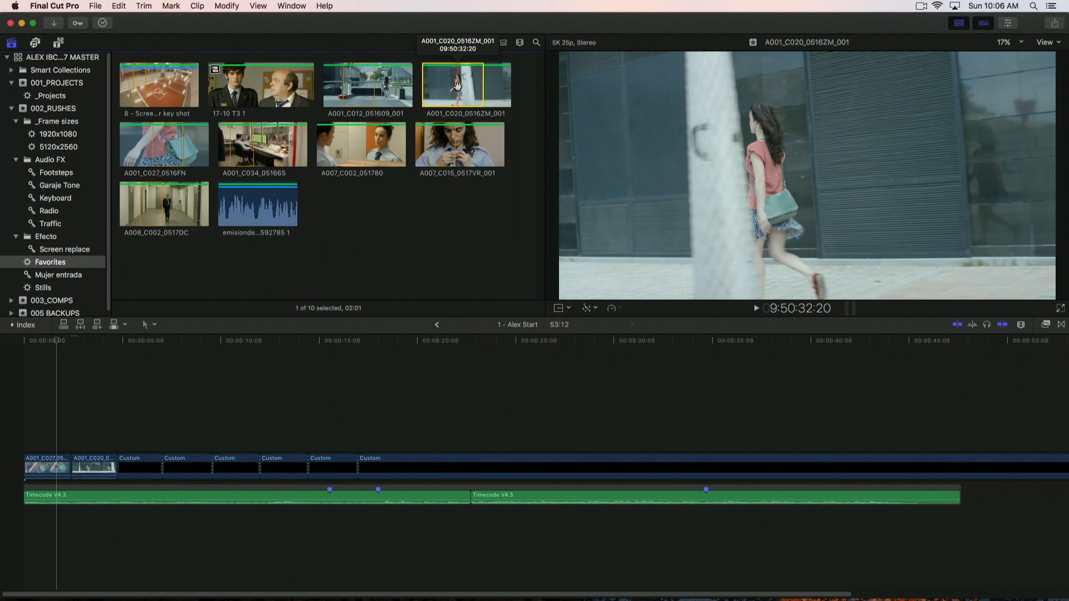
Play back the edit, set an in point at 09:02:32:21 in clip A001_C012_051609_001 and replace the third Custom segment with it
left_click(84, 401)
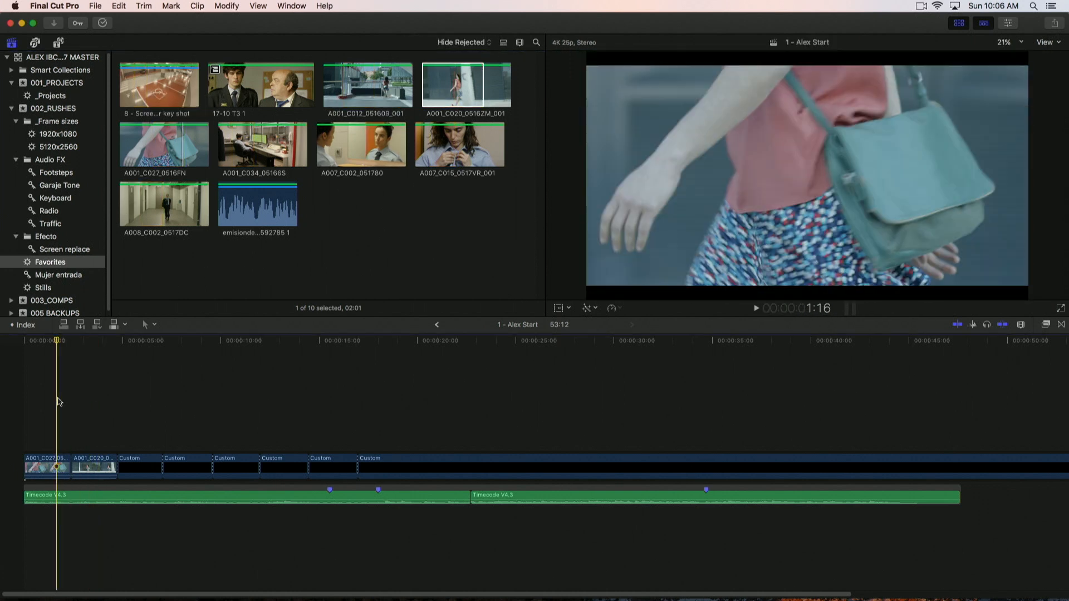
key("space")
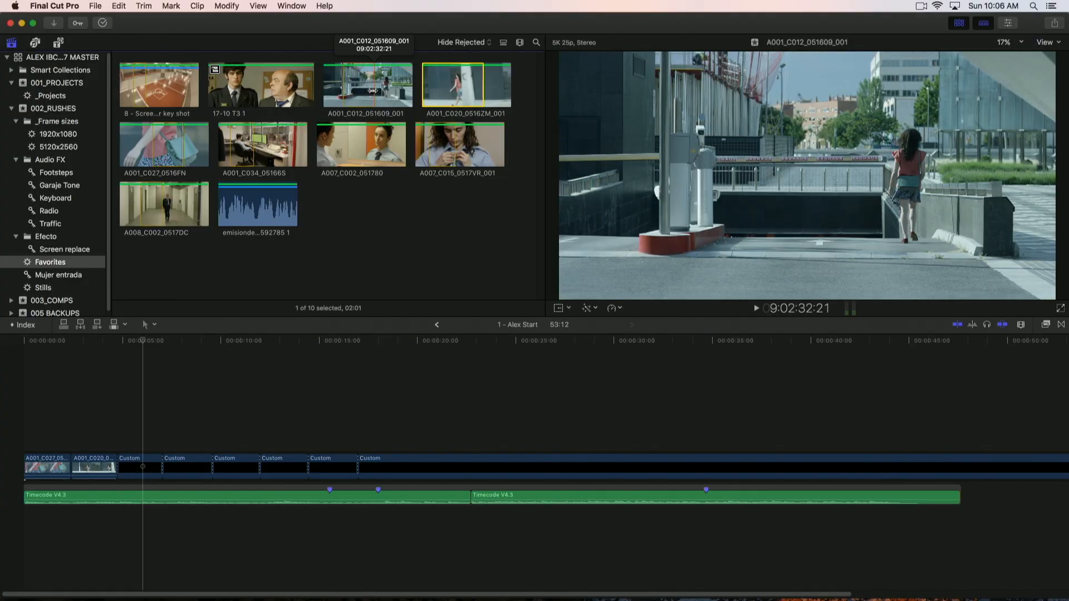
key("i")
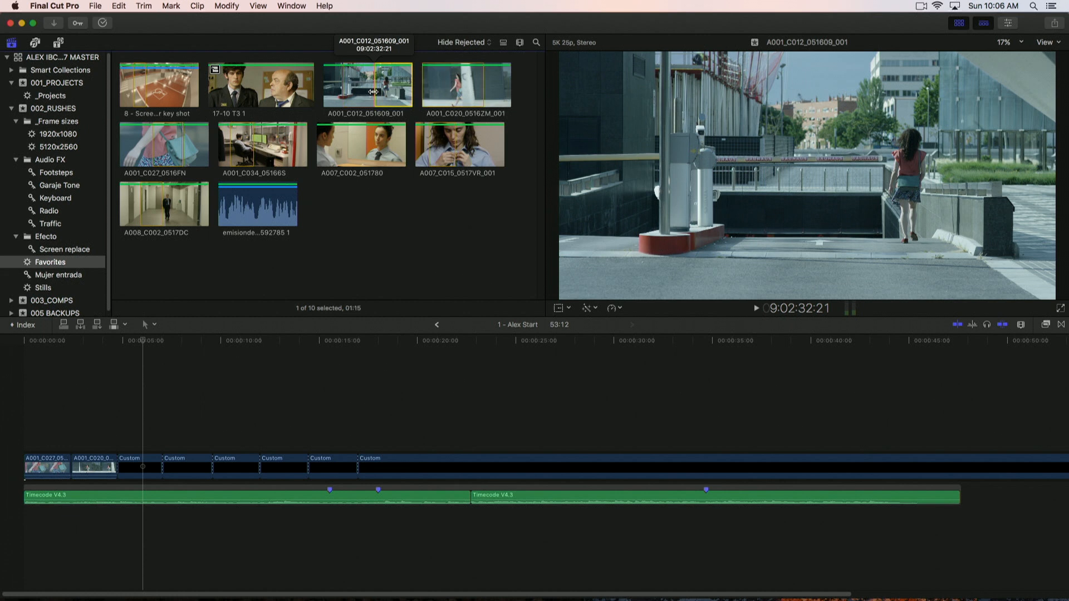
key("space")
left_click_drag(404, 86, 135, 467)
left_click(206, 481)
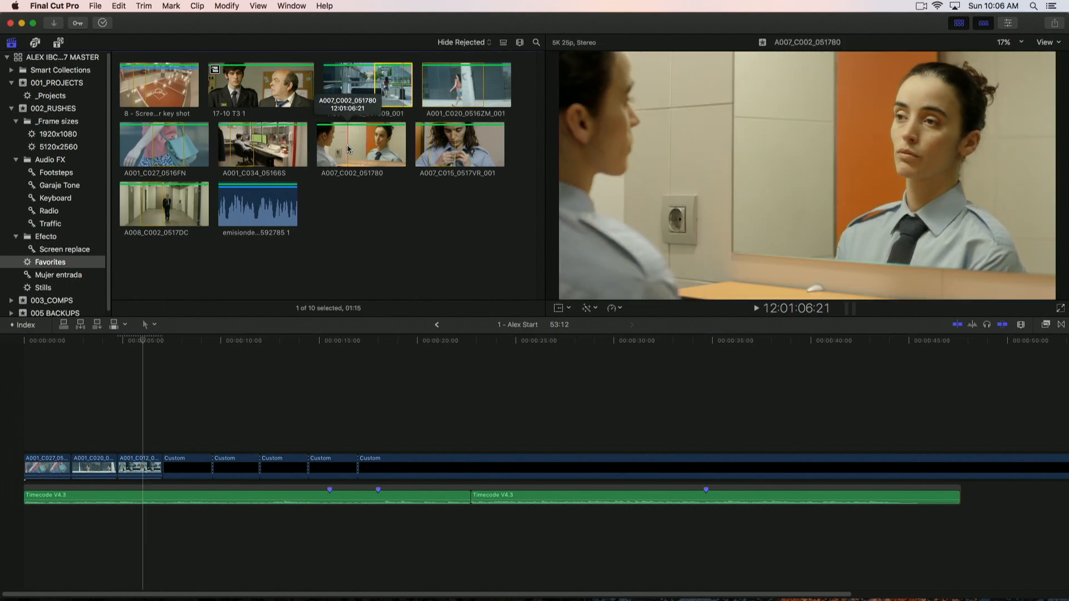
Replace the fourth Custom segment with clip A007_C002_051780, place the playhead on it and select it
left_click_drag(349, 149, 177, 468)
left_click(224, 479)
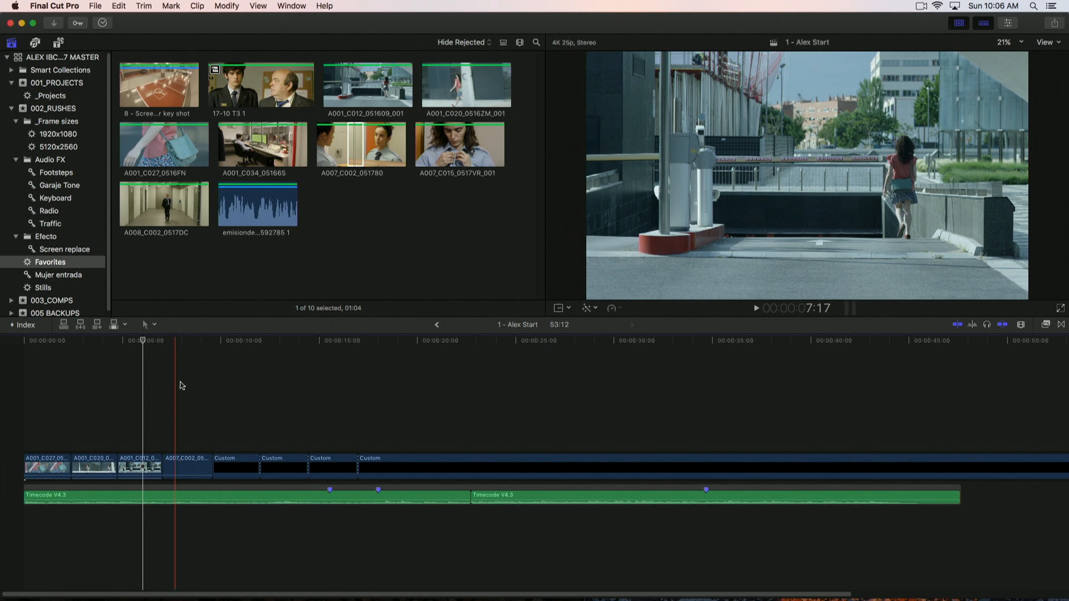
left_click(174, 345)
left_click(183, 468)
left_click_drag(183, 467, 186, 469)
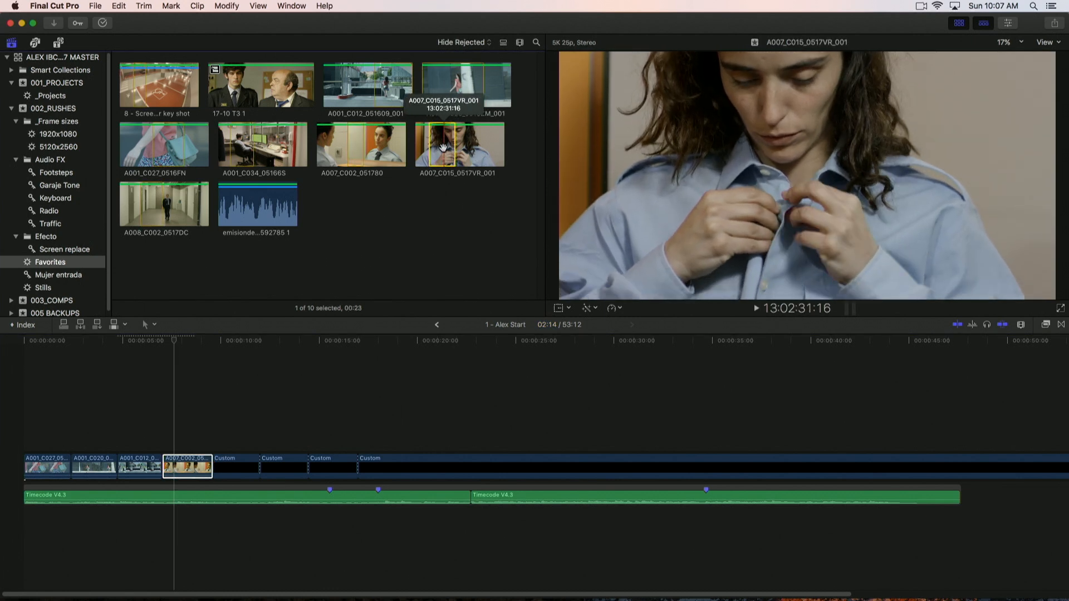
Connect a range of favorite clip A007_C015_0517VR_001 above the fourth clip, matching that clip's length
left_click_drag(443, 148, 193, 437)
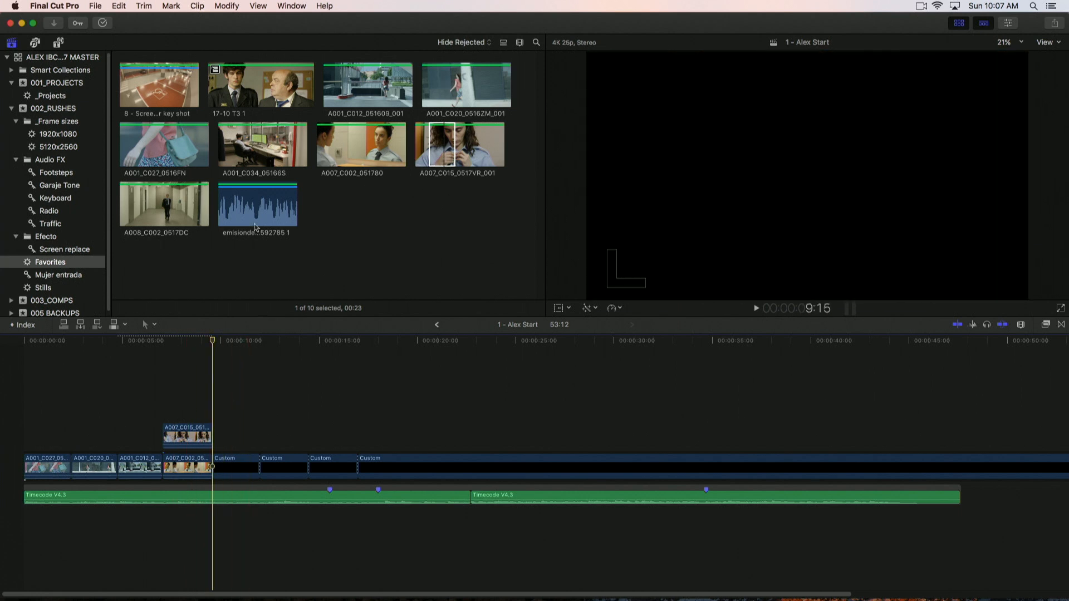
Mark a 03:15 range of clip 4-1 T6 1 in Mujer entrada, starting at 24:12, and filter the browser to Favorites
left_click(47, 276)
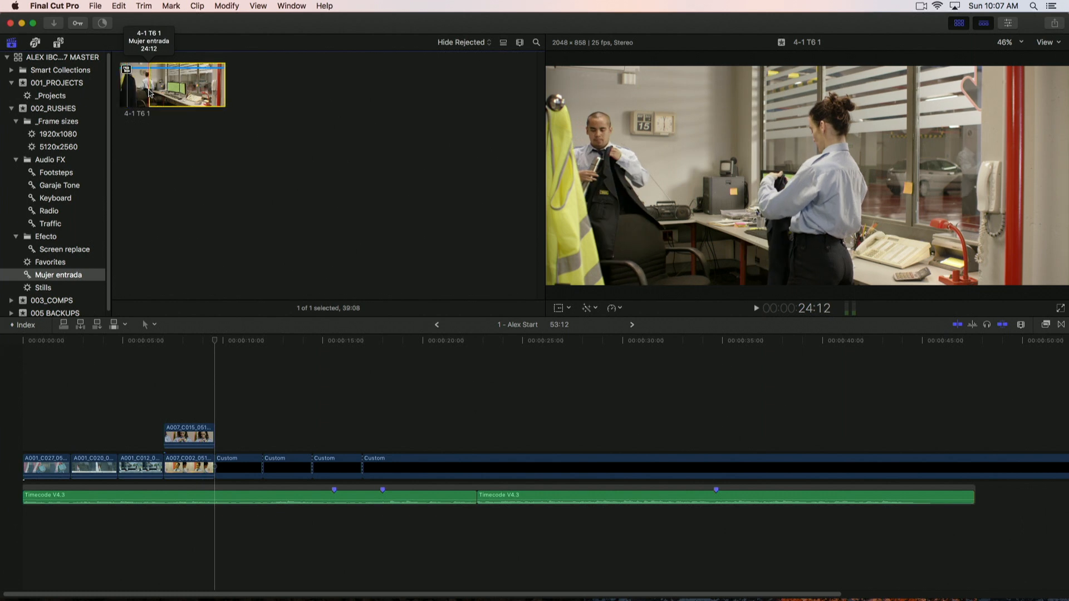
key("space")
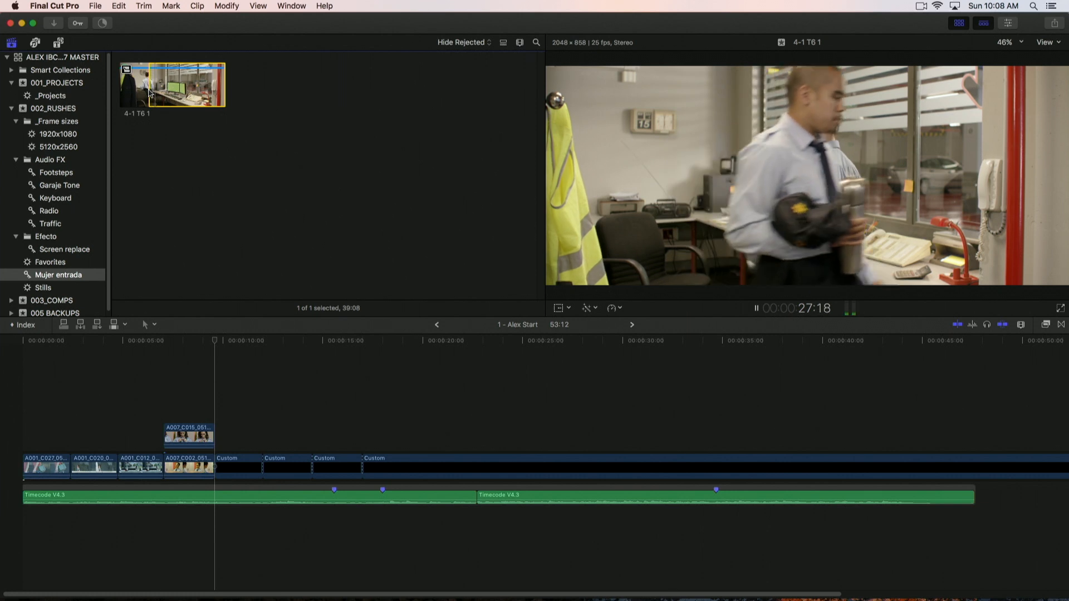
key("space")
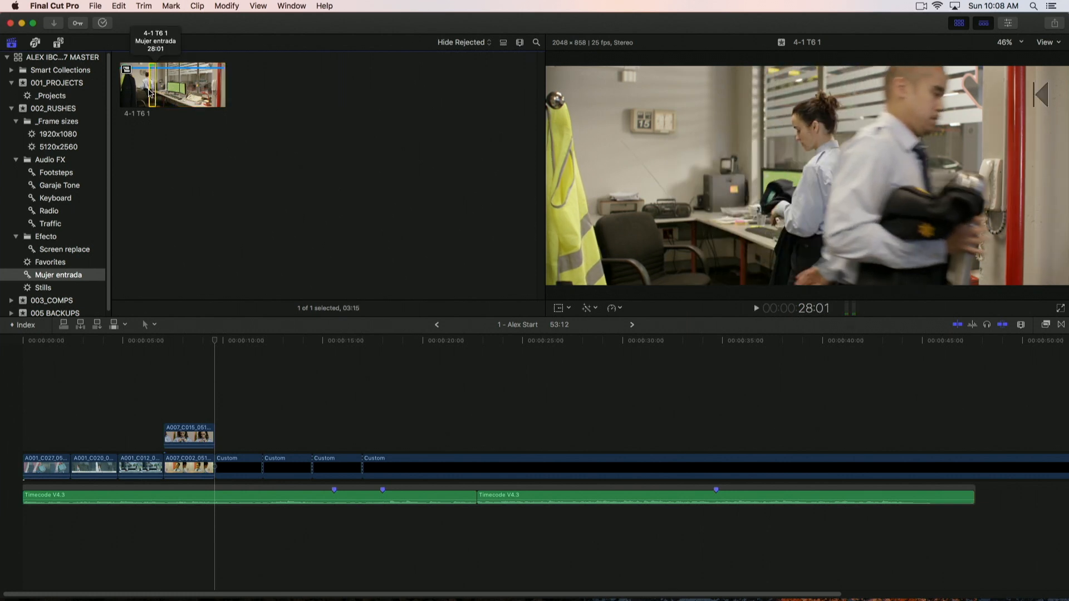
left_click(465, 44)
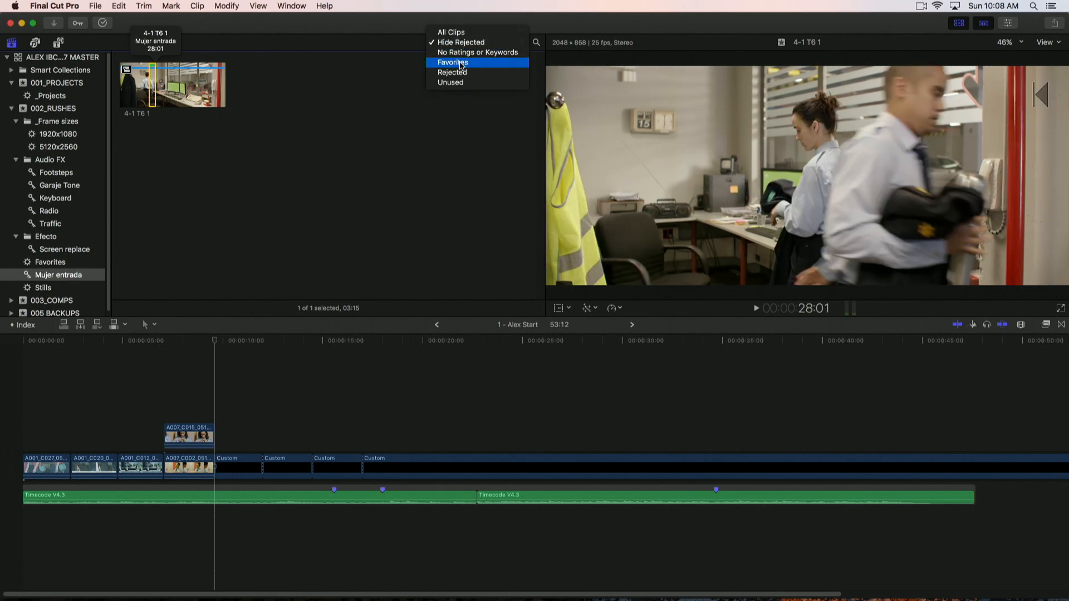
left_click(461, 64)
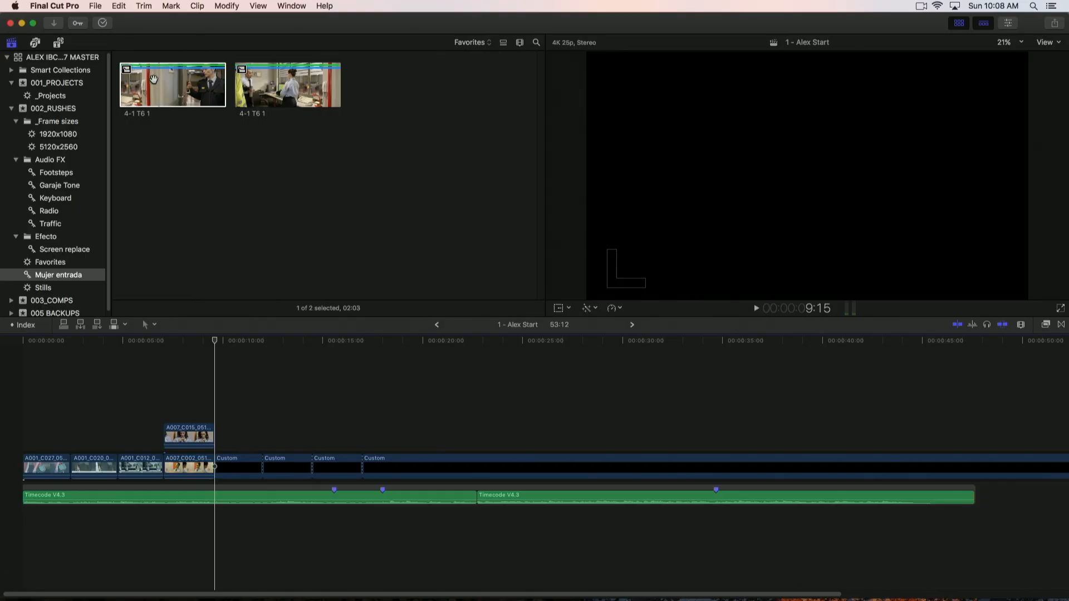
Overwrite the fifth segment with the first 4-1 T6 1 favorite and connect the second favorite above it over the same 02:03 range
left_click(154, 79)
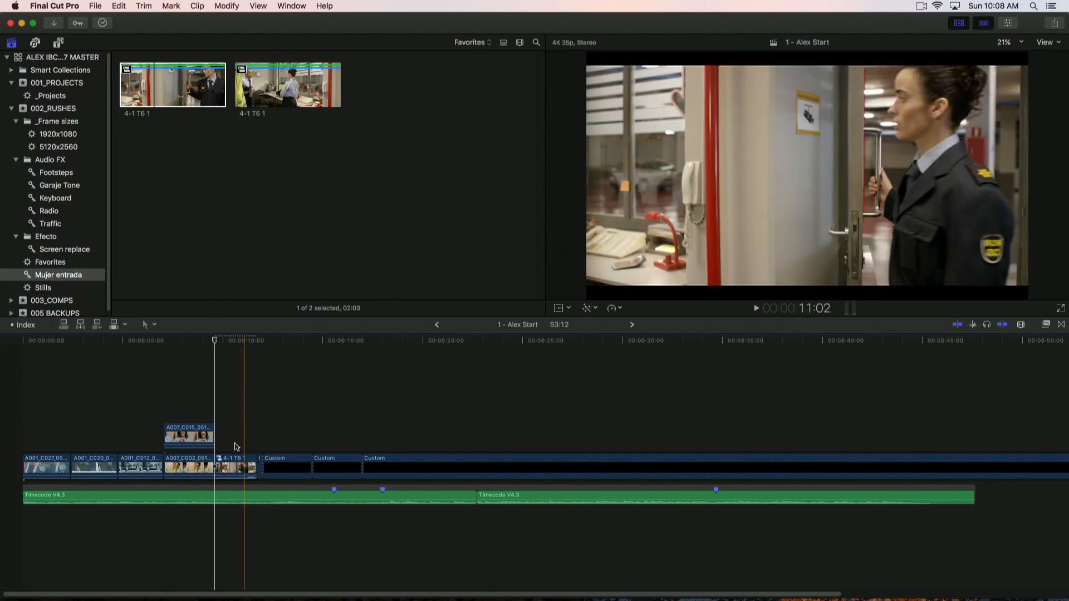
left_click(274, 77)
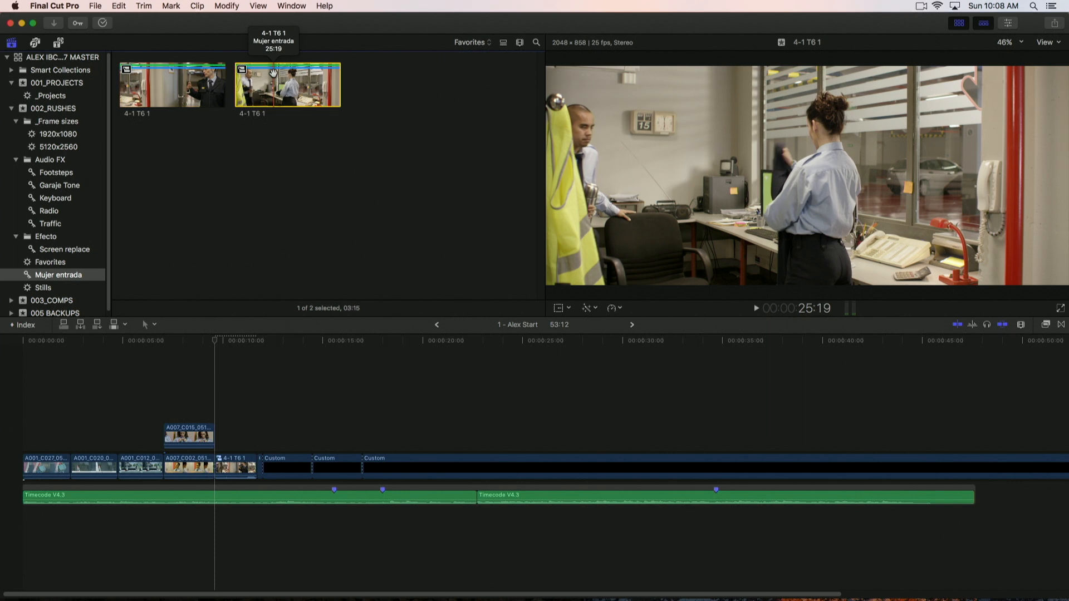
key("x")
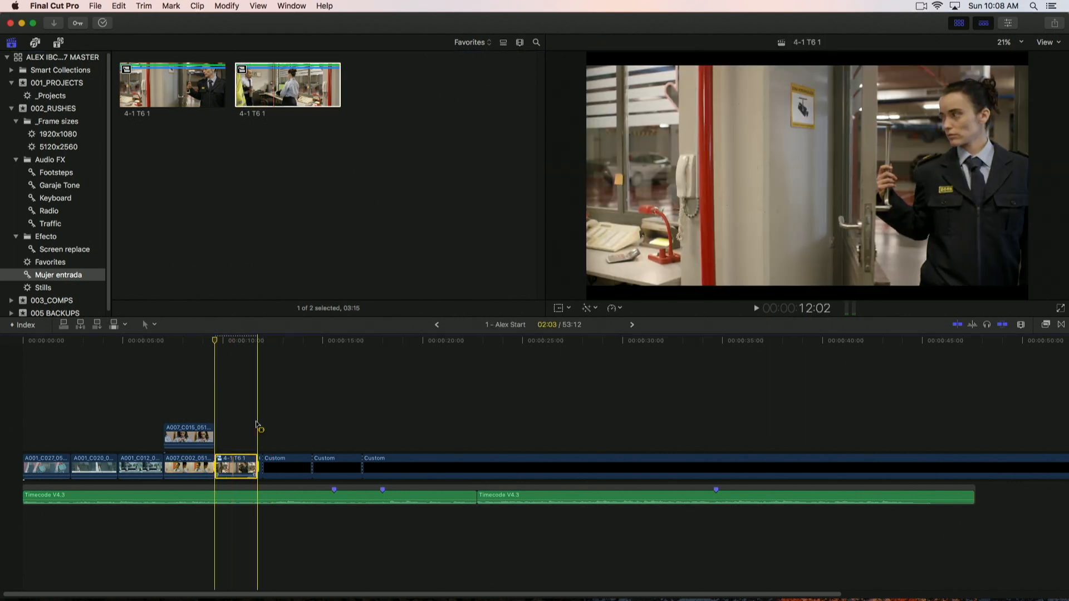
left_click(269, 81)
key("q")
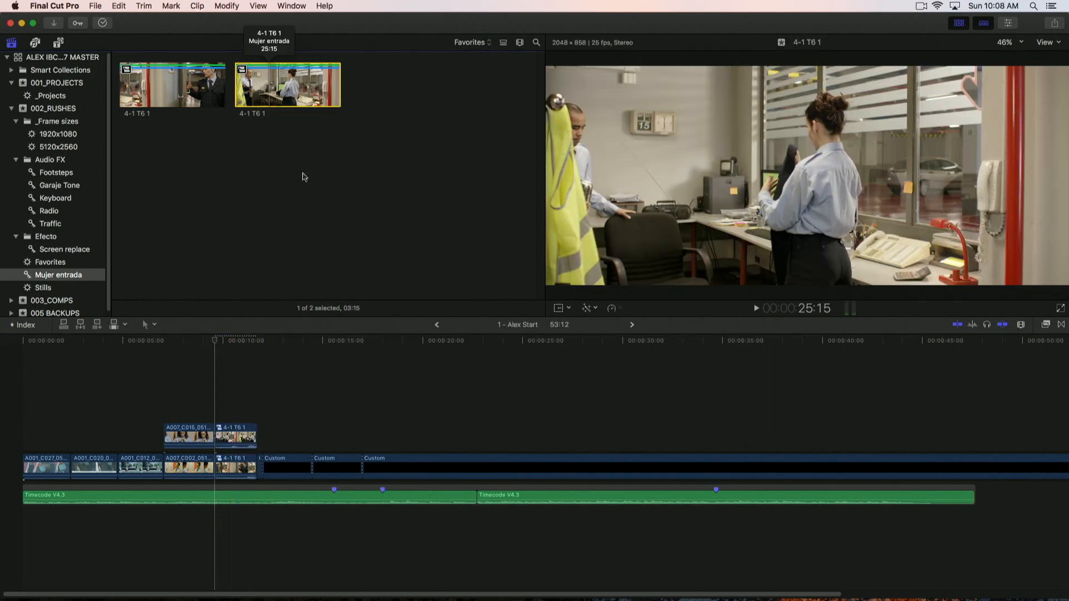
Expand and collapse the connected 4-1 T6 1 clip's audio, and show the audio lanes from the timeline index's roles
key("super+equal")
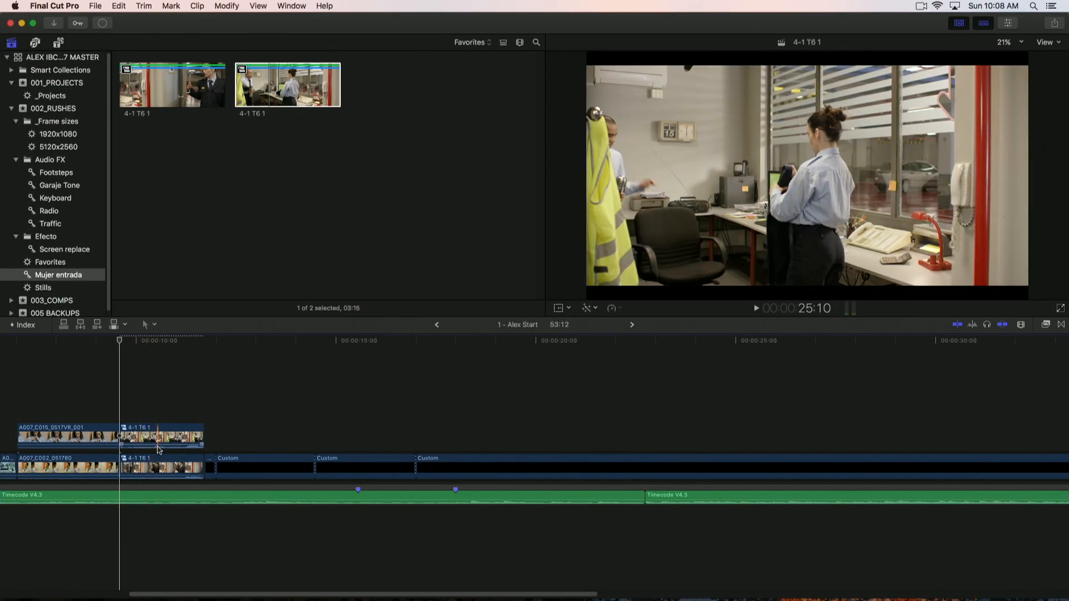
double_click(158, 450)
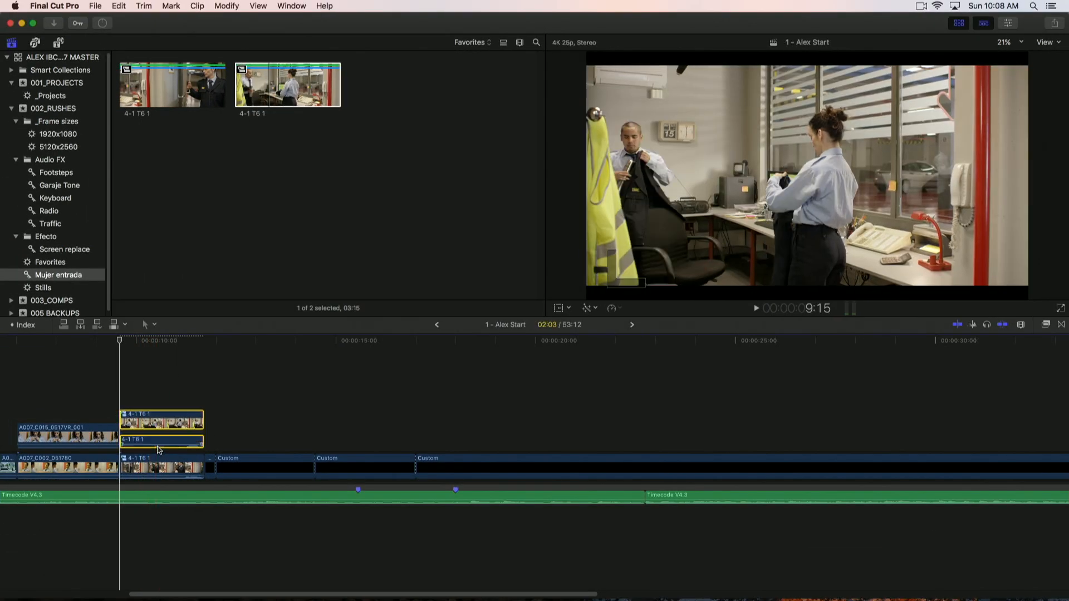
double_click(157, 450)
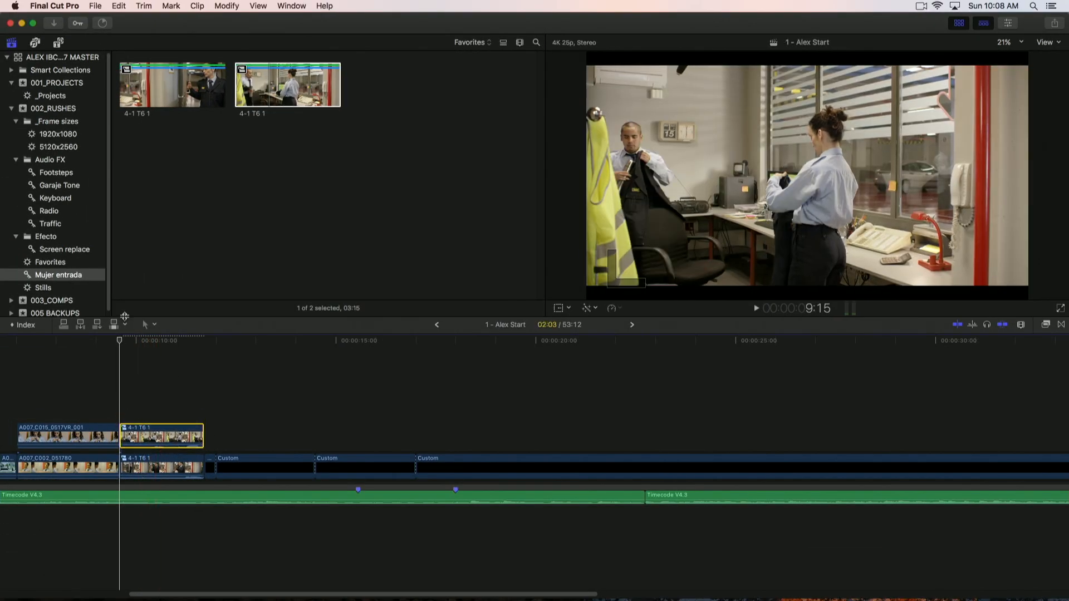
left_click(25, 325)
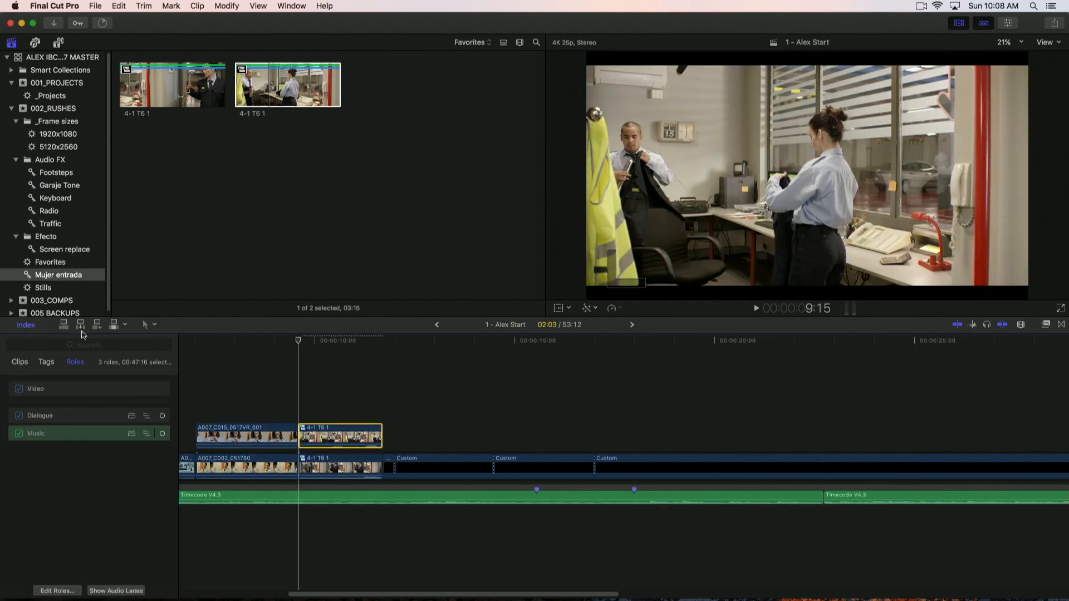
left_click(129, 594)
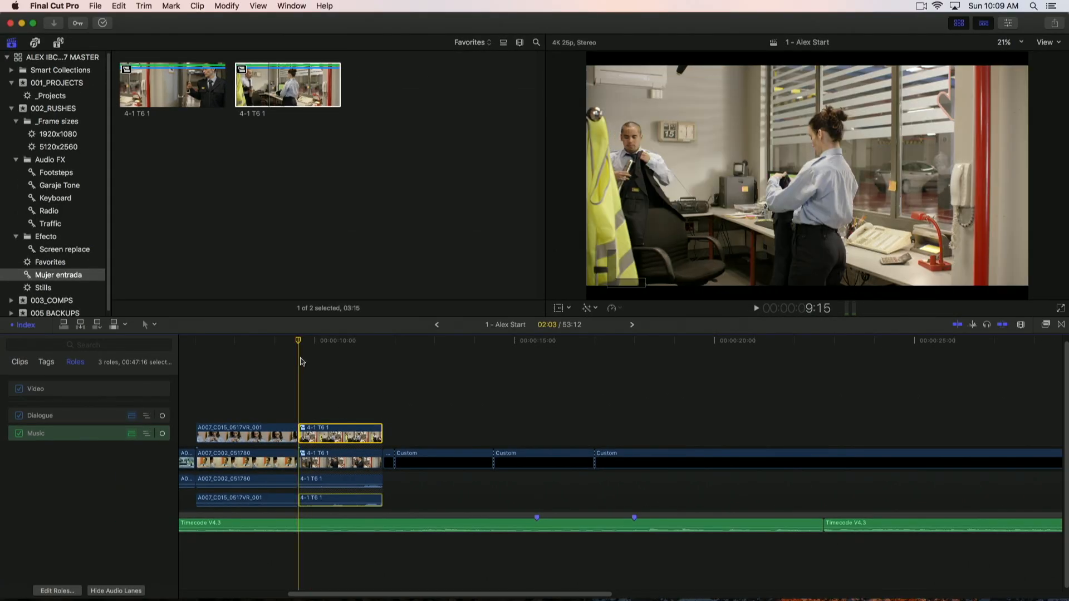
Solo the connected 4-1 T6 1 clip and play it back to check its audio
left_click(321, 439)
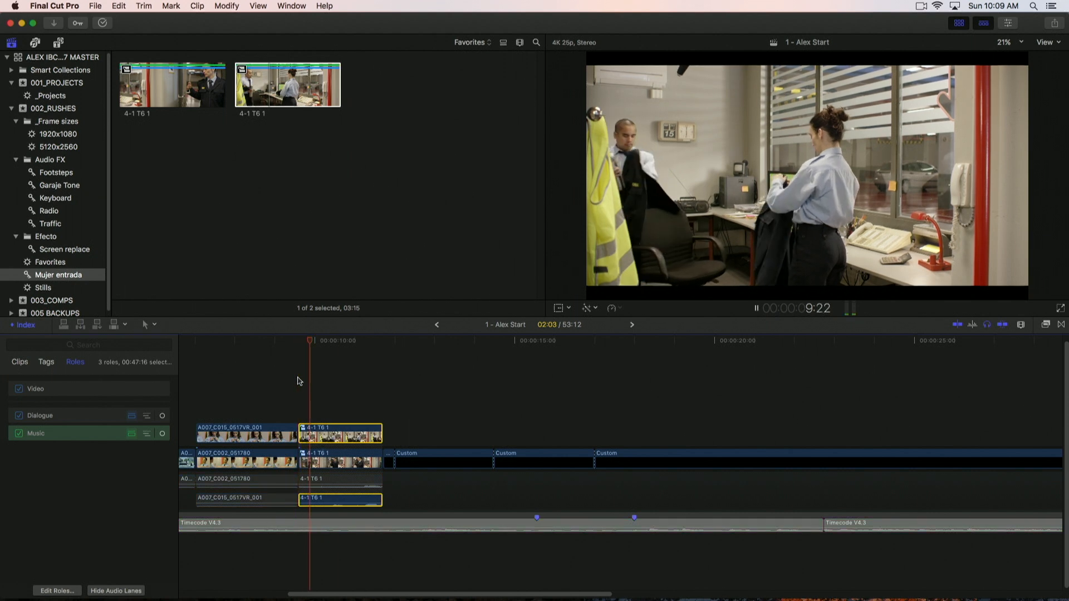
key("space")
key("space")
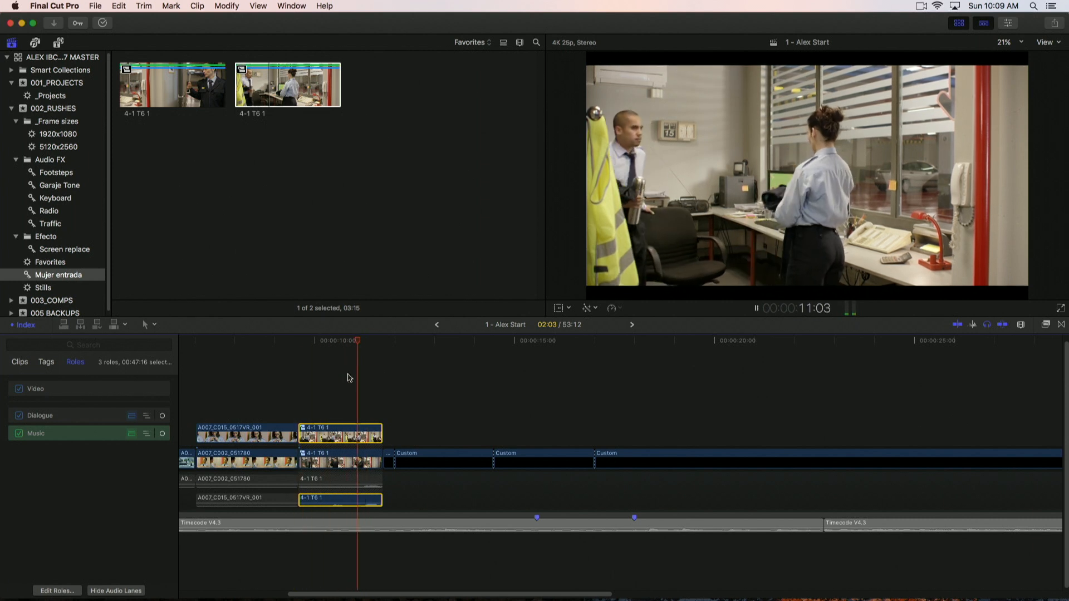
left_click_drag(371, 346, 366, 345)
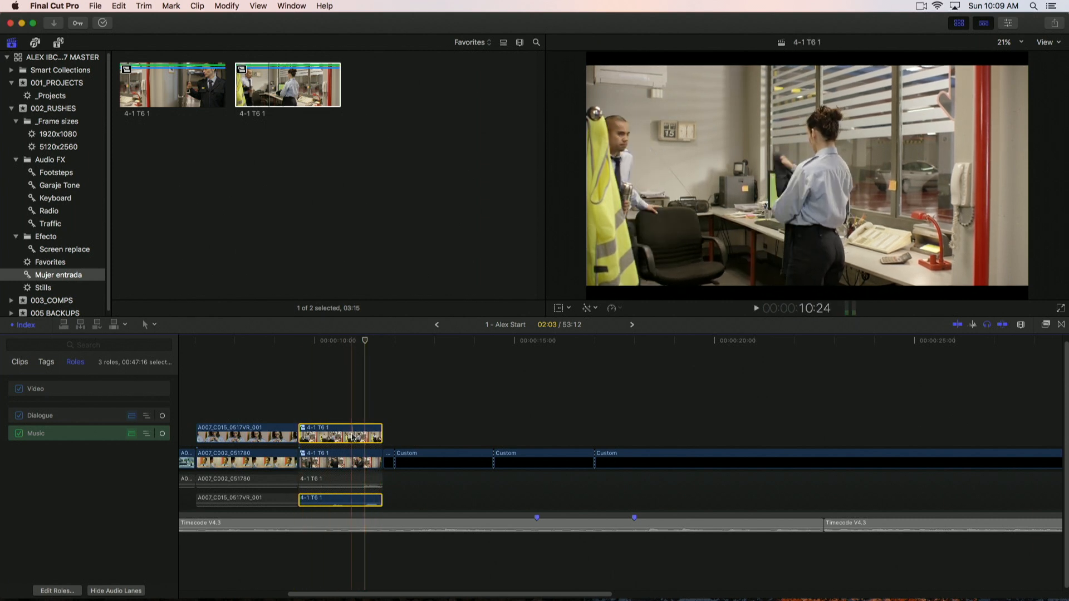
Slip the connected 4-1 T6 1 clip to later content and trim about one second off the start of its audio
key("t")
left_click_drag(350, 433, 332, 446)
key("a")
left_click_drag(301, 499, 338, 500)
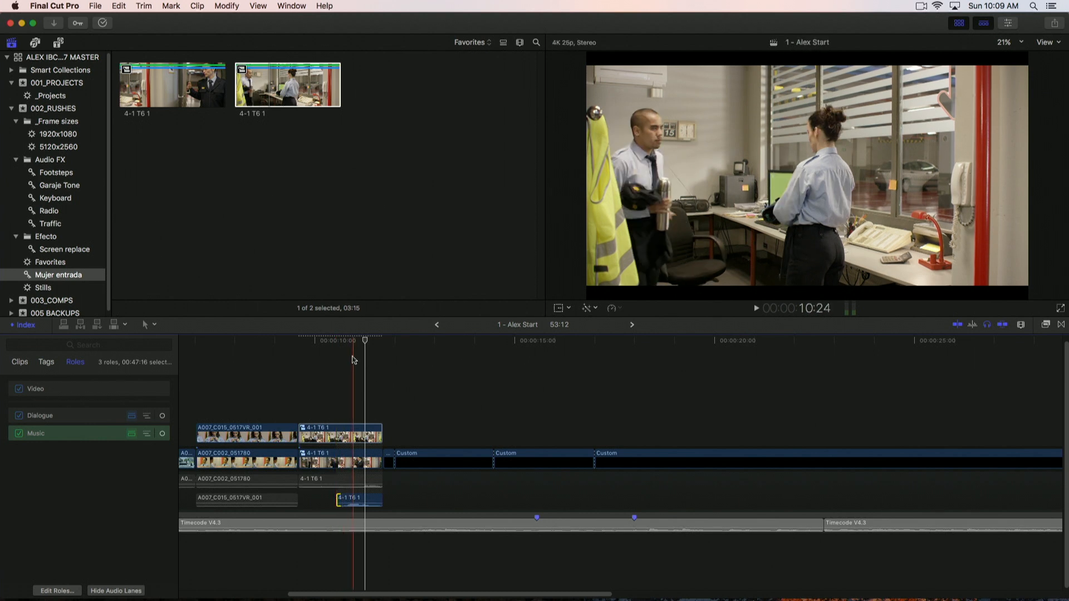
Turn off solo, slip both the connected and the primary 4-1 T6 1 clips to later content, and play back the edit
left_click(346, 436)
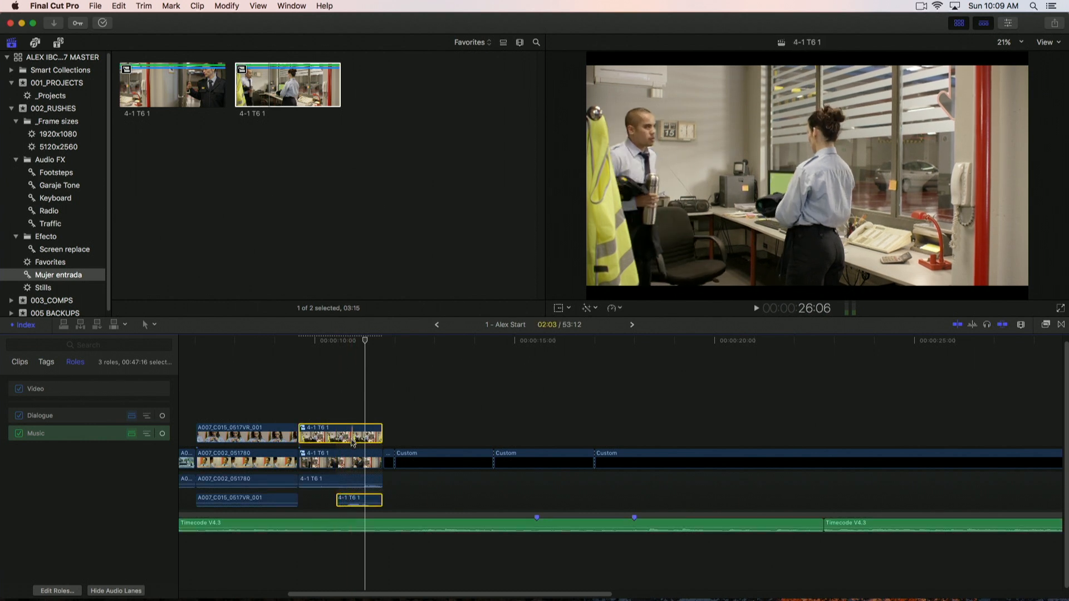
mouse_move(349, 431)
left_mouse_down()
mouse_move(331, 463)
mouse_move(342, 468)
mouse_move(332, 442)
left_mouse_up()
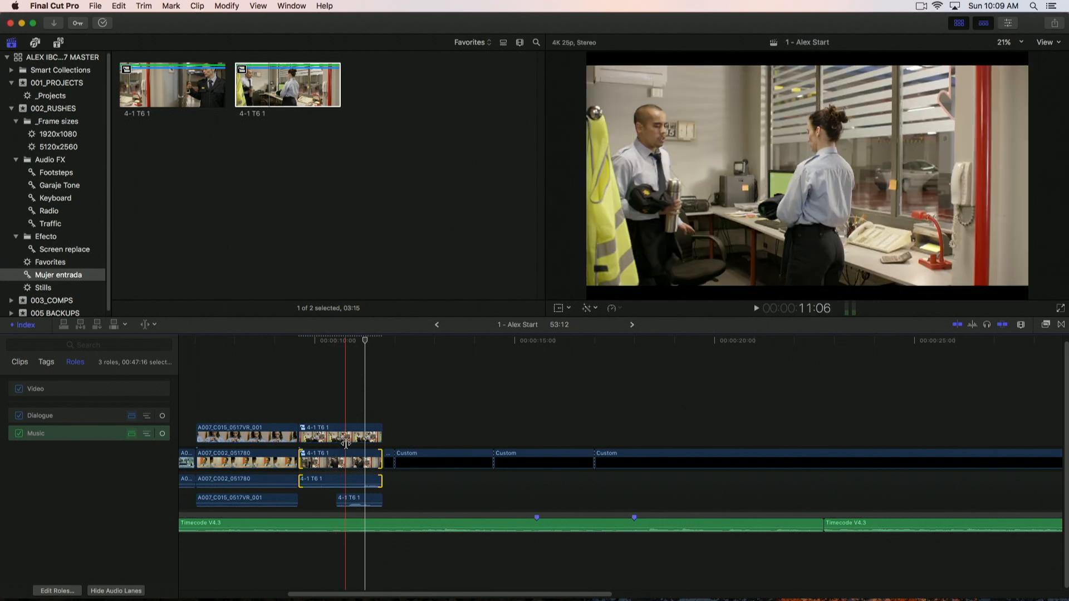
left_click_drag(353, 462, 304, 467)
key("a")
key("space")
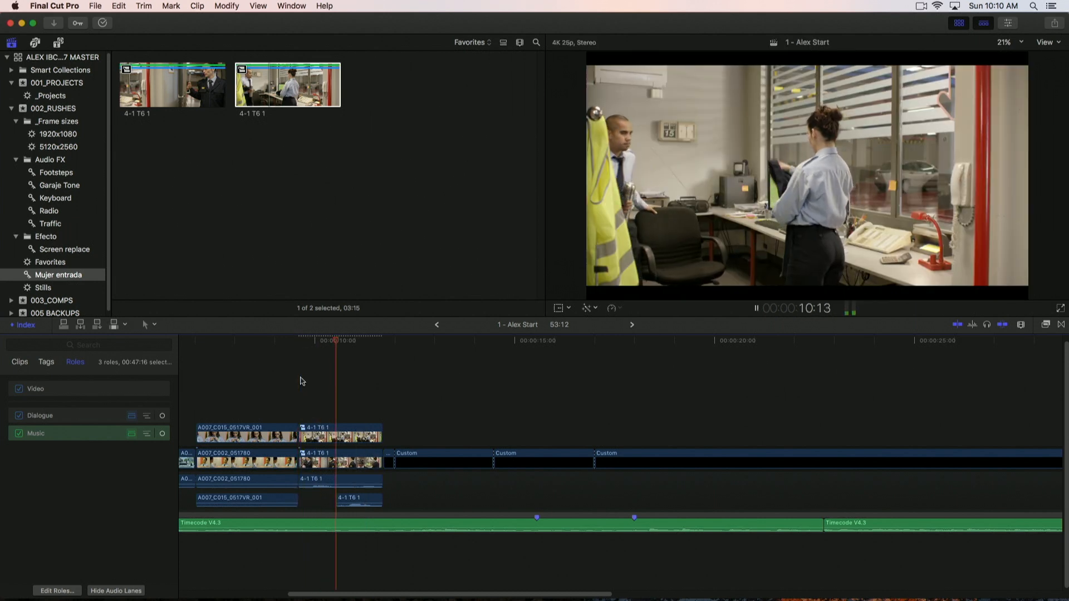
key("space")
Select the connected 4-1 T6 1 clip and set the browser filter back to Hide Rejected
left_click(332, 436)
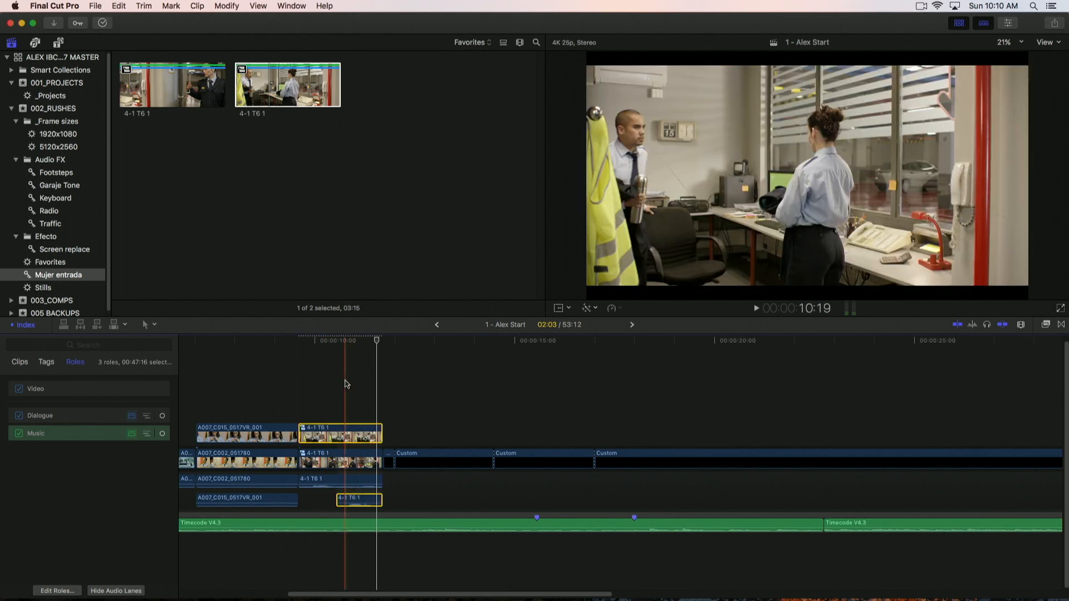
key("shift+z")
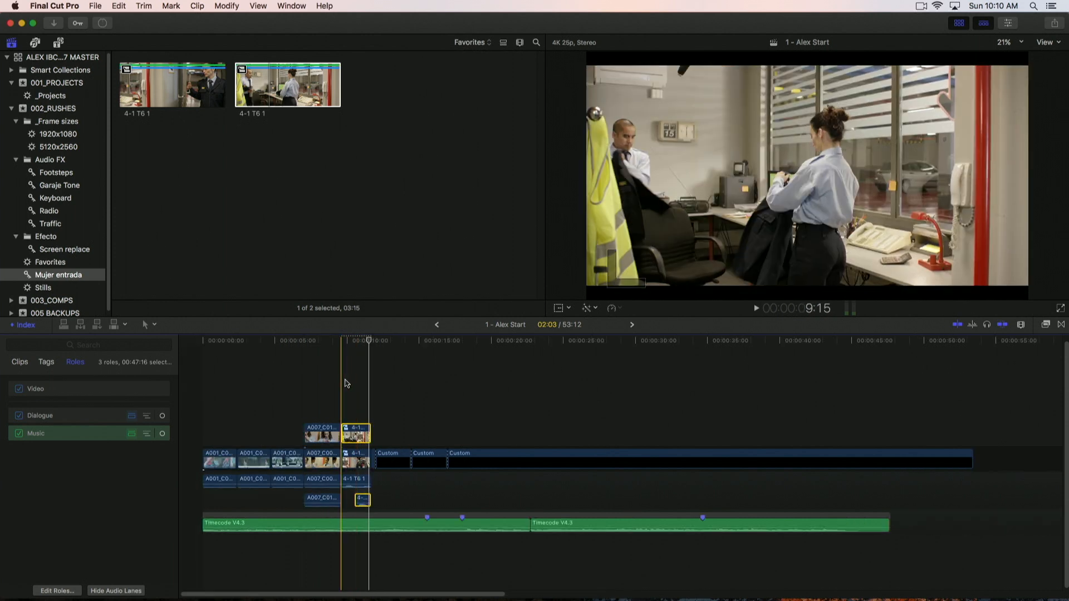
left_click(479, 43)
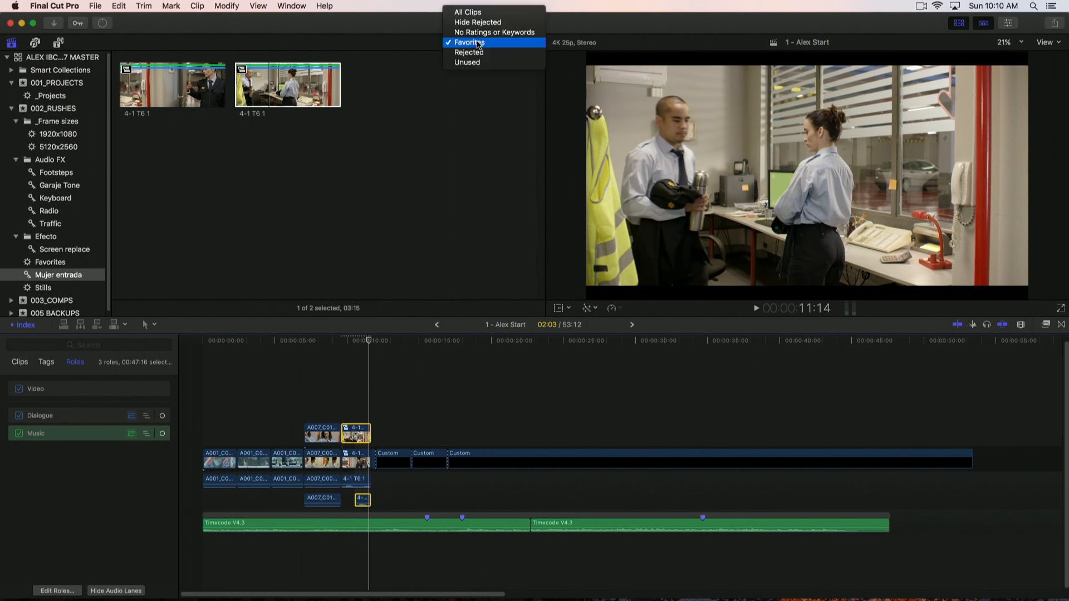
left_click(477, 24)
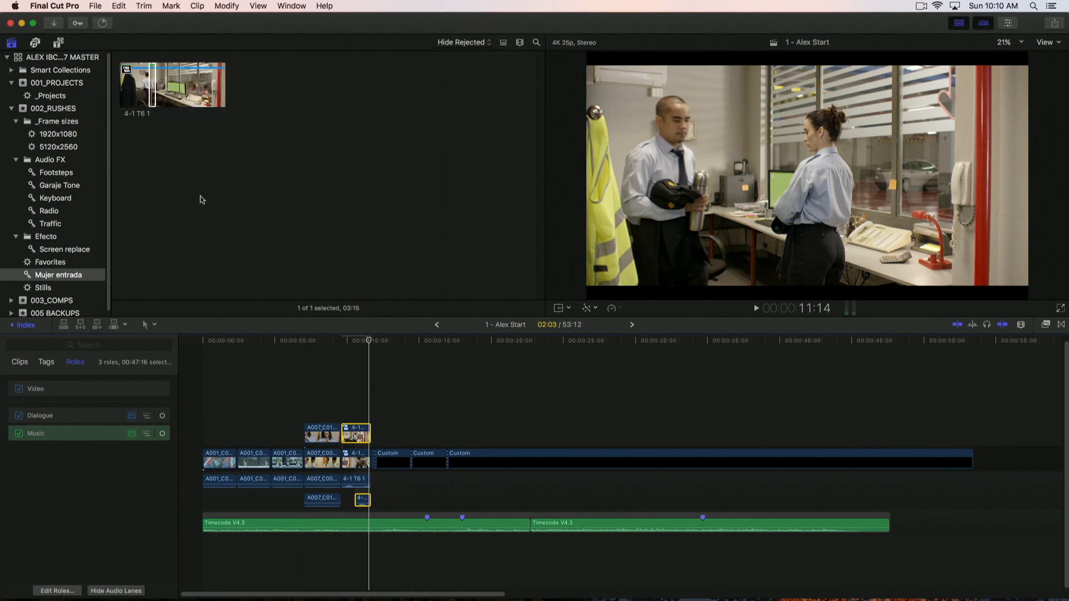
Append favorite clip 17-10 T3 1 to the sequence and shorten the last Custom segment to the end of the music
left_click(49, 263)
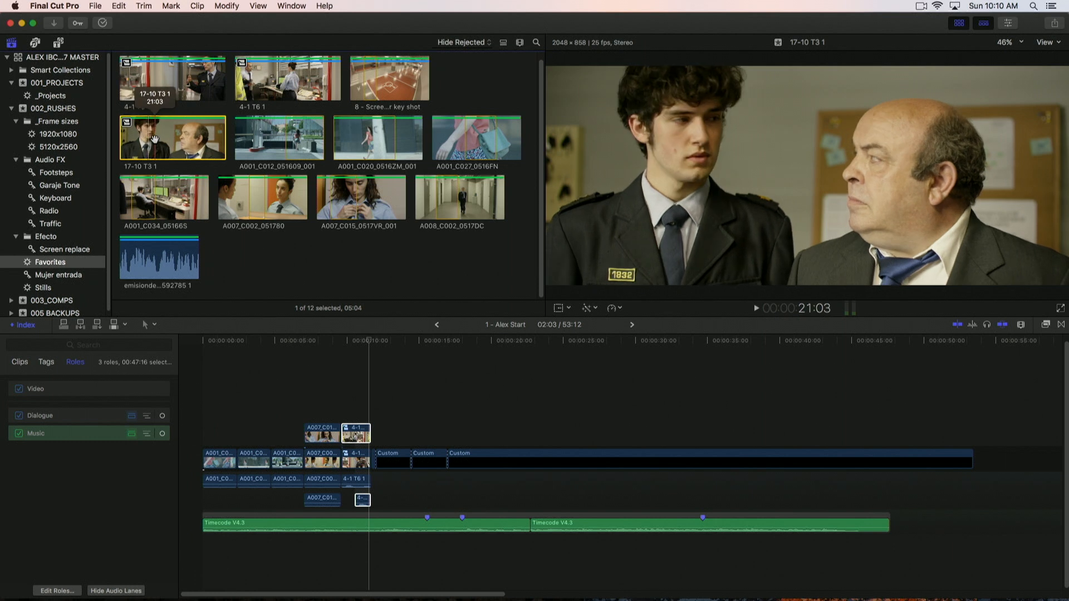
key("e")
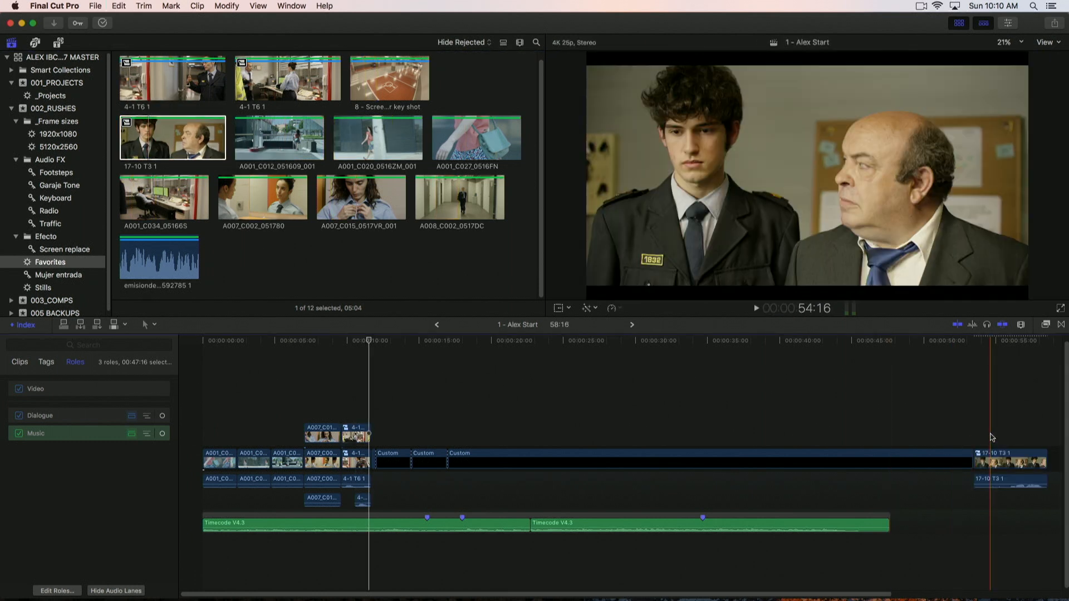
left_click_drag(969, 458, 922, 458)
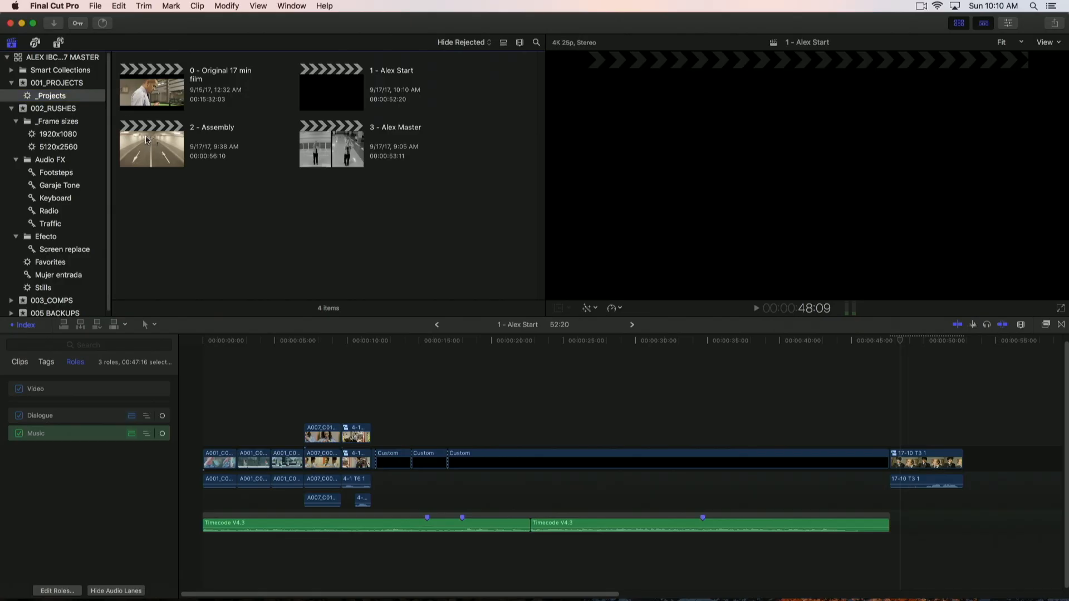
Open the 2 - Assembly project and close the timeline index
double_click(147, 139)
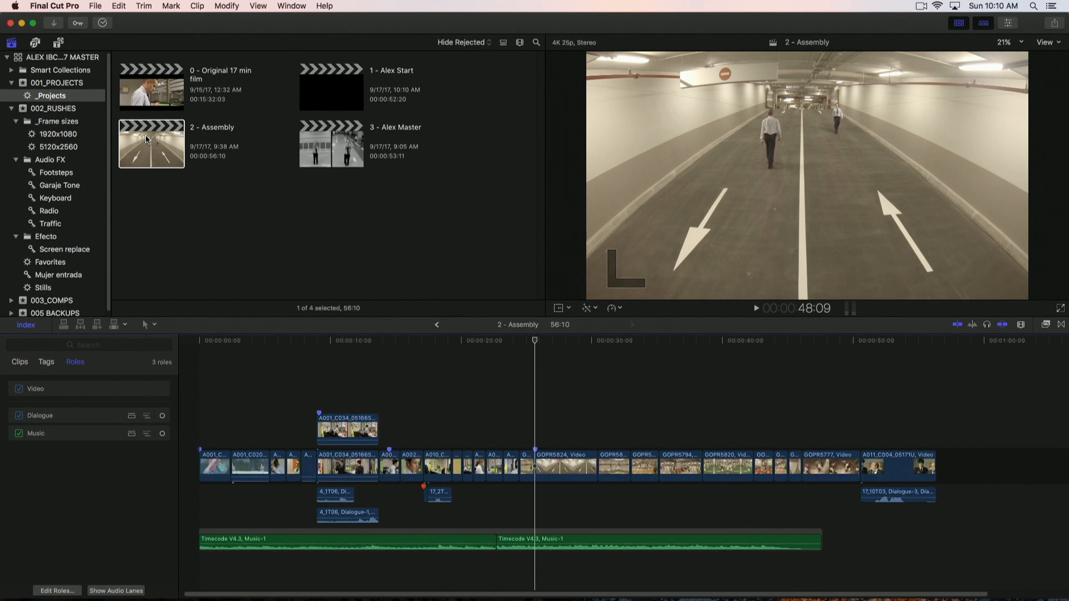
left_click(26, 325)
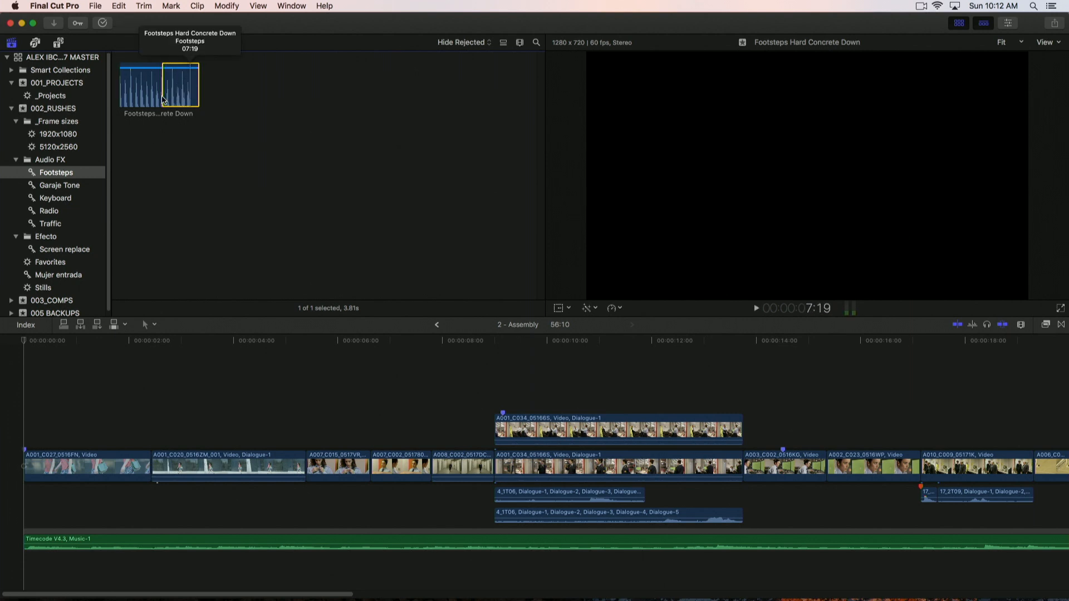
Connect the selected 2.90 s range of Footsteps Hard Concrete Down beneath the first clip, A001_C027_0516FN, and play it back
left_click(58, 471)
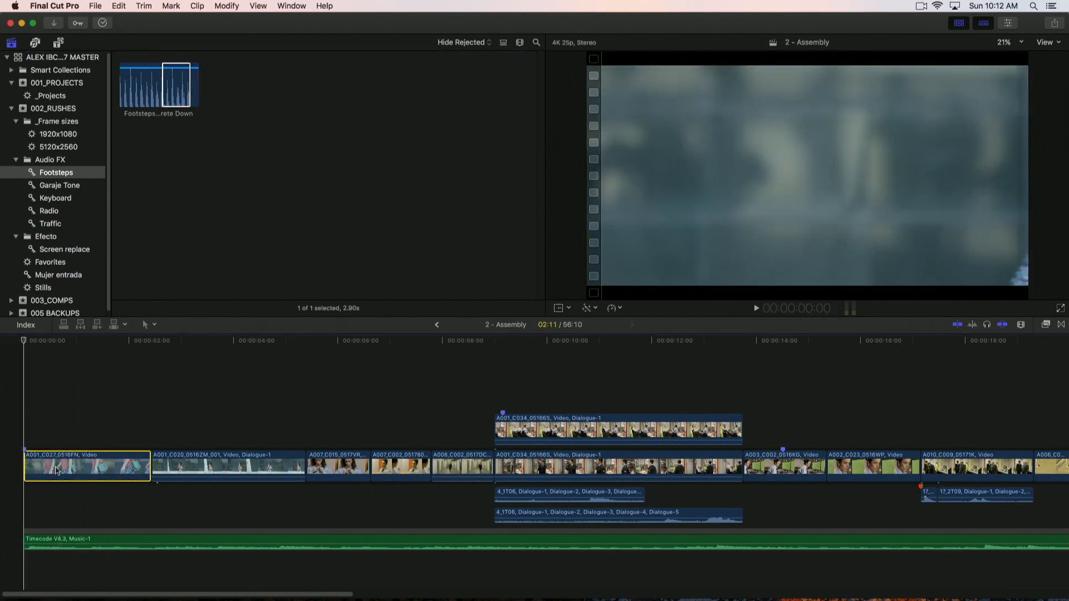
key("q")
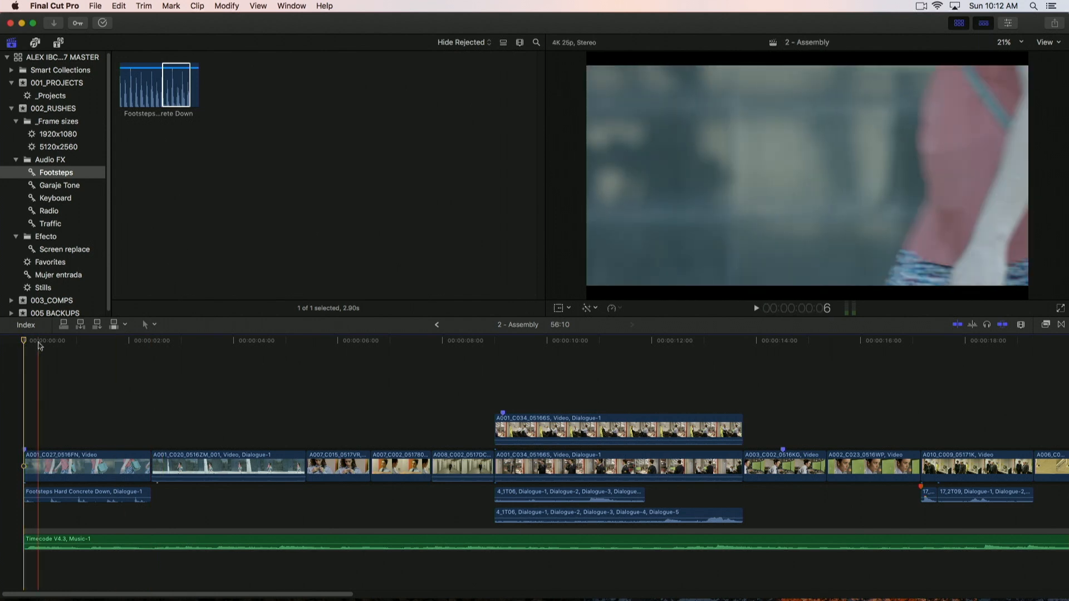
key("space")
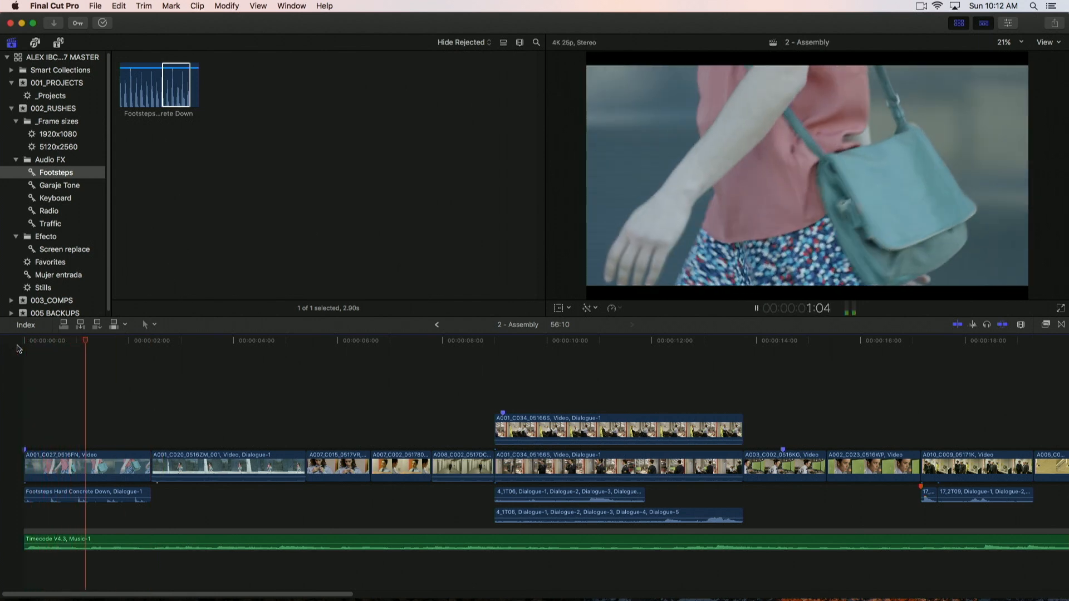
left_click(59, 468)
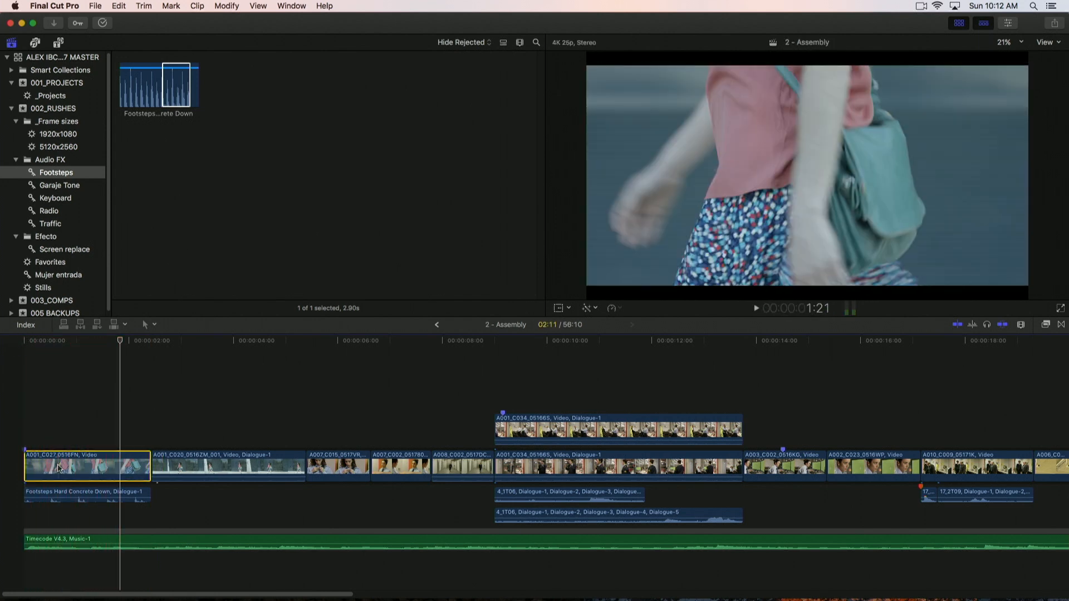
Solo the footsteps clip beneath A001_C027_0516FN, slip its audio to match the woman's steps, and play it back
left_click(58, 494)
key("space")
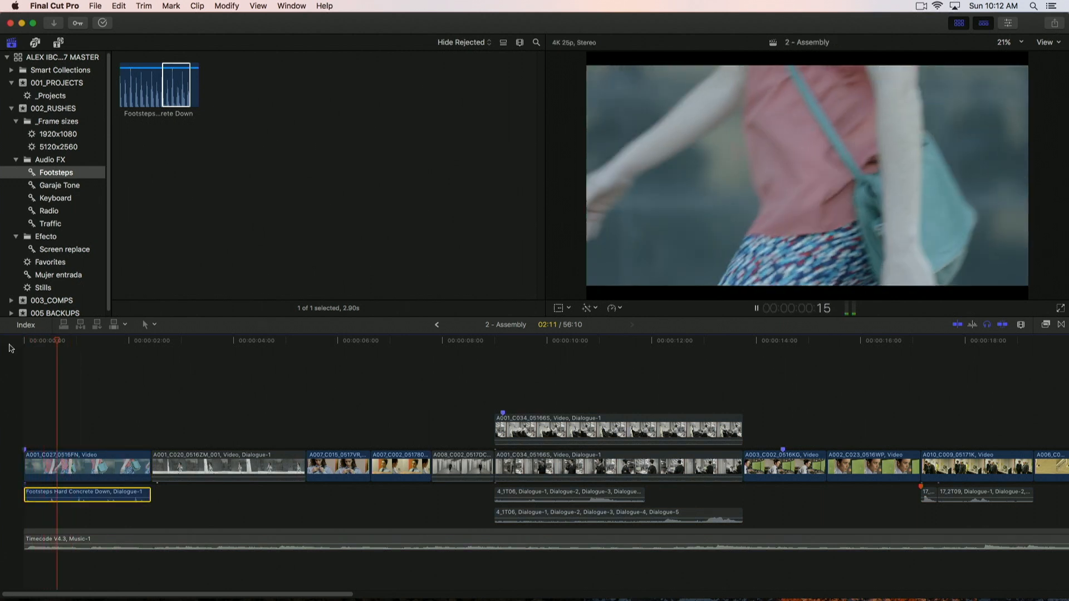
key("space")
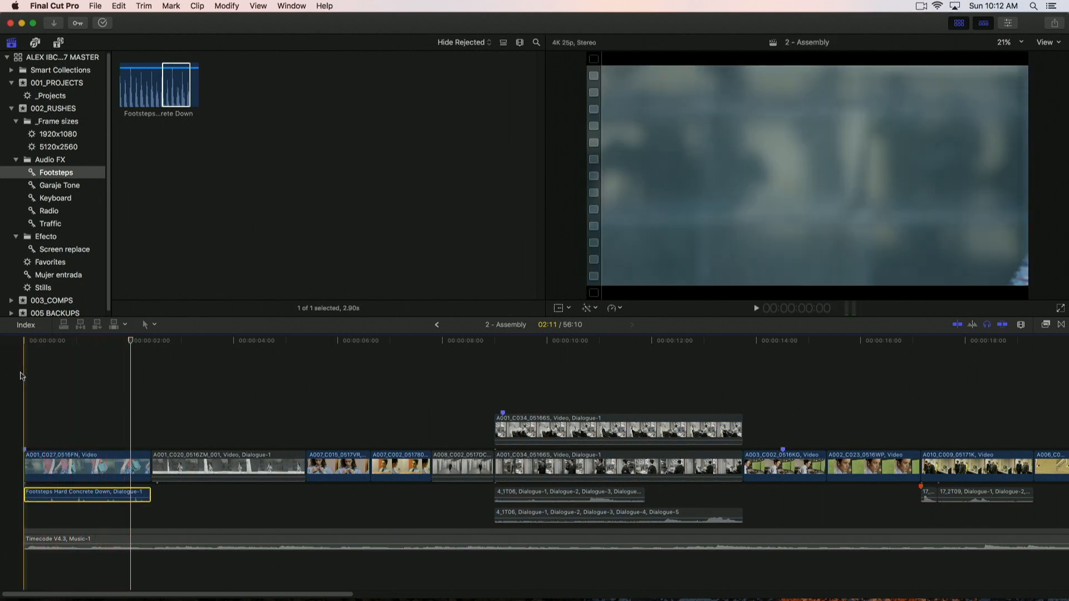
key("t")
left_click_drag(62, 495, 73, 493)
key("a")
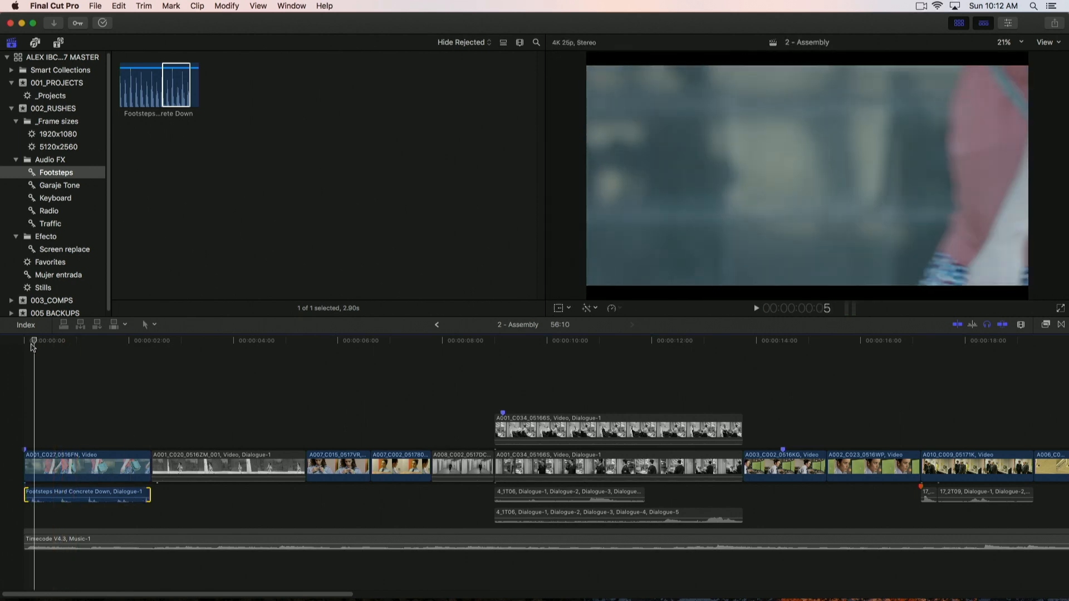
key("space")
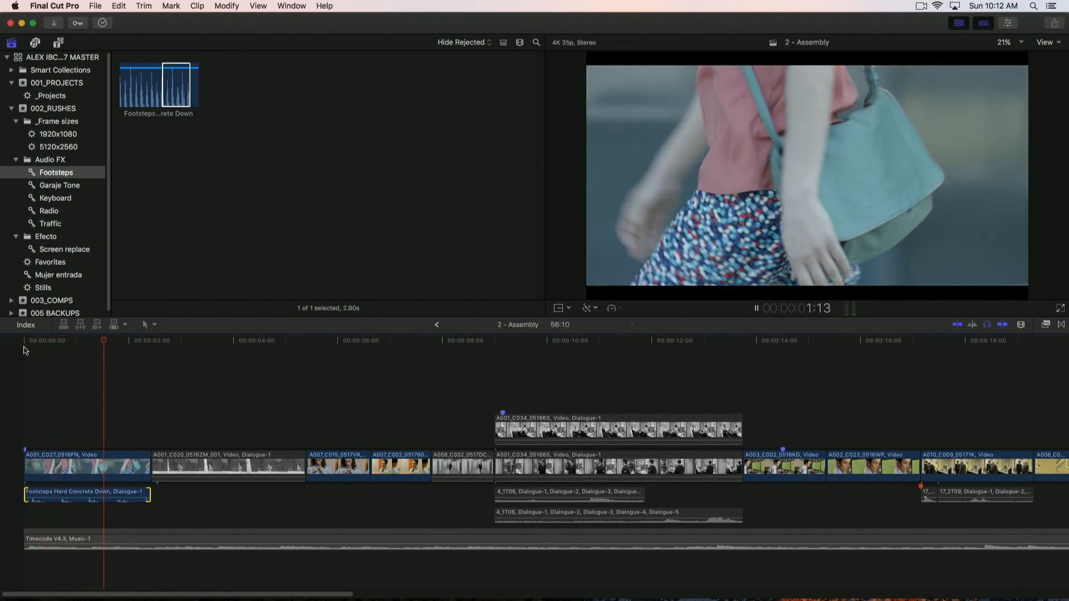
key("space")
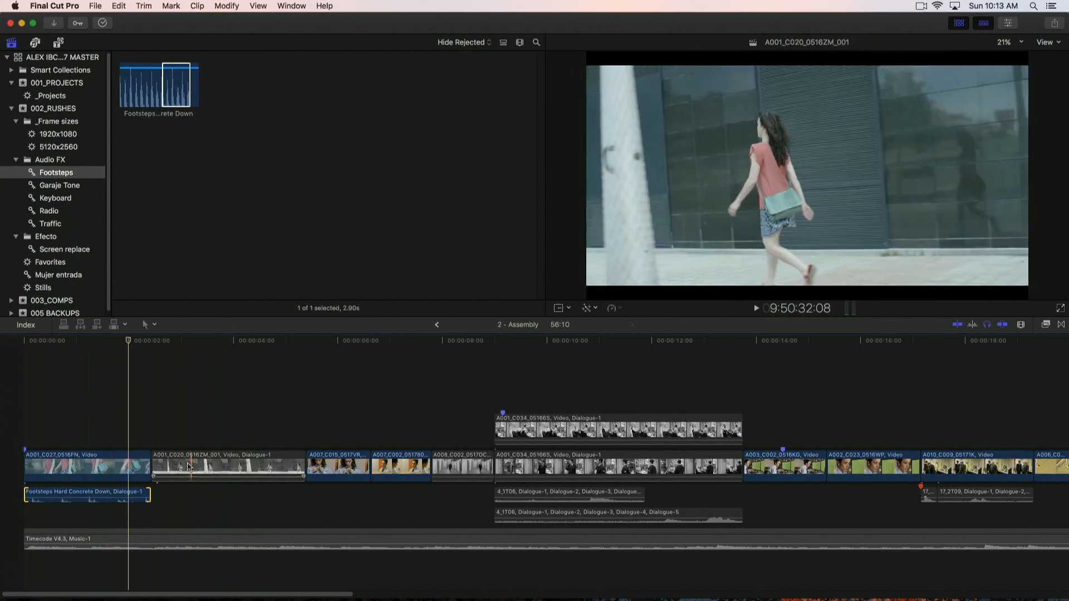
Connect the selected Footsteps Hard Concrete Down range beneath A001_C020_0516ZM_001, matched to that clip's duration, and play it back soloed
left_click(210, 470)
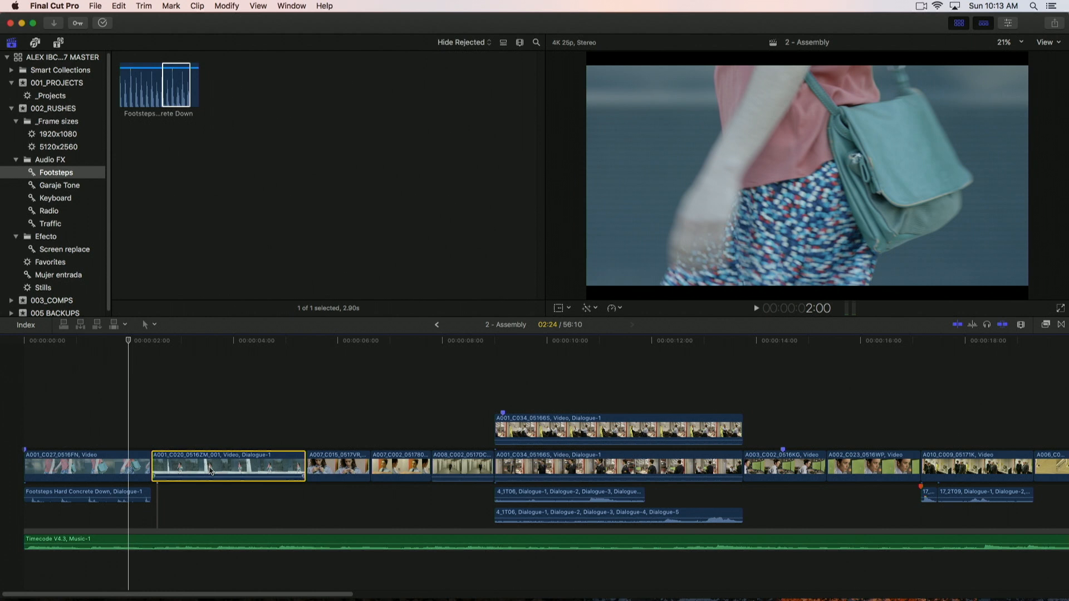
left_click(169, 78)
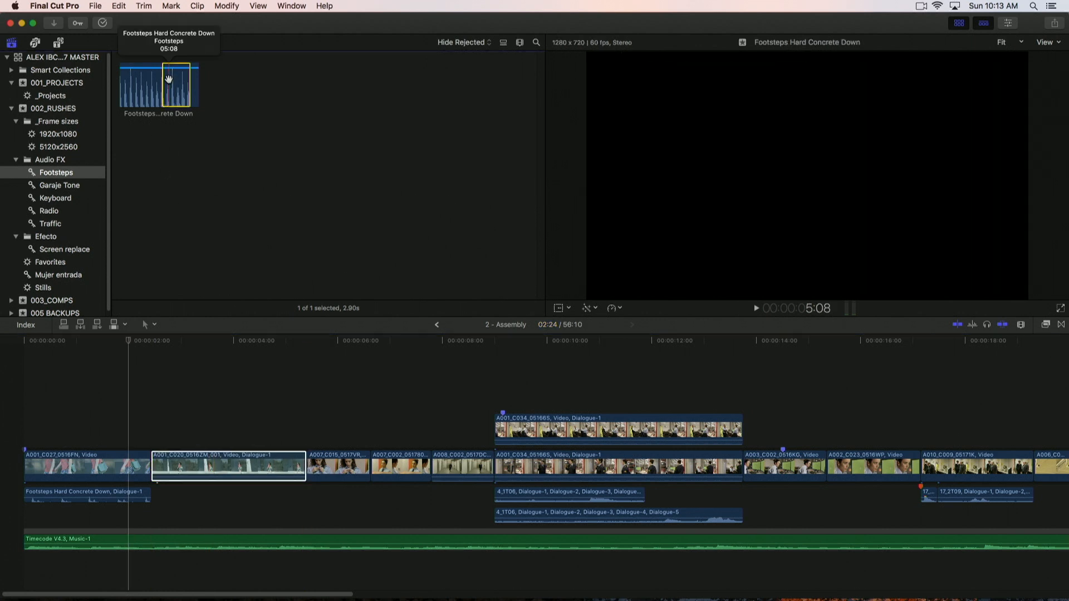
key("q")
left_click(208, 493)
key("space")
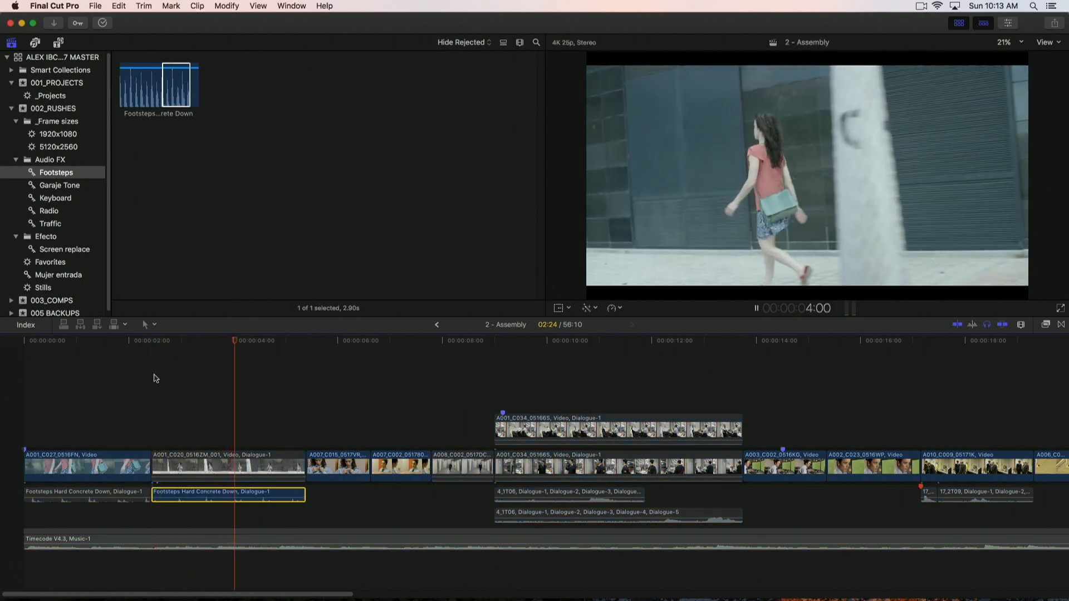
key("space")
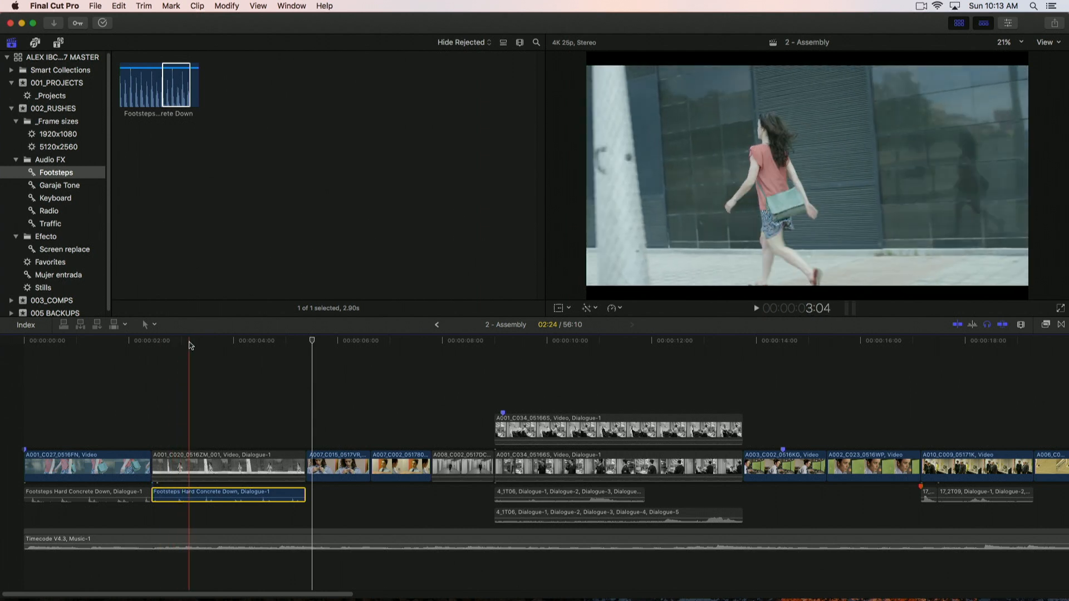
left_click(158, 348)
key("Up")
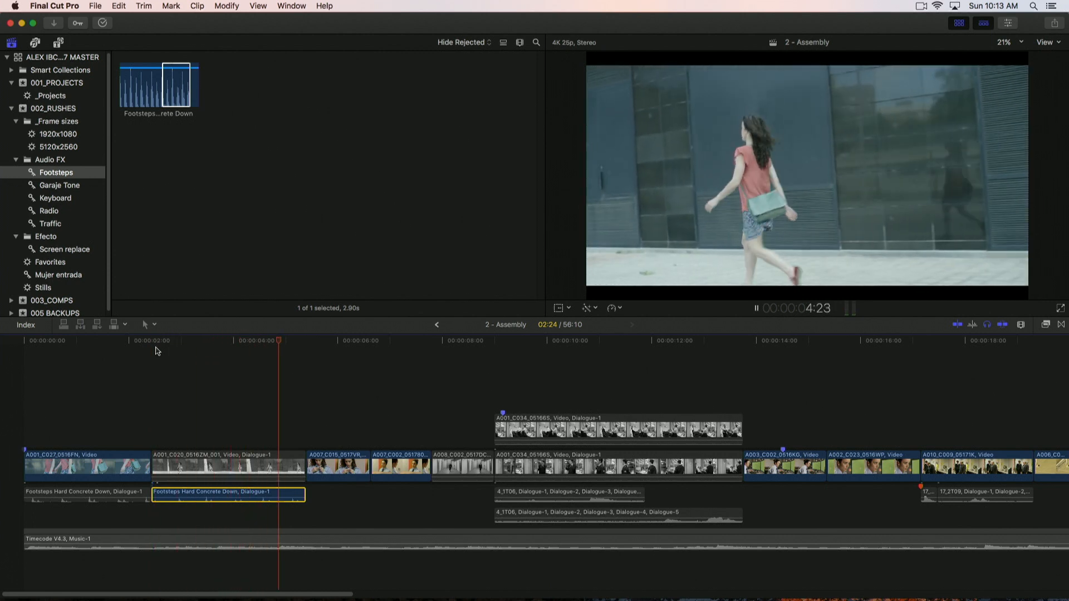
key("space")
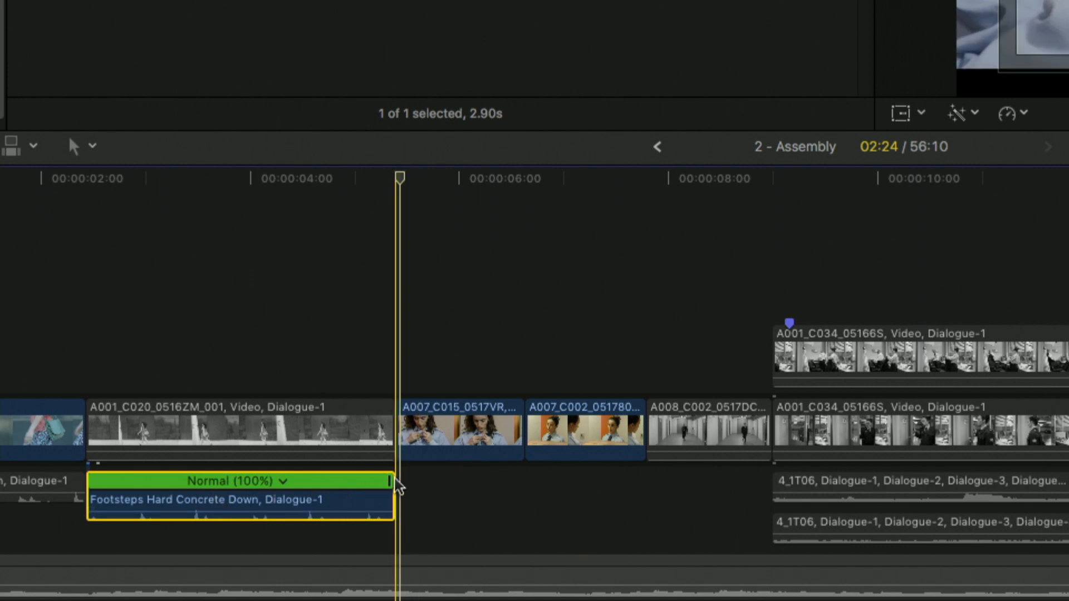
Retime the footsteps clip beneath A001_C020_0516ZM_001 to 120% speed, keep its end aligned with the shot, and check the sync by playback
left_click_drag(389, 482, 332, 494)
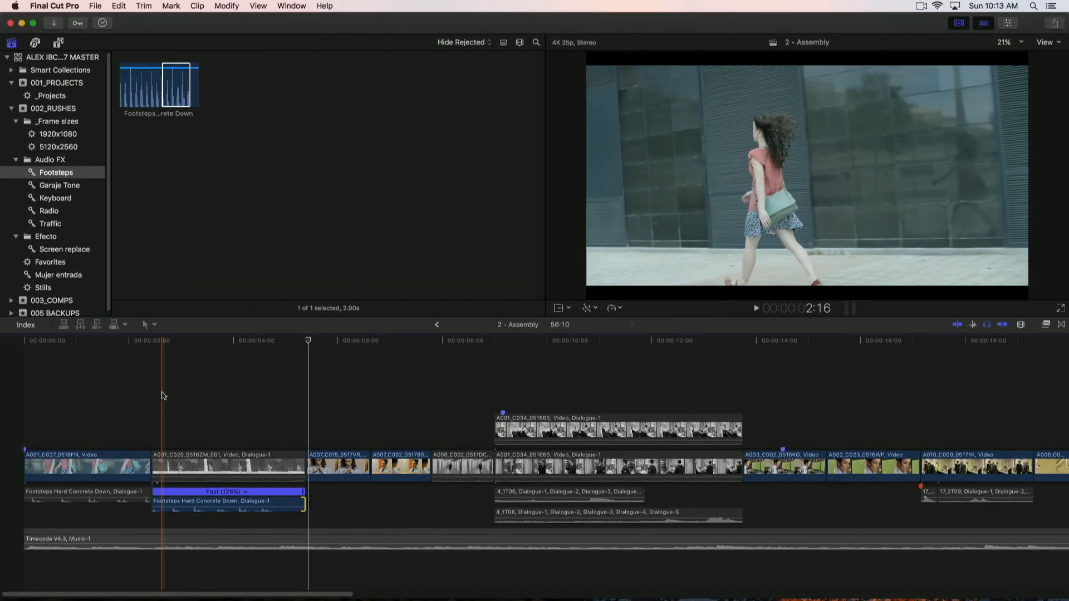
left_click(152, 379)
key("space")
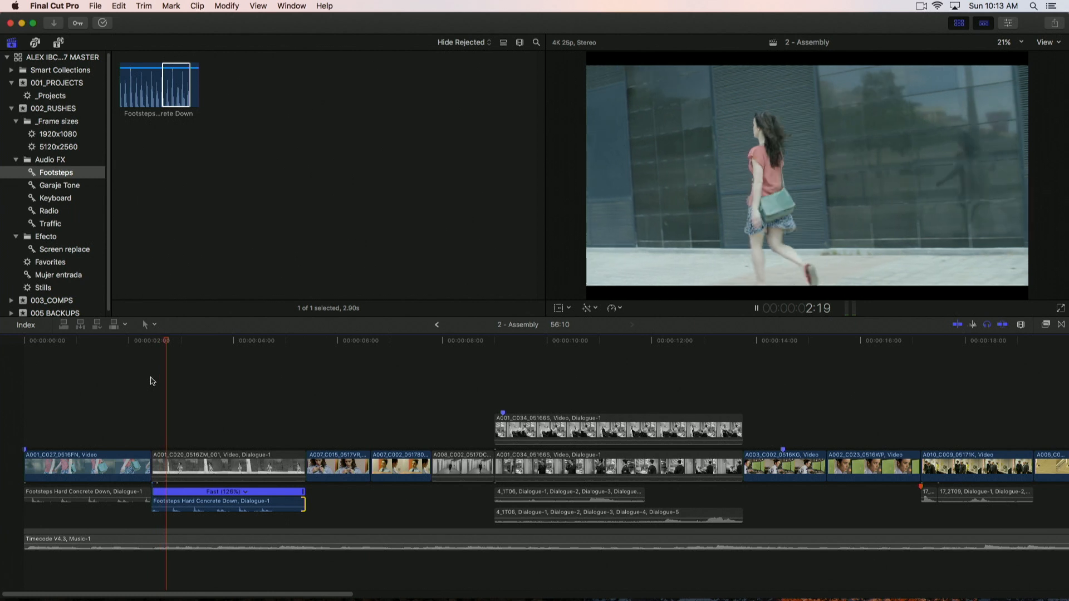
key("space")
left_click(305, 496)
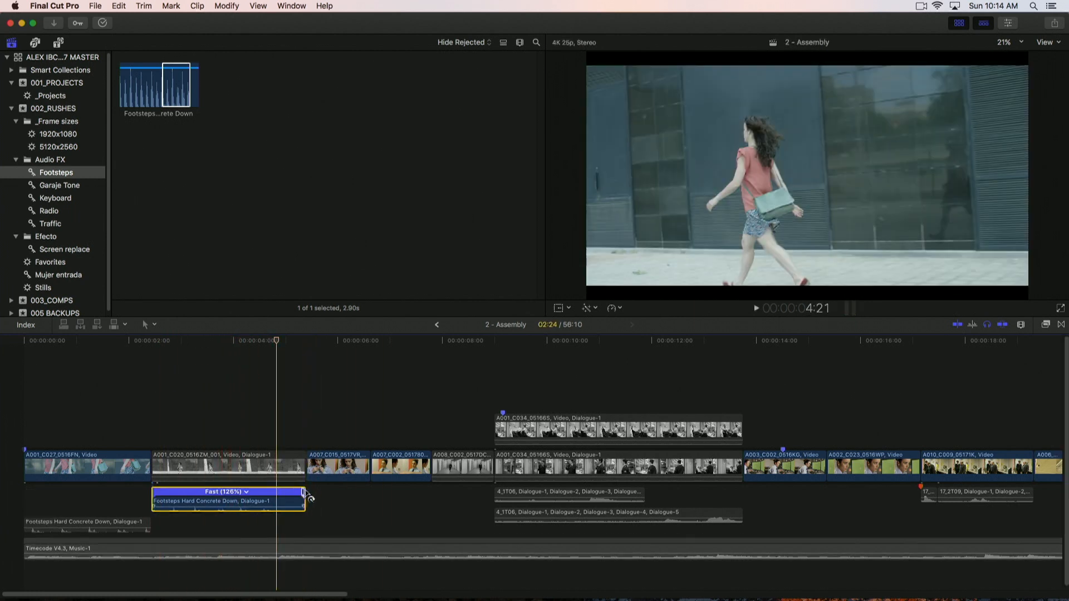
left_click_drag(316, 497, 304, 497)
key("space")
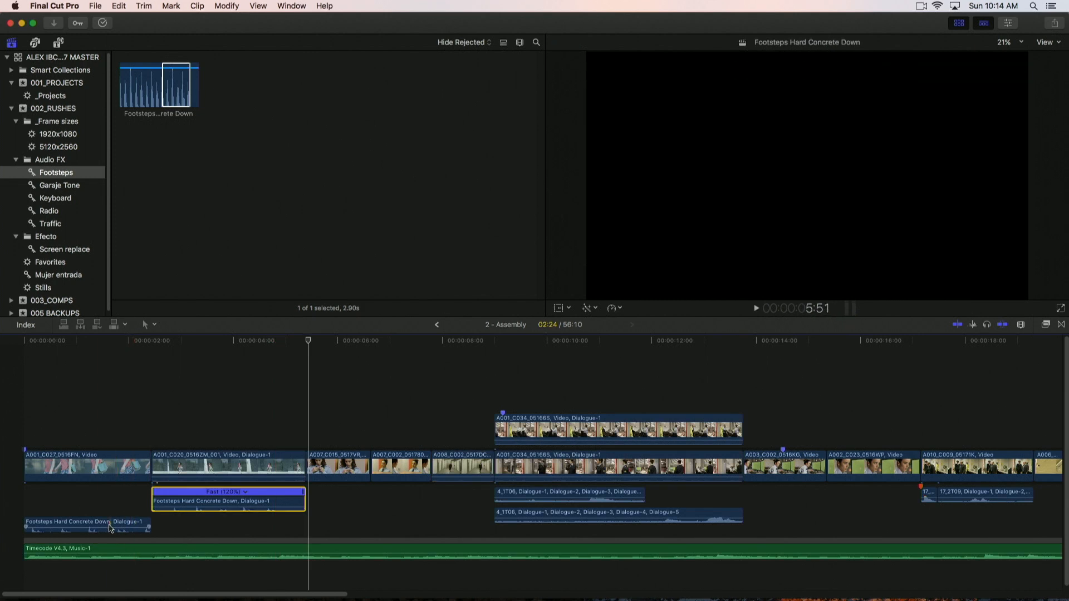
Retime the footsteps clip beneath the first shot, A001_C027_0516FN, to 120% speed as well
left_click(110, 528)
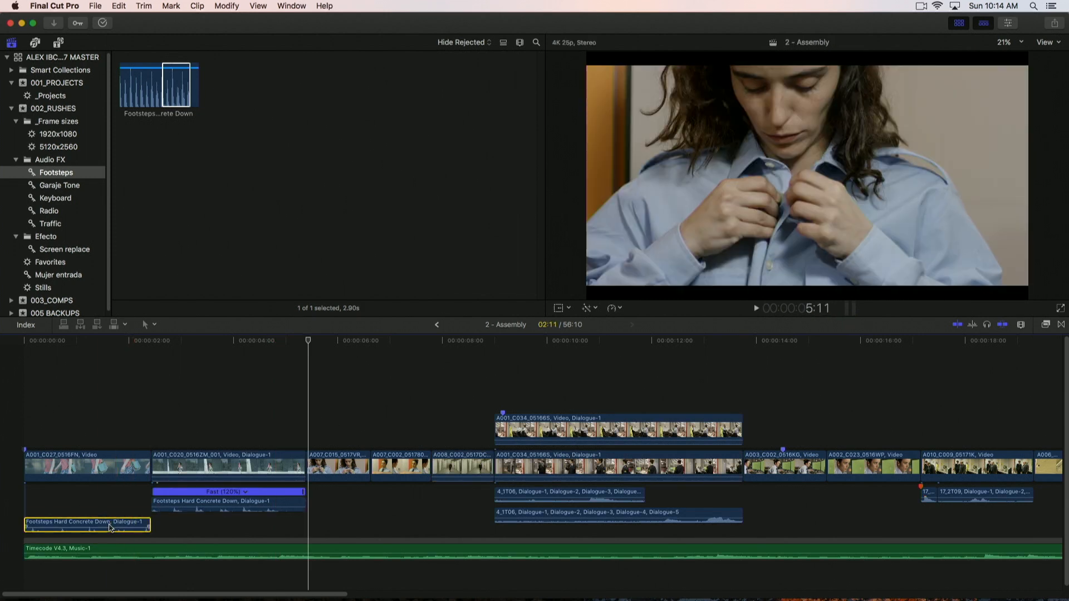
key("super+r")
left_click_drag(149, 523, 149, 501)
left_click(189, 398)
key("super+minus")
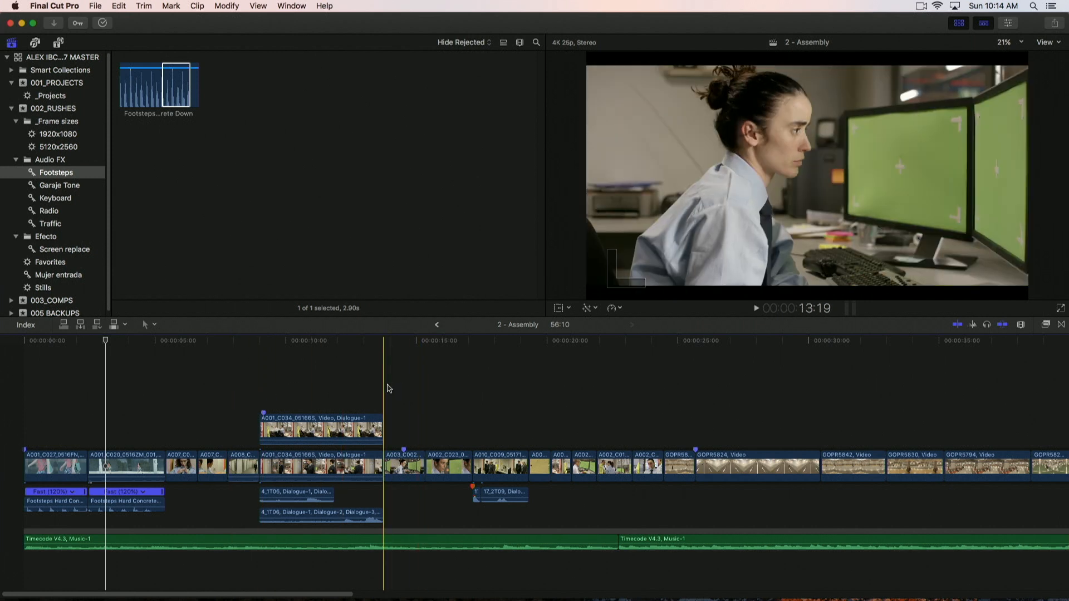
Connect a 0.89 s range from the end of the Computer Keyboard sound at 14:13, under the woman typing, and play it back
key("space")
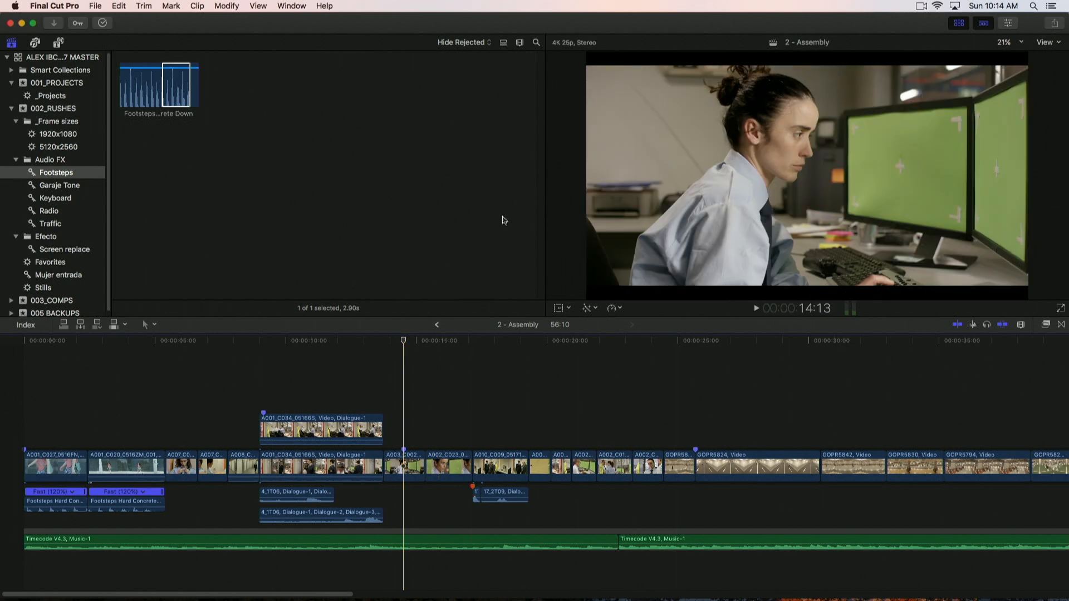
left_click(49, 200)
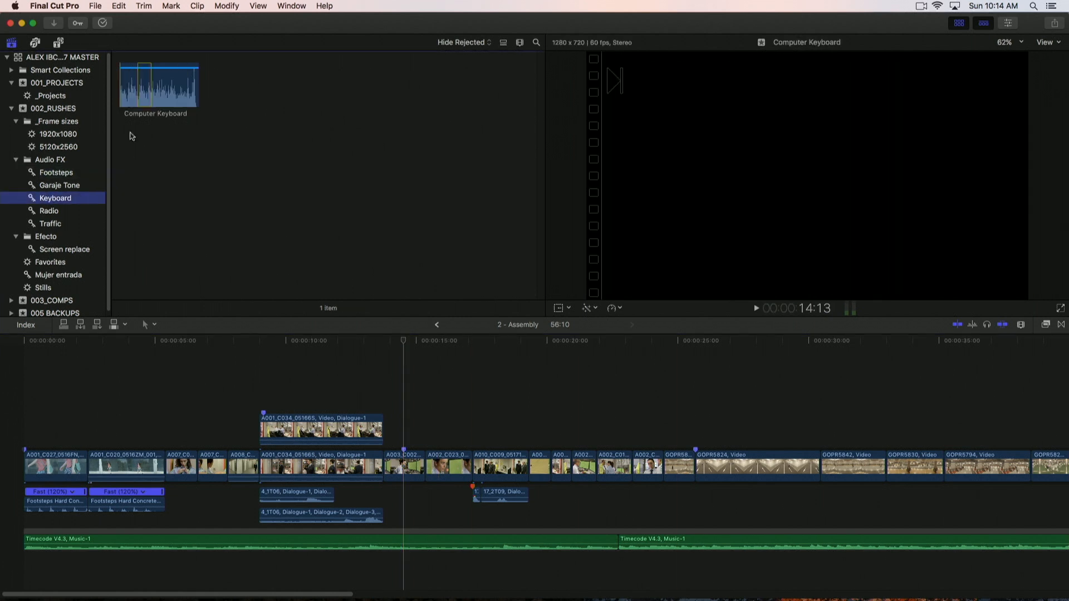
left_click(184, 98)
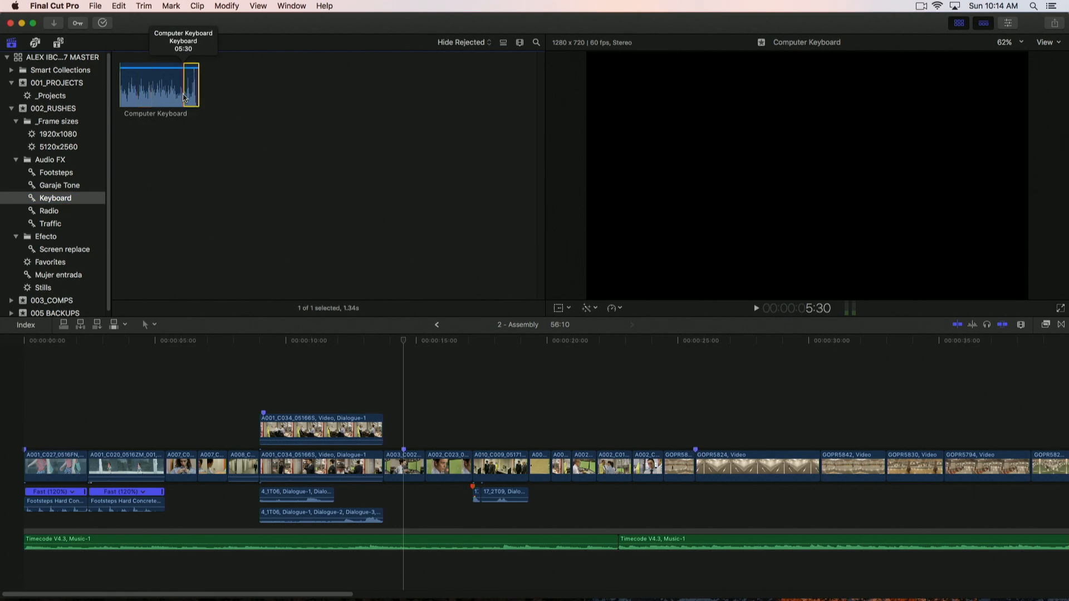
key("space")
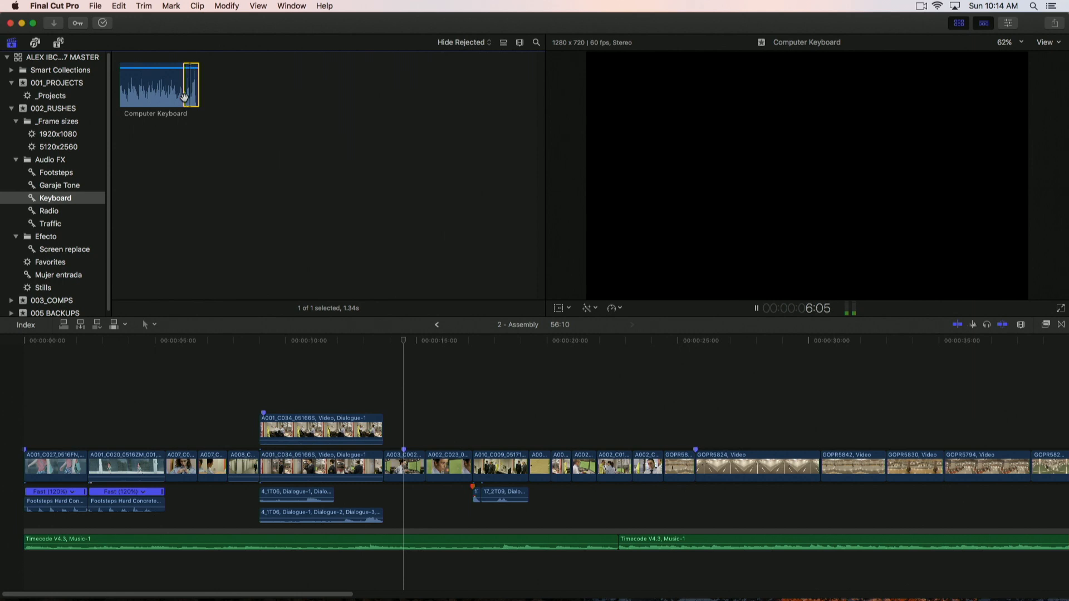
key("space")
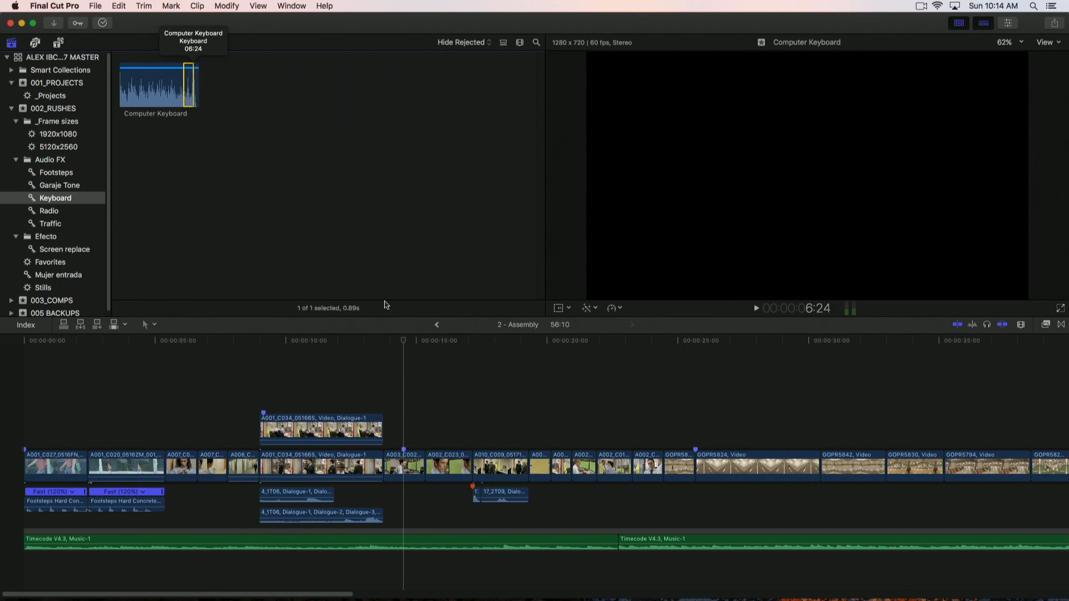
key("q")
key("space")
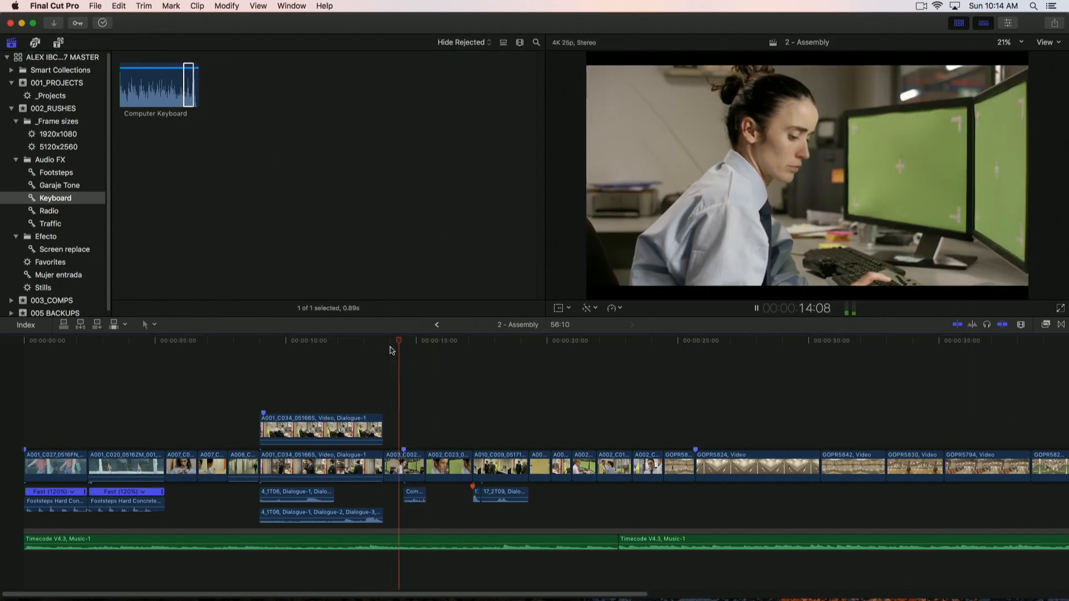
left_click(398, 350)
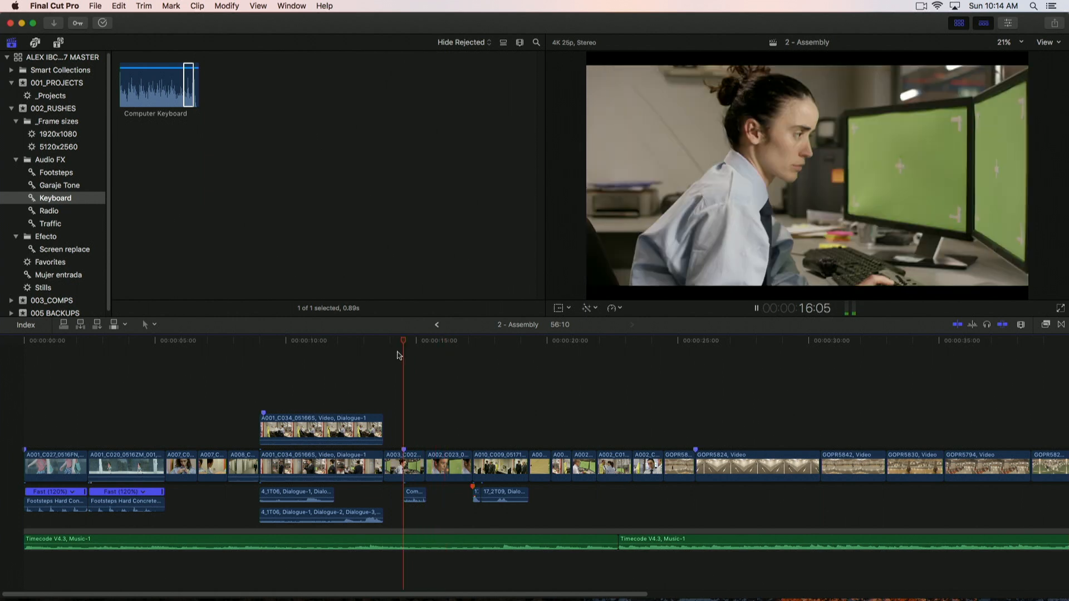
key("space")
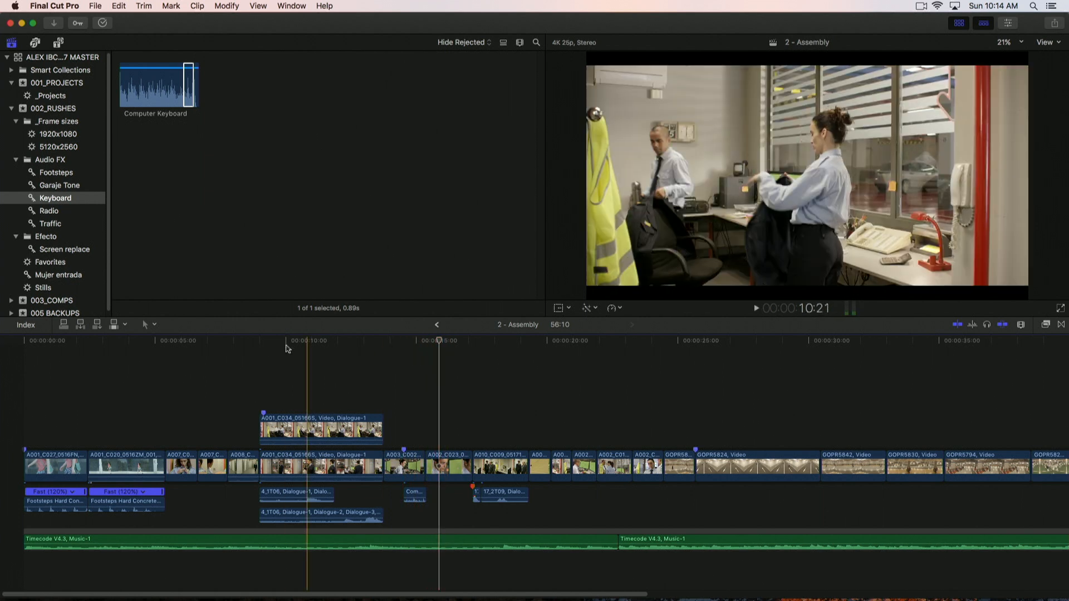
In the Radio collection, set the start of the Radio FX range at about 15:39 and listen to it
left_click(45, 213)
left_click(238, 95)
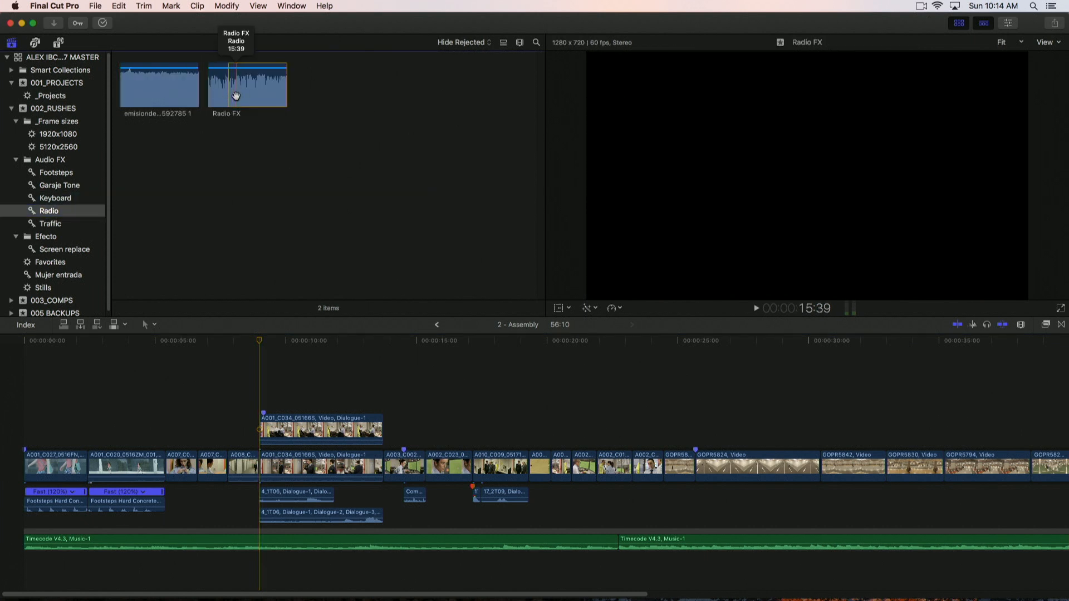
key("i")
key("space")
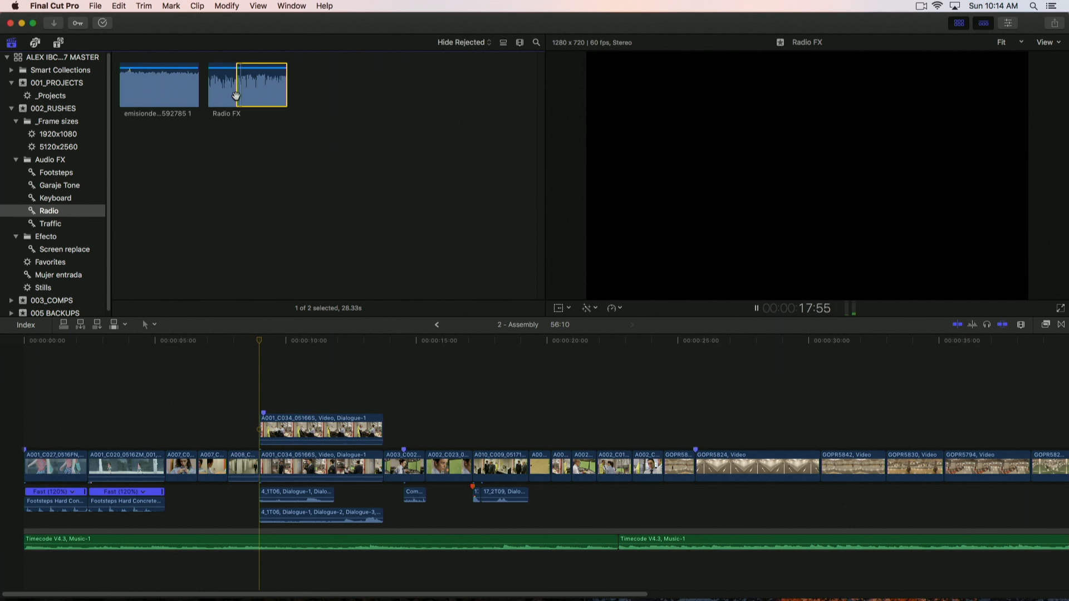
key("space")
Mark the range of primary clip A001_C034_0516SS, connect the Radio FX sound beneath it for that duration, and play the scene
left_click(281, 461)
key("x")
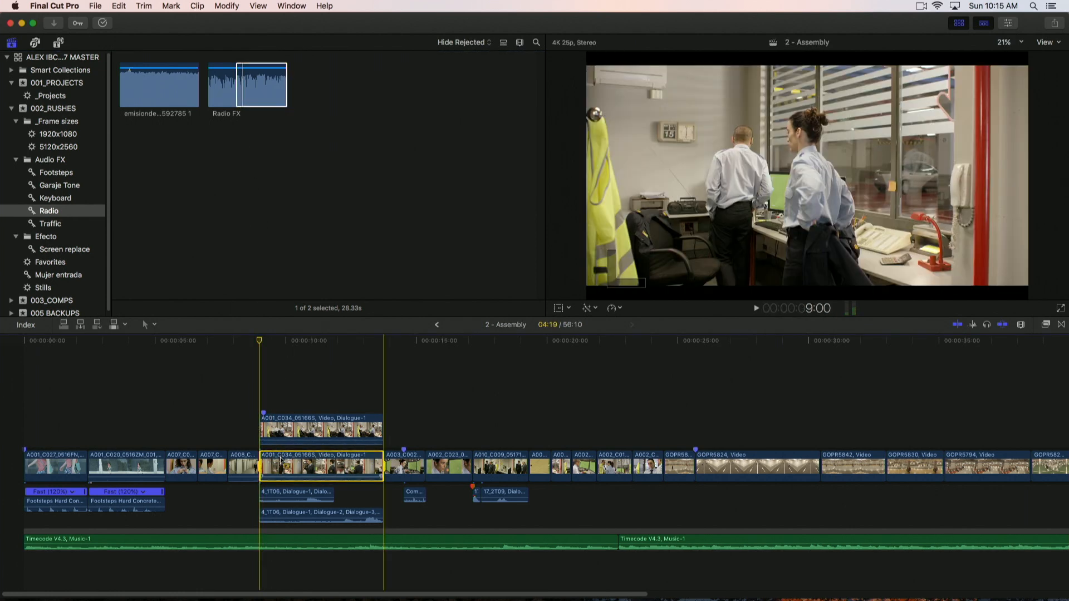
key("q")
left_click(263, 341)
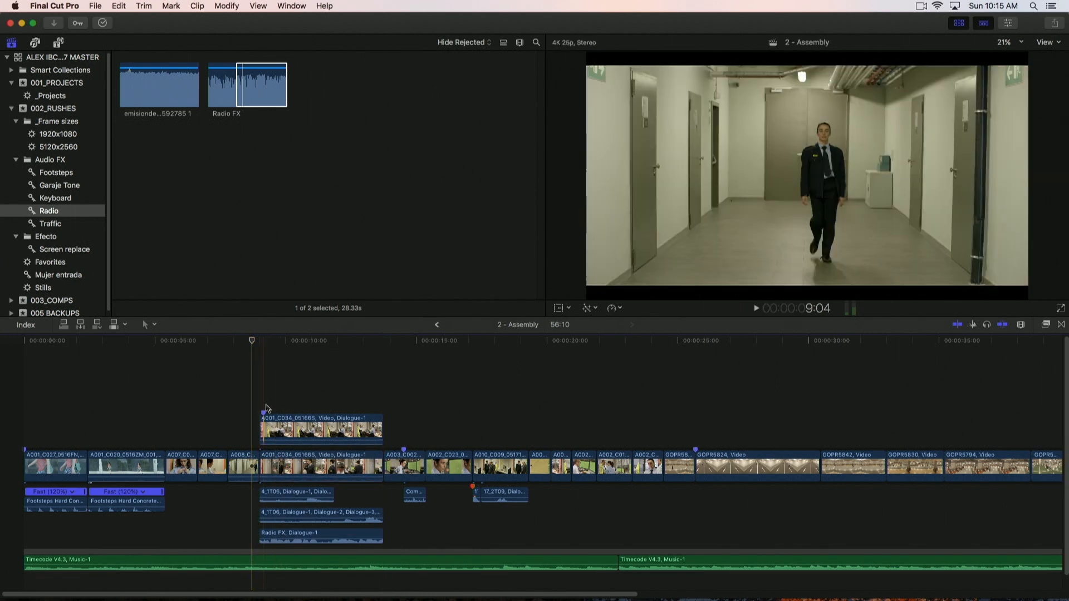
key("space")
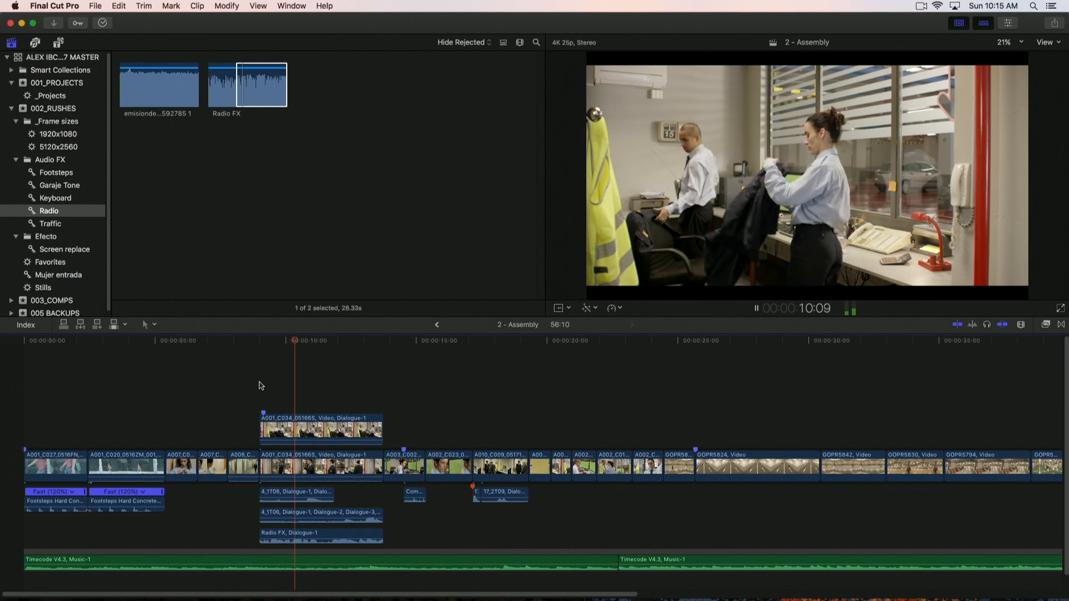
key("space")
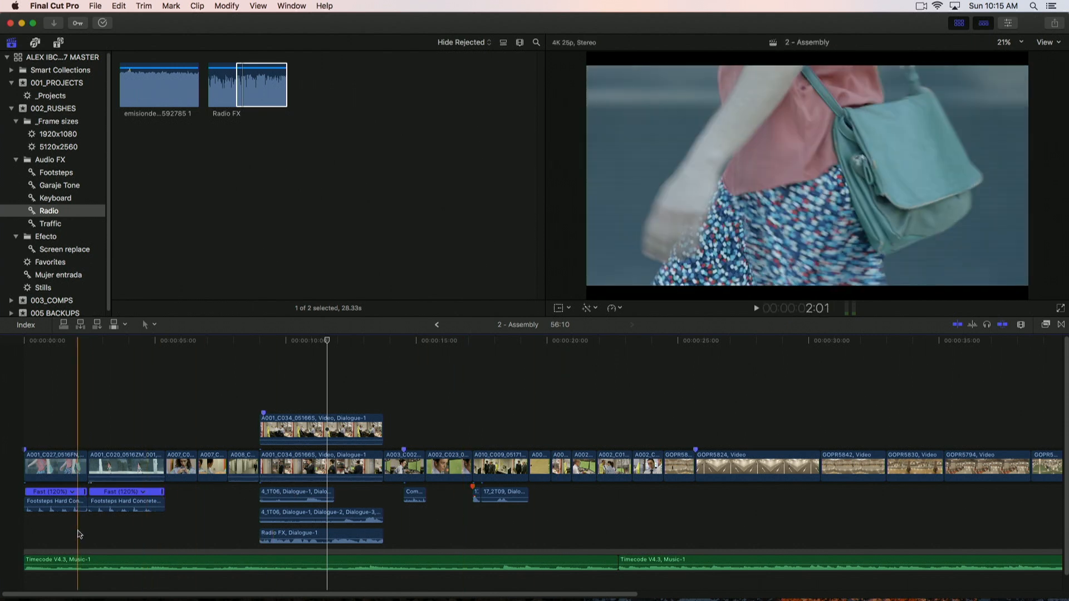
Assign the Effects audio role to both footsteps clips, the Radio FX clip and the Computer Keyboard clip
left_click_drag(144, 506, 33, 516)
key("super+r")
left_click_drag(187, 498, 40, 516)
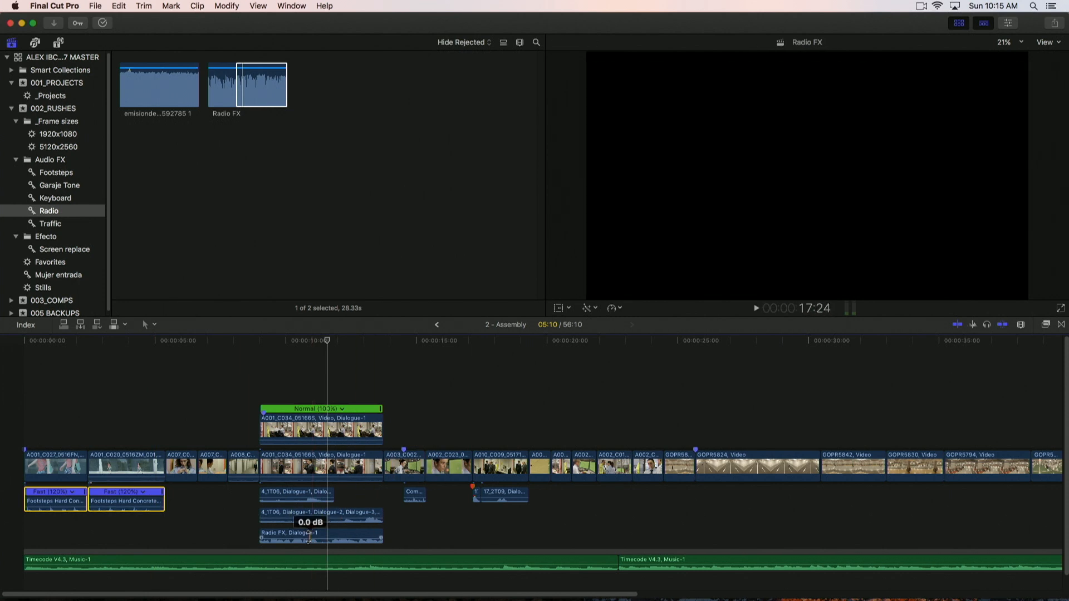
left_click(307, 536, "super")
left_click(515, 496, "super")
left_click(476, 504, "super")
left_click(415, 500, "super")
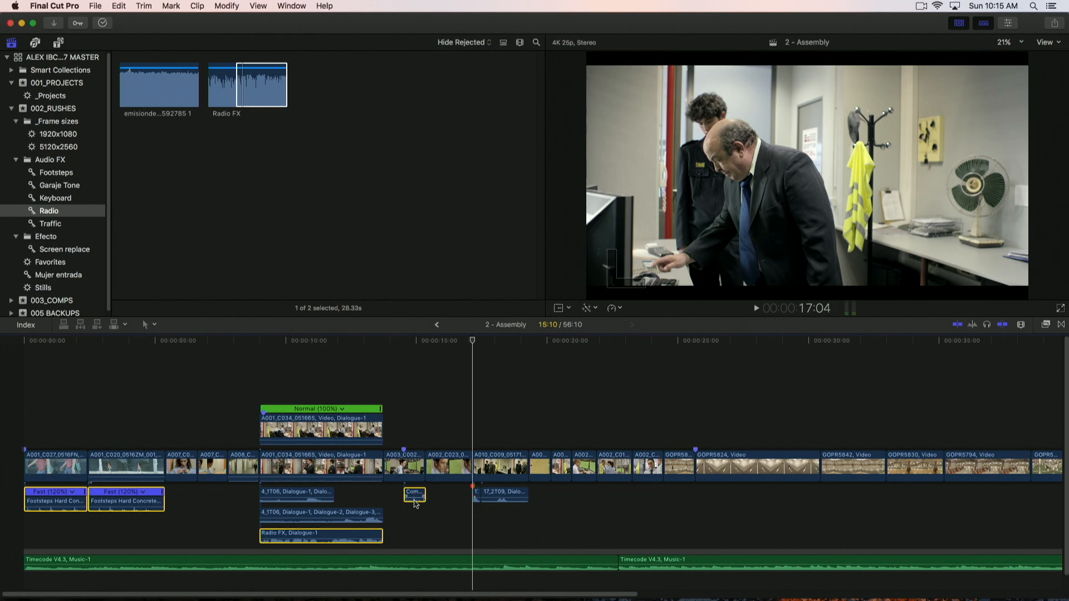
right_click(117, 503)
mouse_move(188, 479)
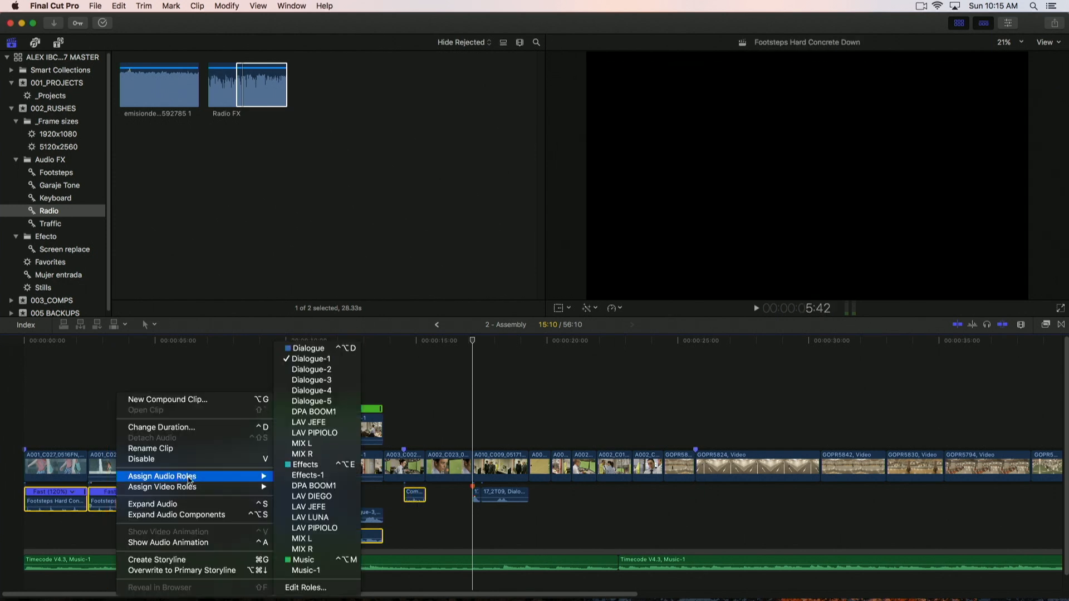
left_click(322, 469)
left_click(176, 531)
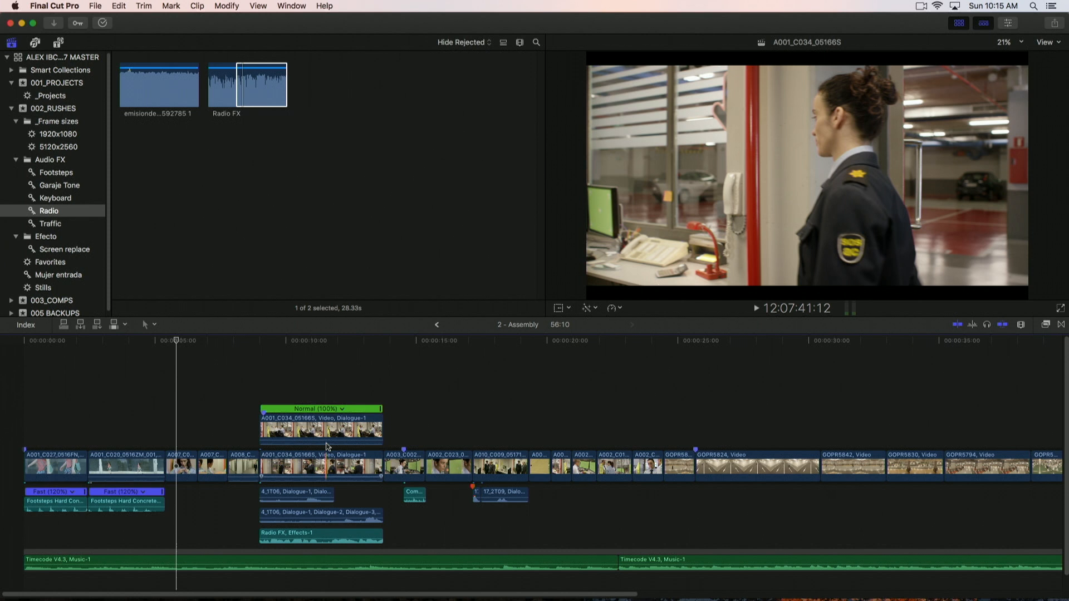
Hide the retime bars of the connected A001_C034_0516SS clip and both footsteps clips
left_click(314, 425)
key("super+r")
left_click_drag(184, 521, 52, 496)
key("super+r")
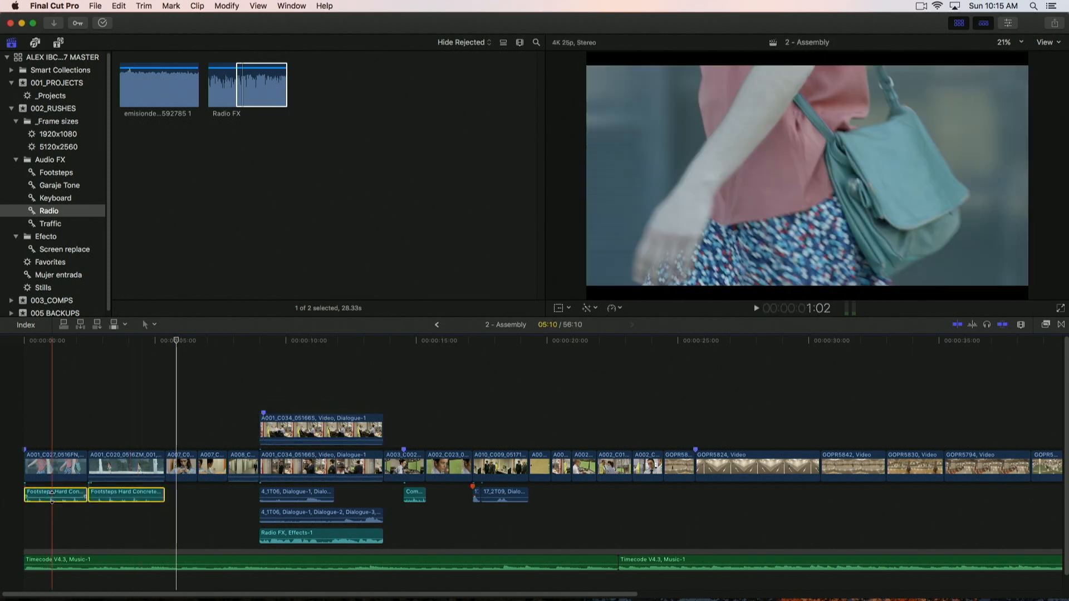
left_click(95, 392)
Find the clips matching "GO" in the timeline index, select all of them and assign the Go Pro video role
key("super+minus")
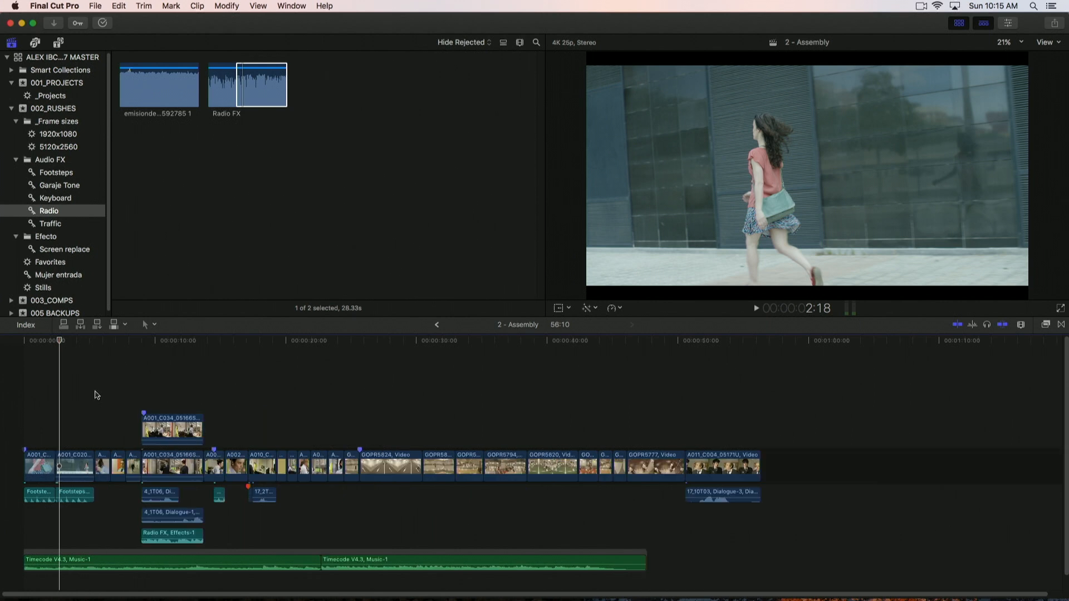
key("shift+super+2")
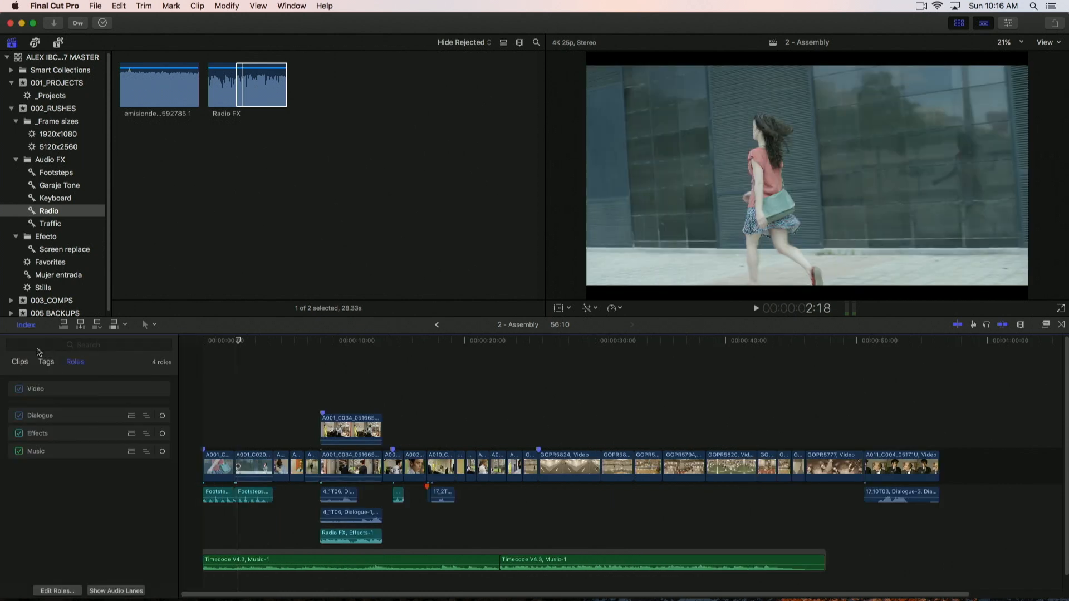
left_click(21, 364)
left_click(35, 345)
type("GO")
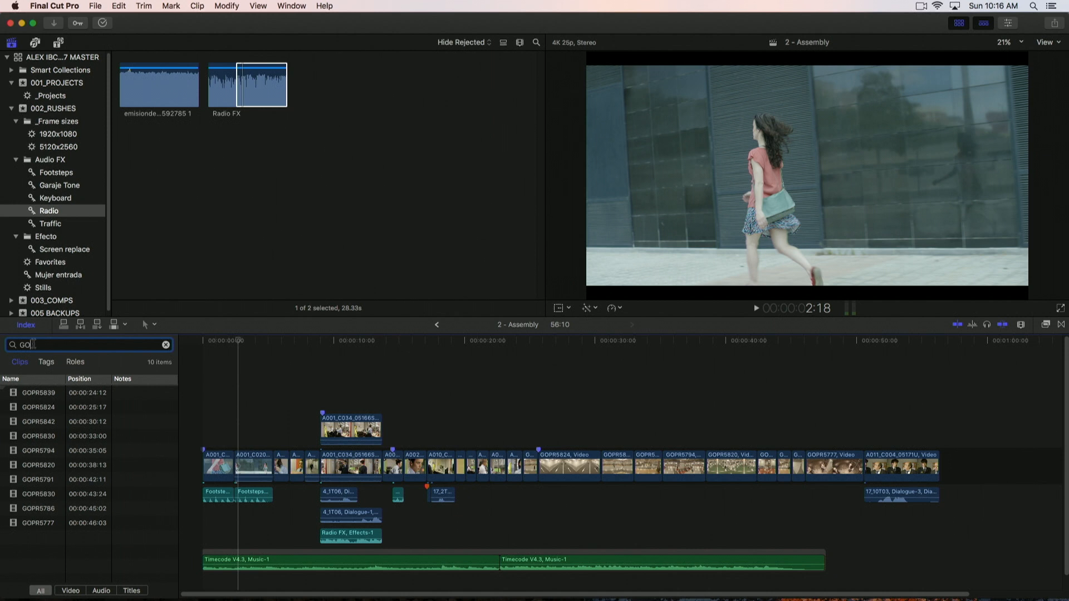
left_click(39, 524)
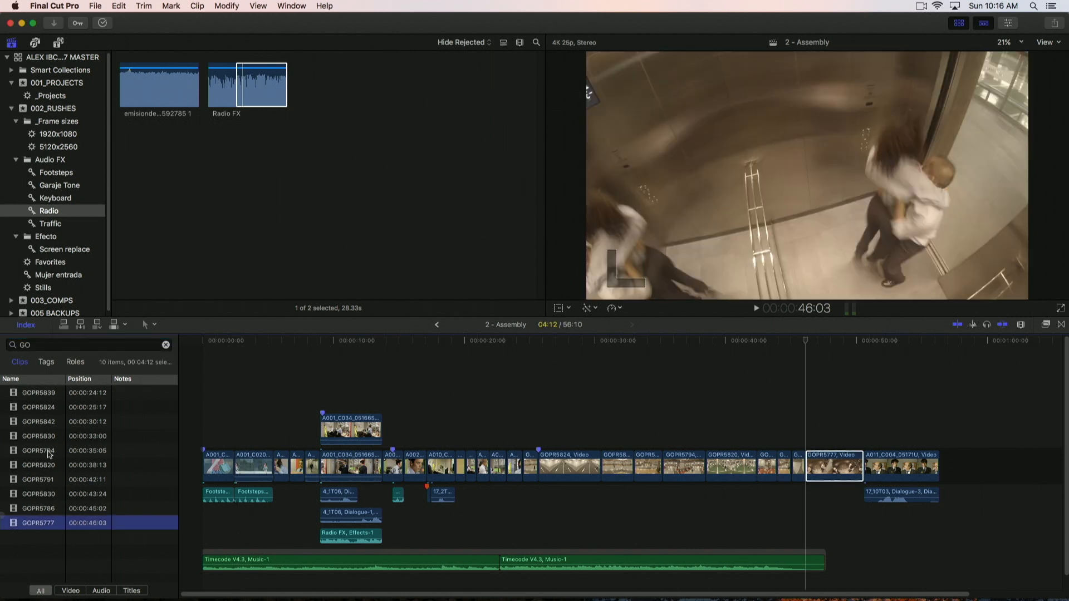
left_click(38, 393, "shift")
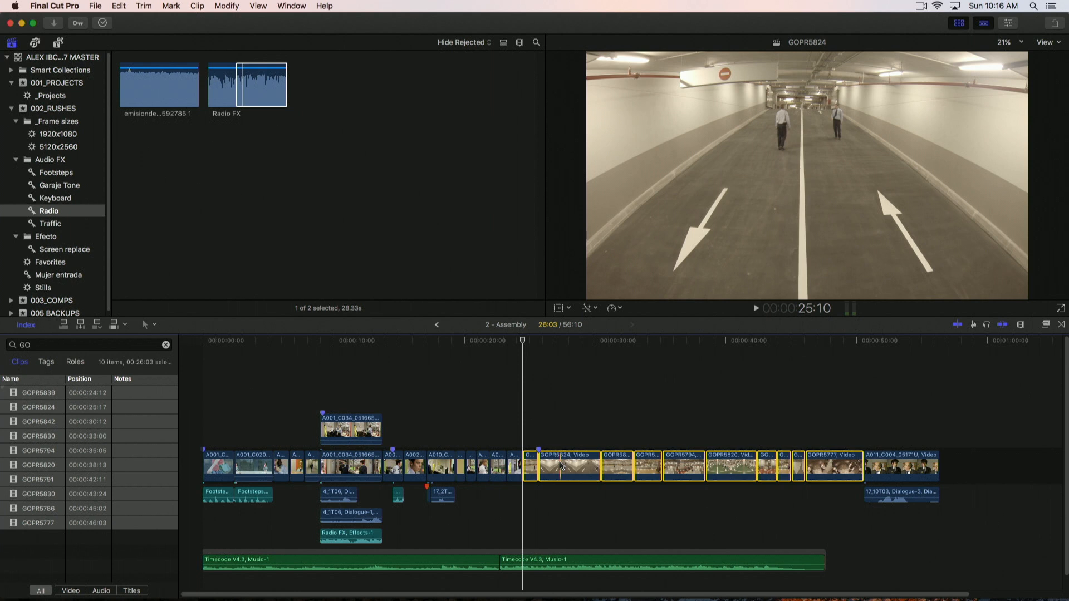
right_click(567, 468)
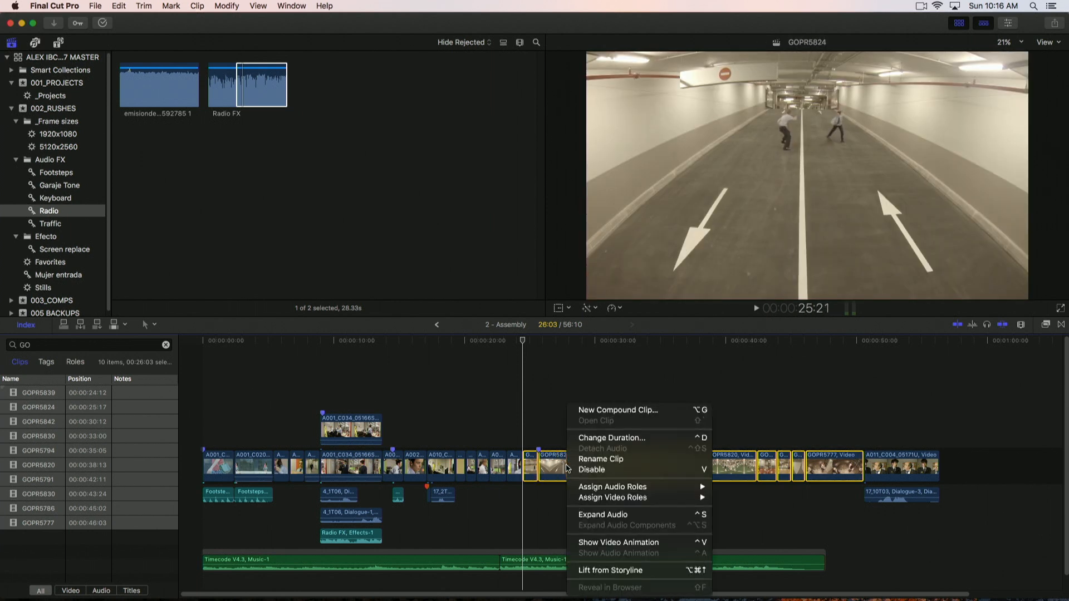
mouse_move(611, 497)
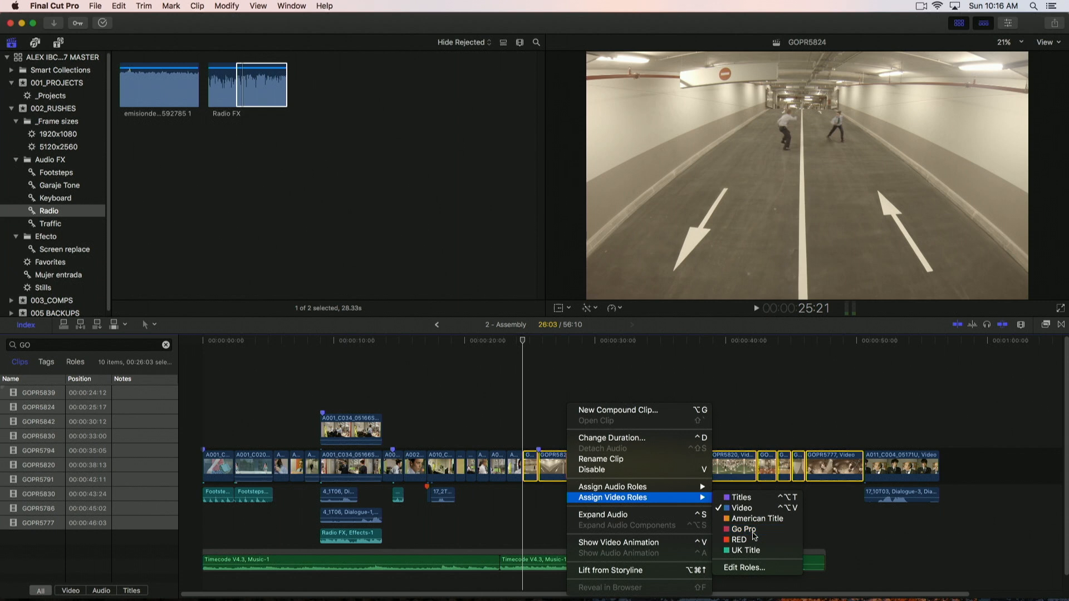
left_click(752, 533)
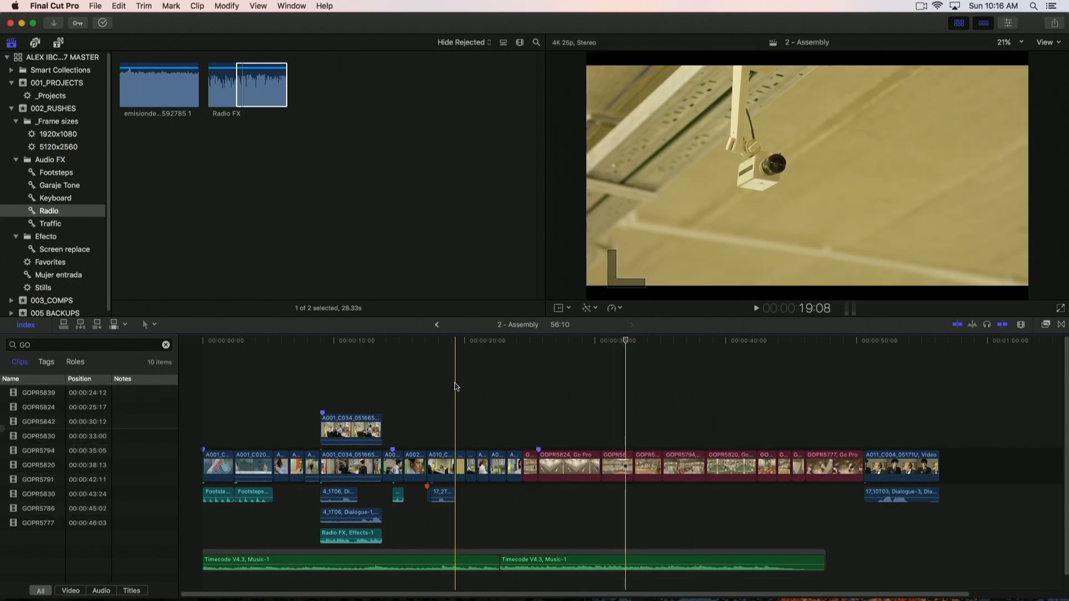
Filter the timeline index for "A0", select every listed clip and assign the RED video role
left_click_drag(61, 343, 3, 346)
type("A0")
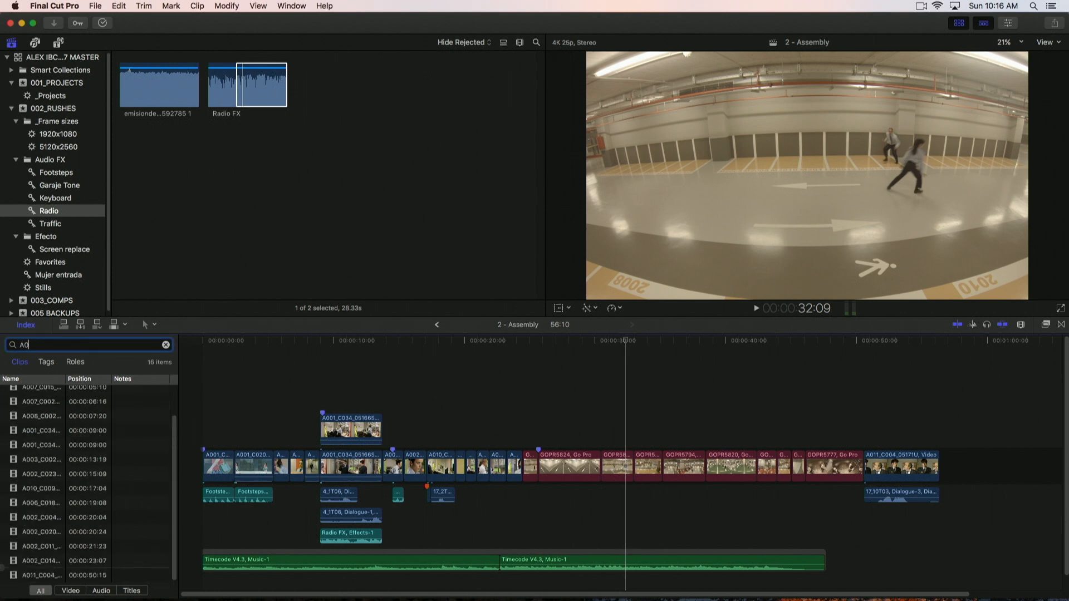
left_click_drag(174, 424, 169, 490)
left_click(28, 393)
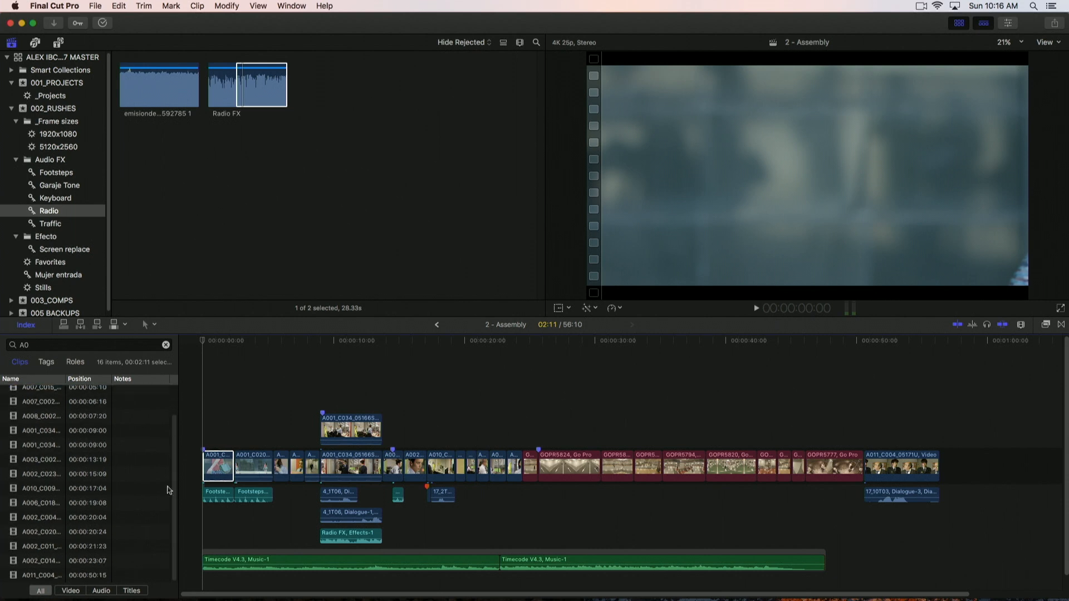
left_click(35, 575, "shift")
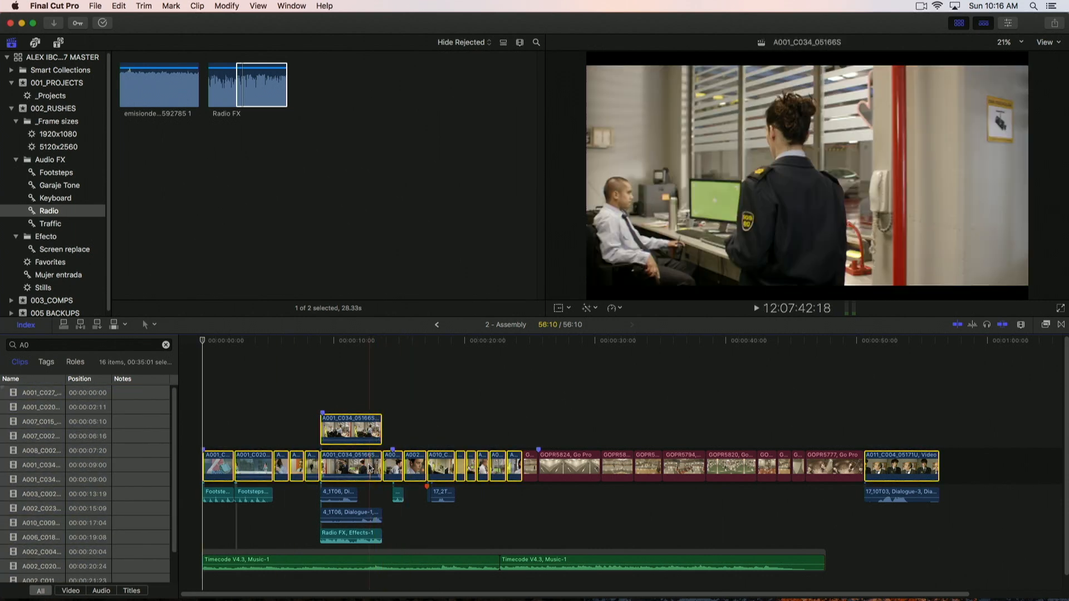
right_click(357, 463)
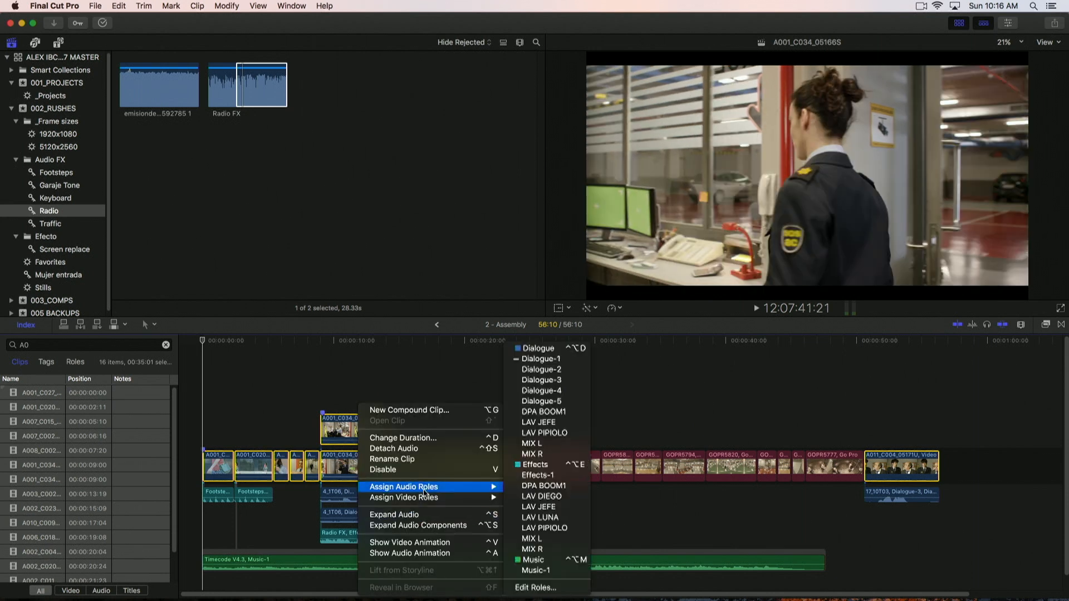
mouse_move(425, 498)
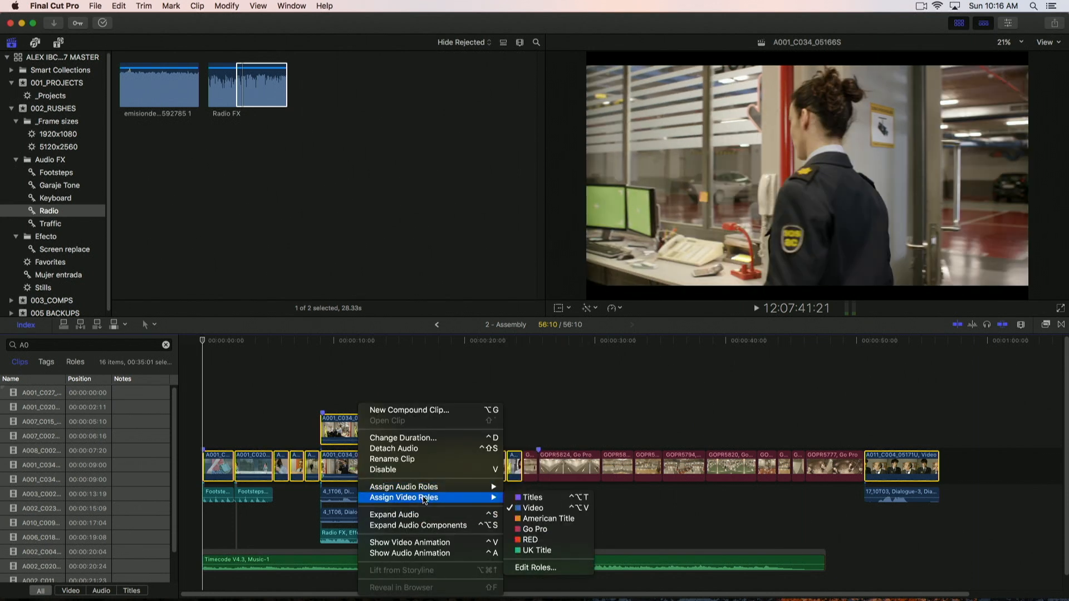
left_click(532, 539)
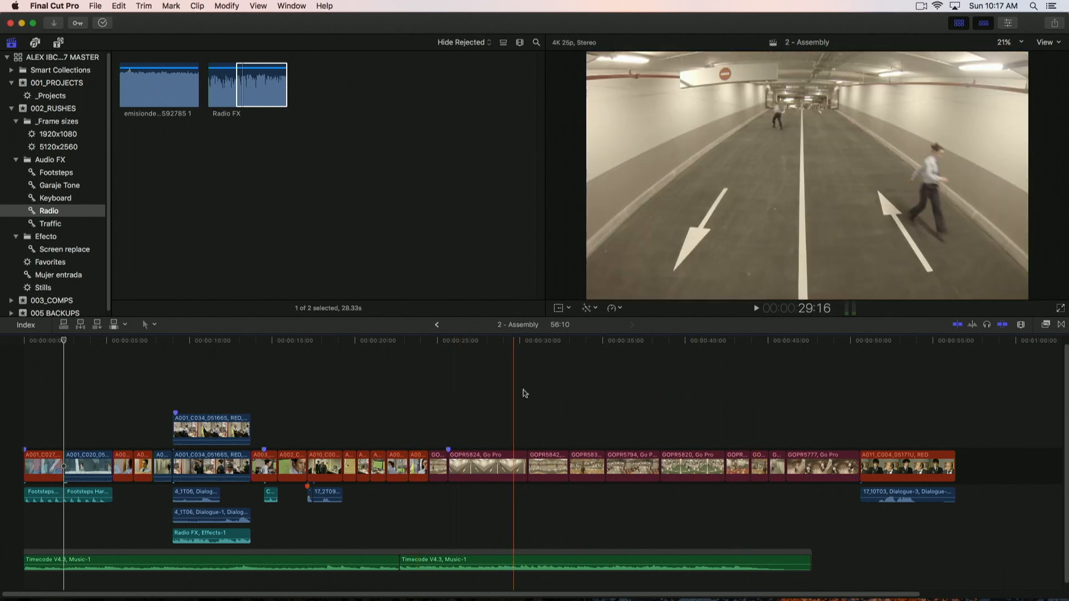
Select all the Go Pro clips in the timeline and apply Balance Color
left_click_drag(441, 434, 828, 471)
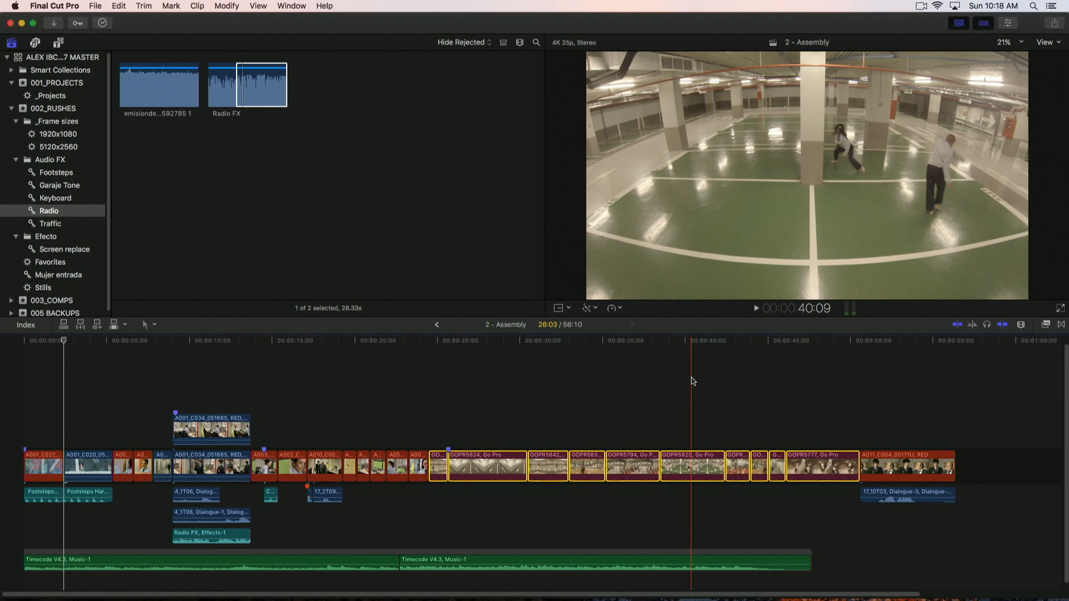
left_click(589, 308)
left_click(620, 321)
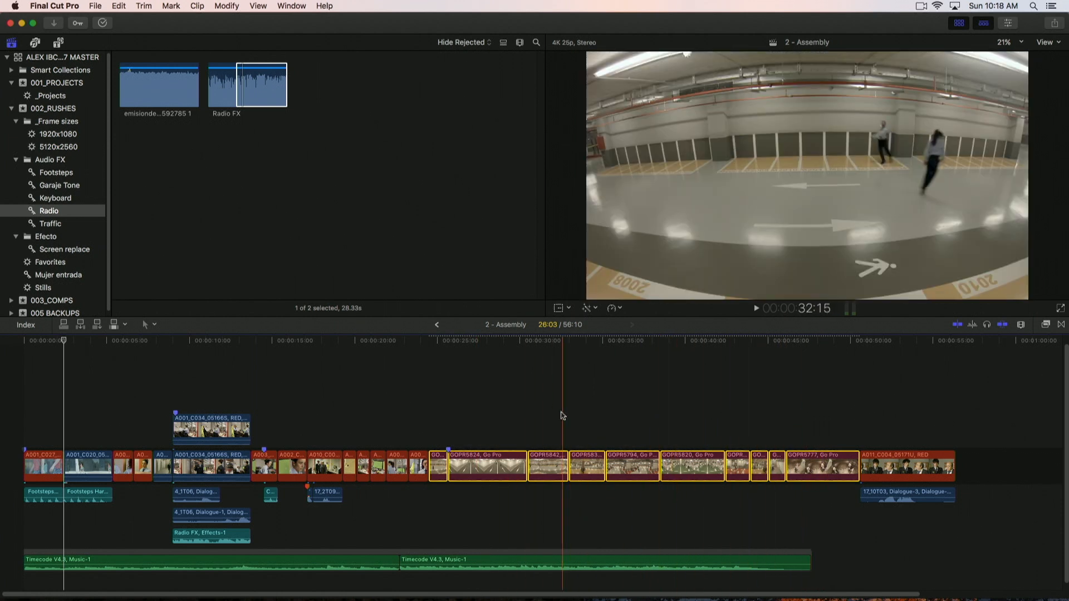
In the Color Board for the last clip, A011_C004_05171U, set saturation to shadows -18%, midtones 7% and highlights -13%
left_click(898, 399)
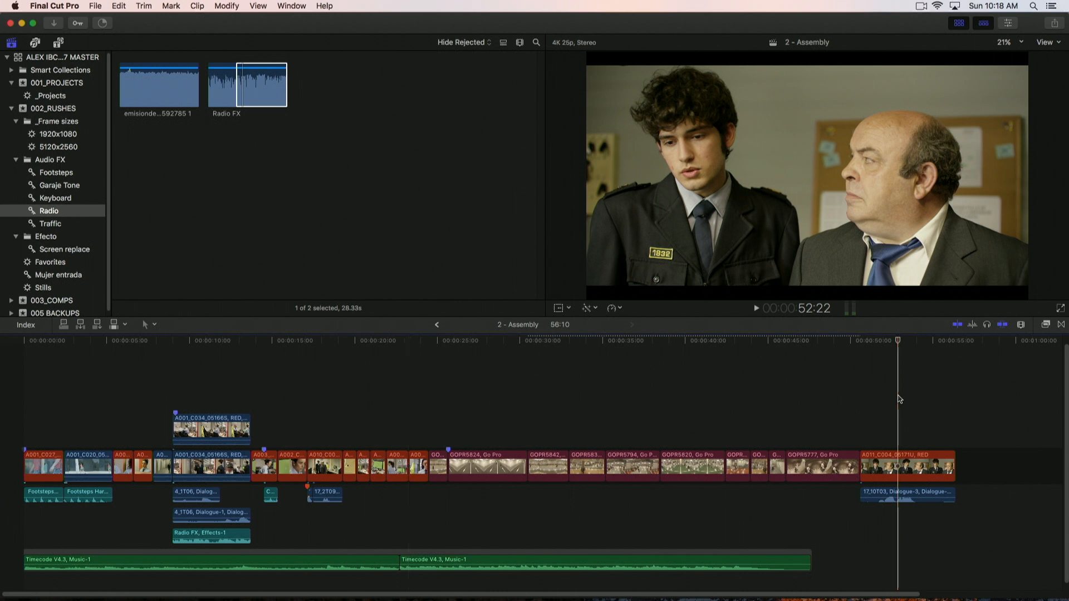
left_click(903, 464)
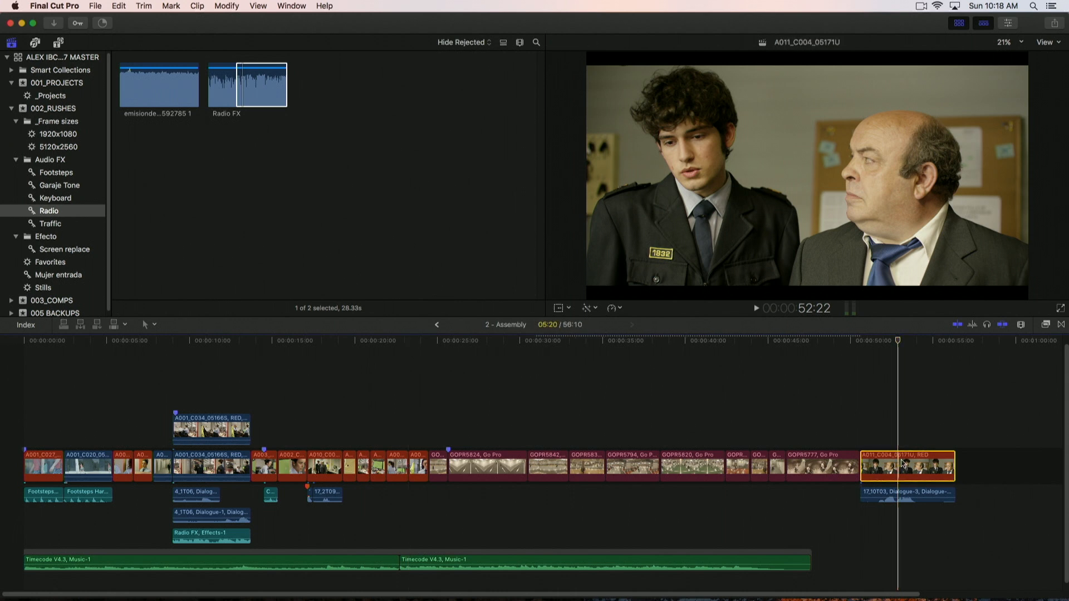
key("super+6")
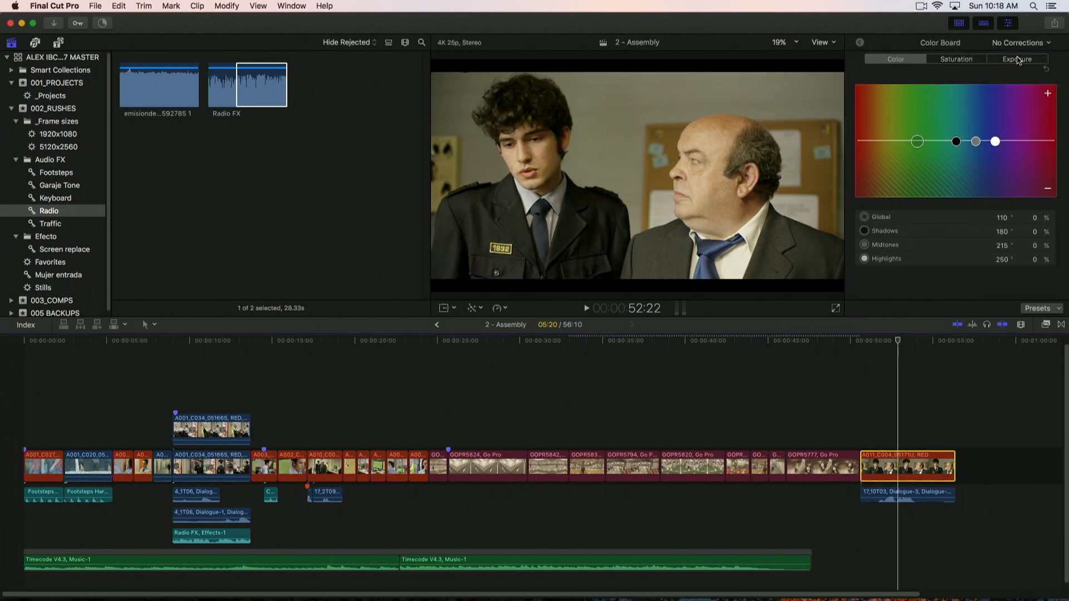
left_click(969, 59)
left_click_drag(911, 141, 910, 152)
left_click_drag(1029, 143, 972, 140)
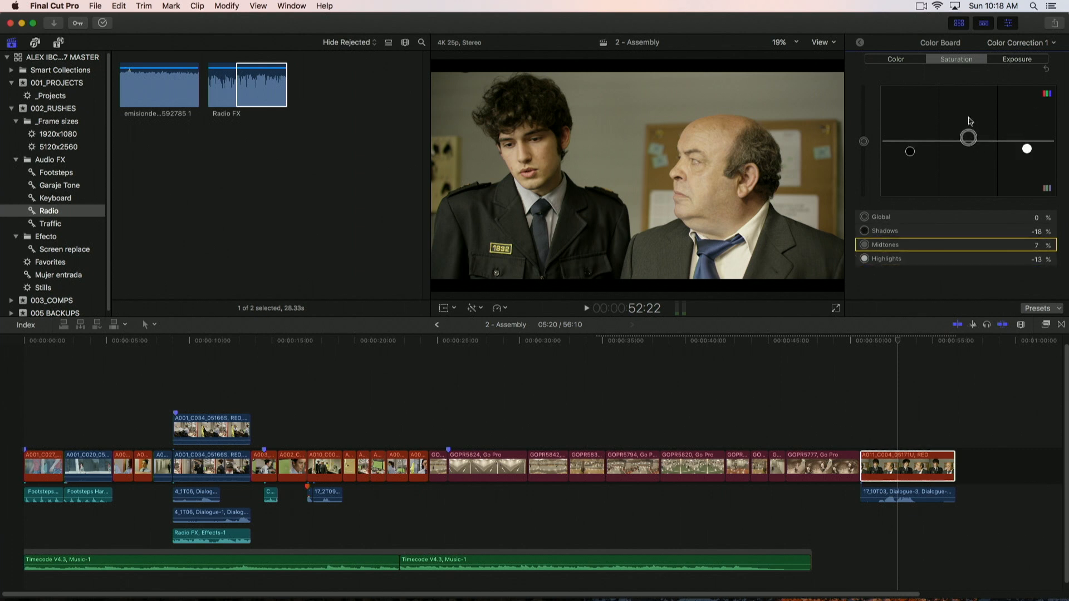
Raise the clip's highlights exposure to 6% and show the video scopes in a widened viewer
left_click(1014, 61)
left_click_drag(1031, 143, 1028, 139)
left_click(828, 45)
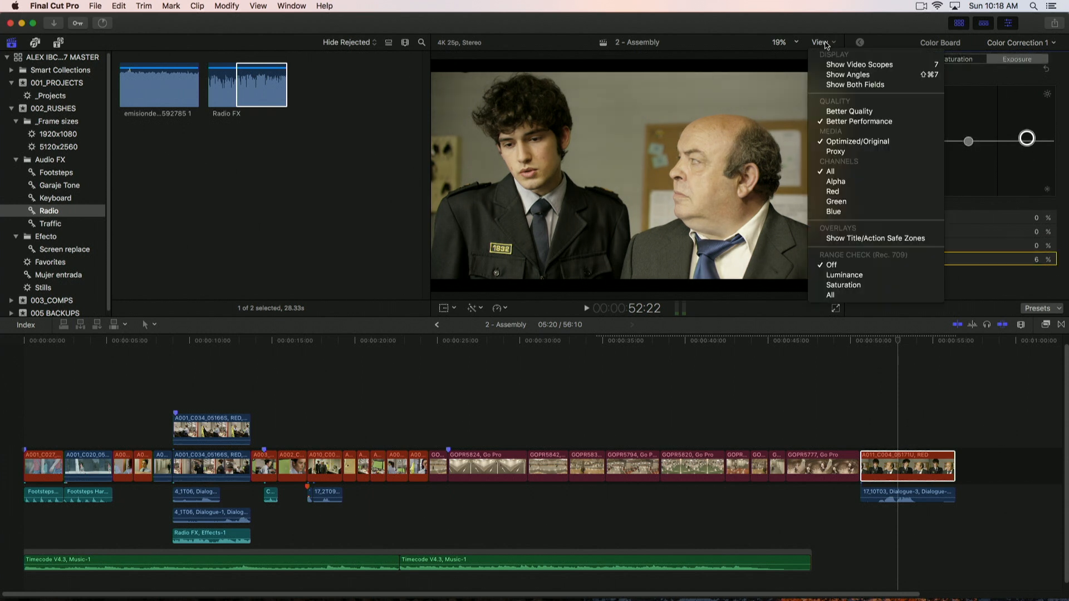
left_click(837, 64)
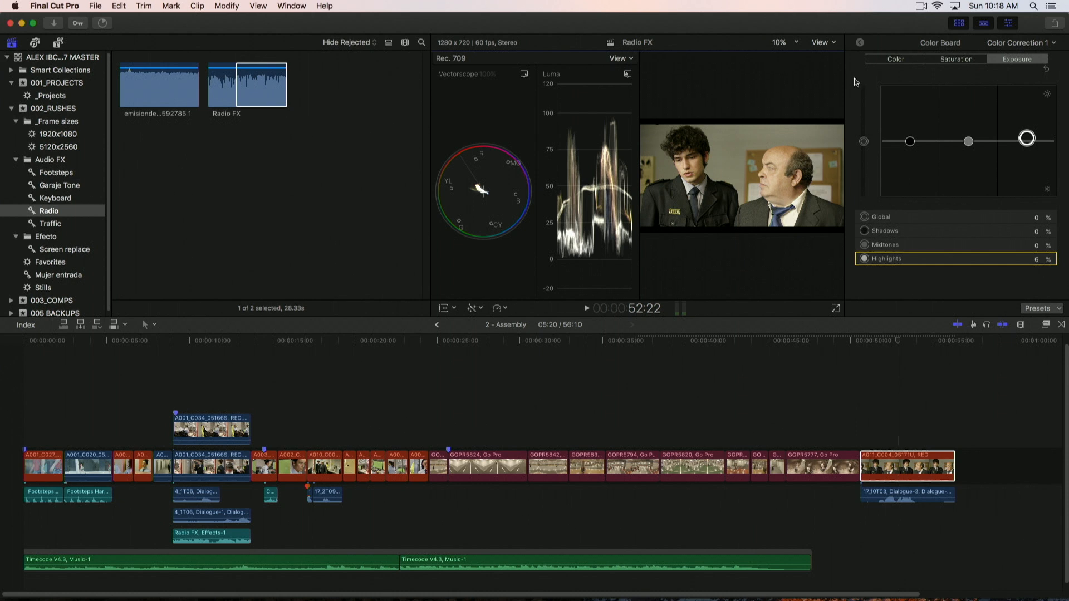
left_click_drag(431, 142, 274, 155)
Set the highlights exposure to 12% and tint the midtones blue at 223° and 10%
left_click_drag(1031, 138, 1027, 135)
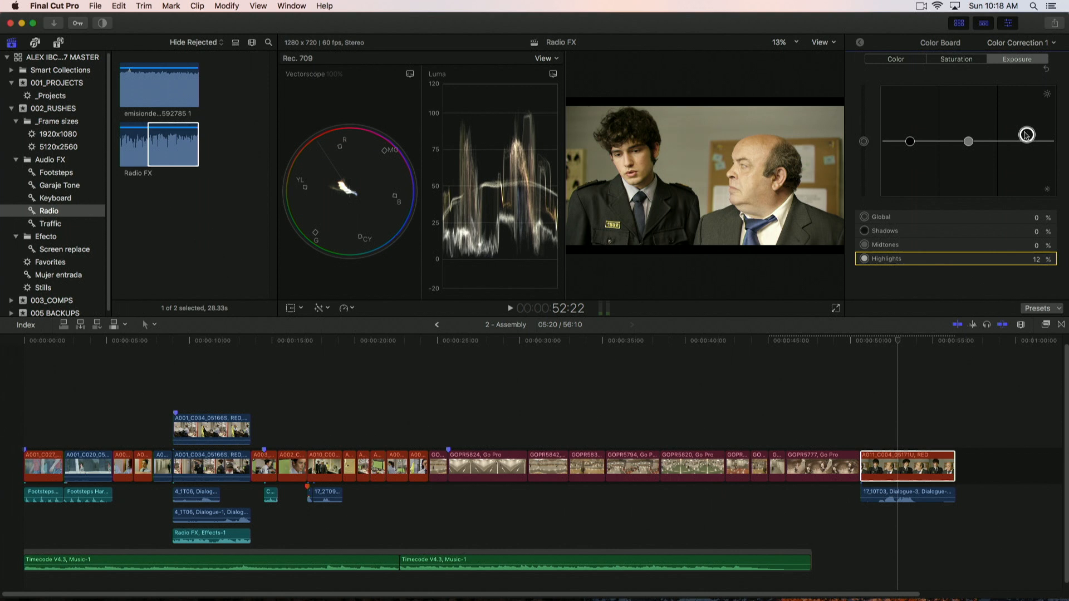
left_click_drag(911, 142, 911, 144)
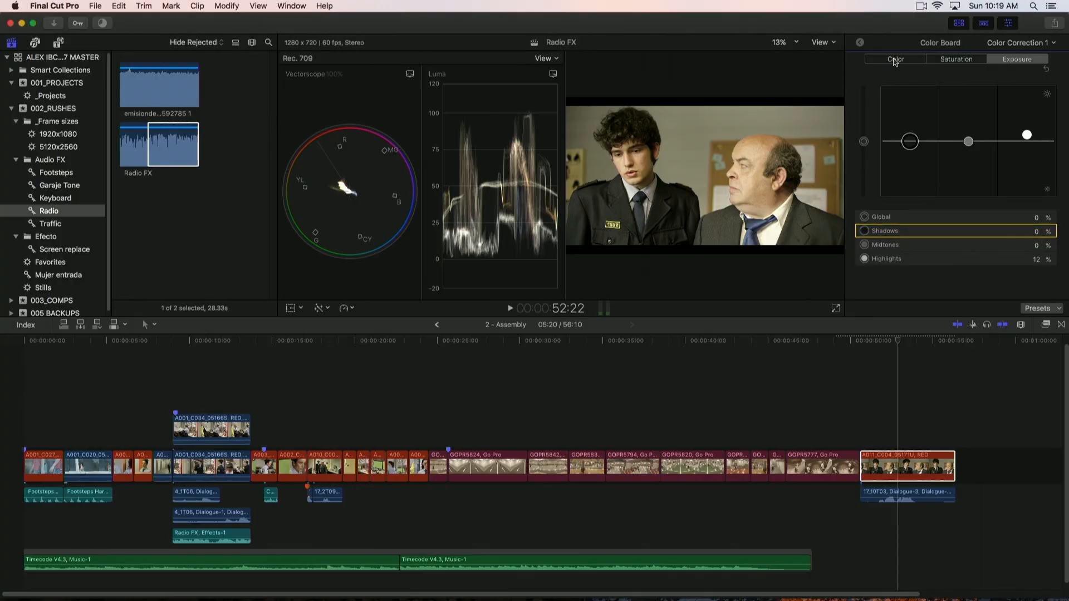
left_click(895, 60)
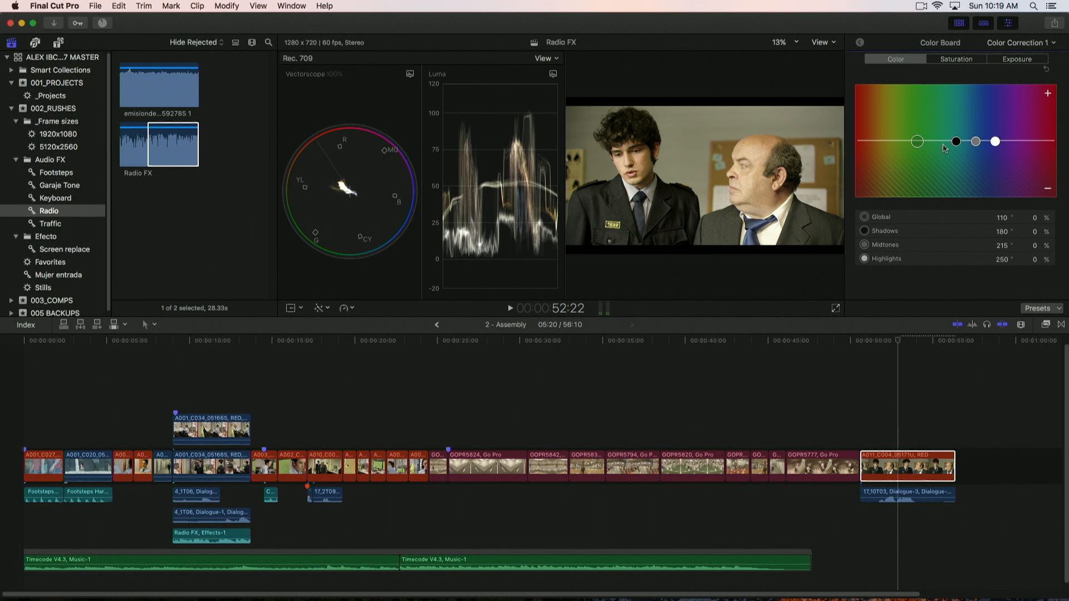
left_click_drag(977, 142, 981, 137)
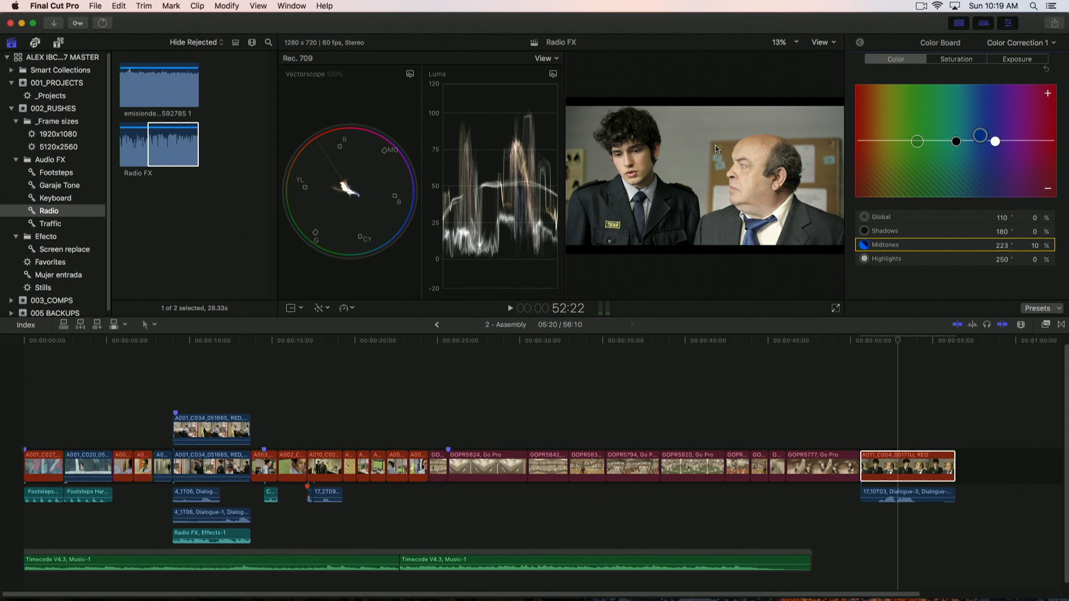
left_click(891, 465)
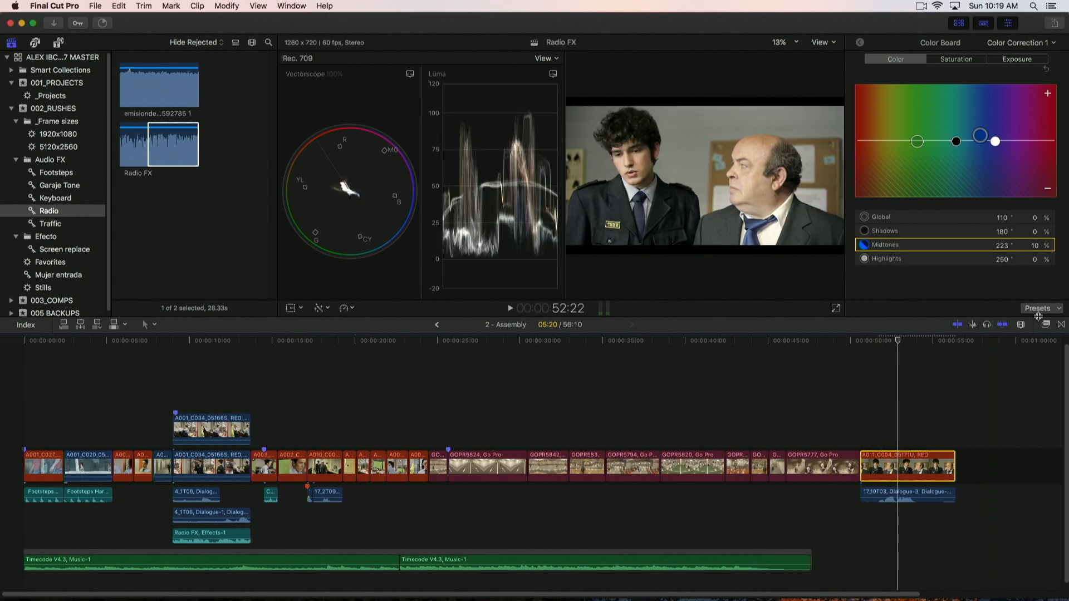
left_click(1038, 309)
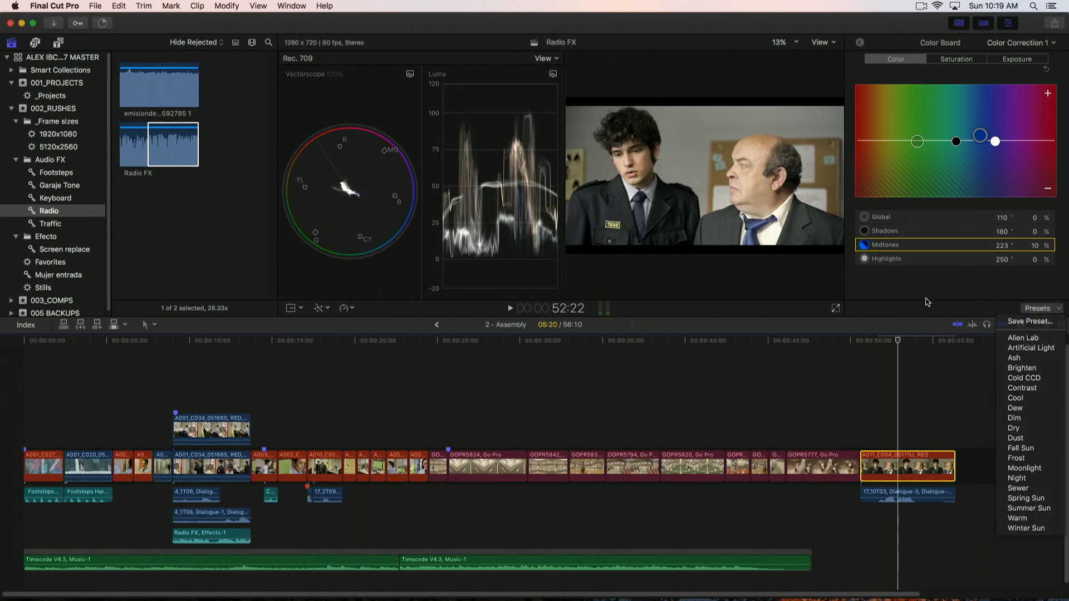
left_click(926, 303)
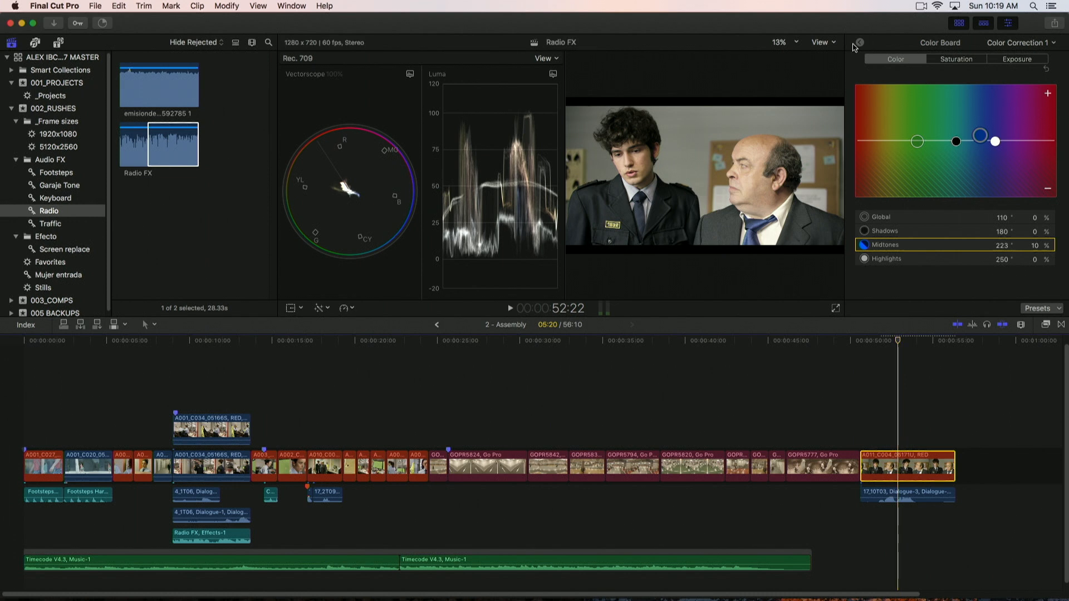
Copy the graded clip and paste only its Color Correction 1 attribute onto the first clip, A001_C027_0516FN
left_click(860, 43)
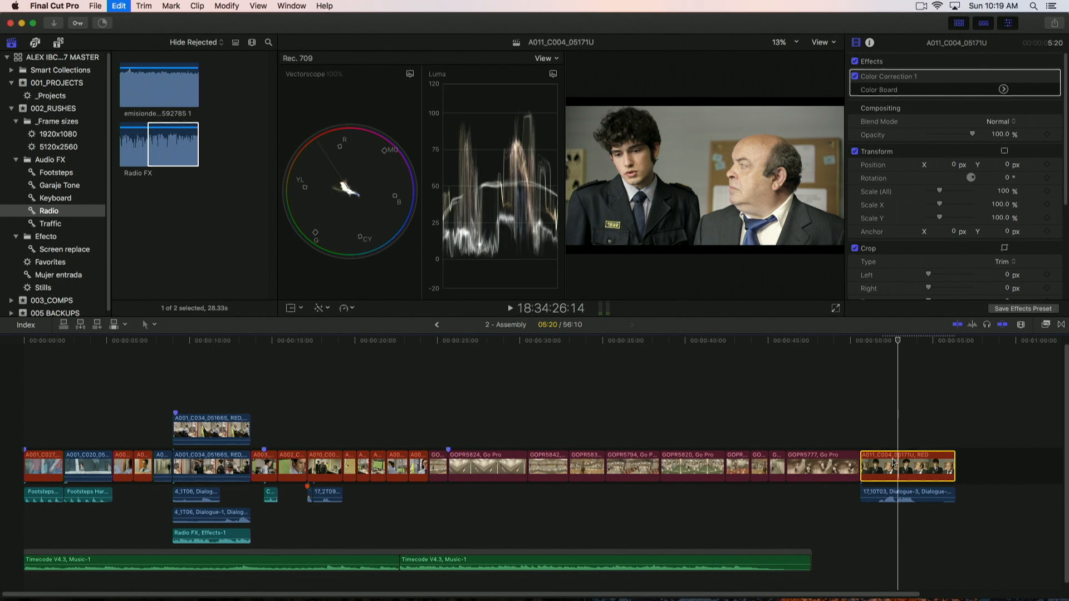
left_click(37, 465)
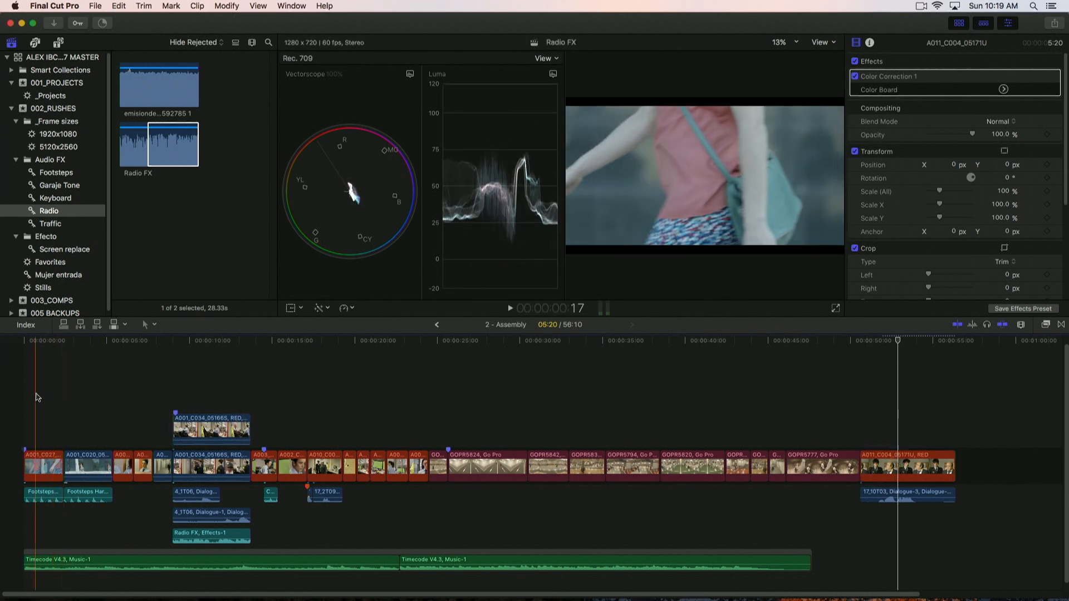
left_click(119, 5)
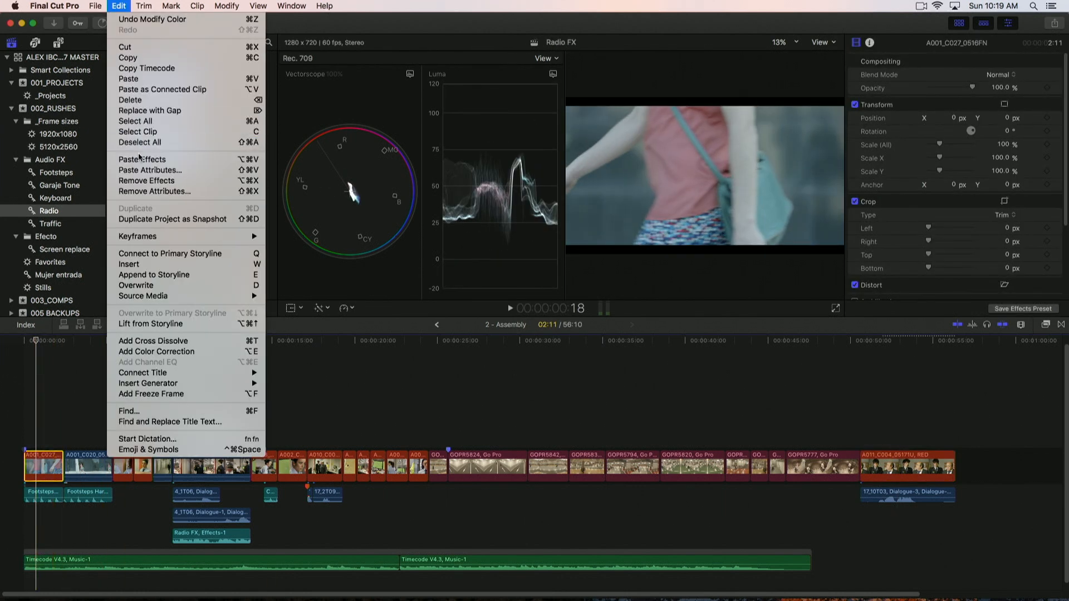
left_click(150, 169)
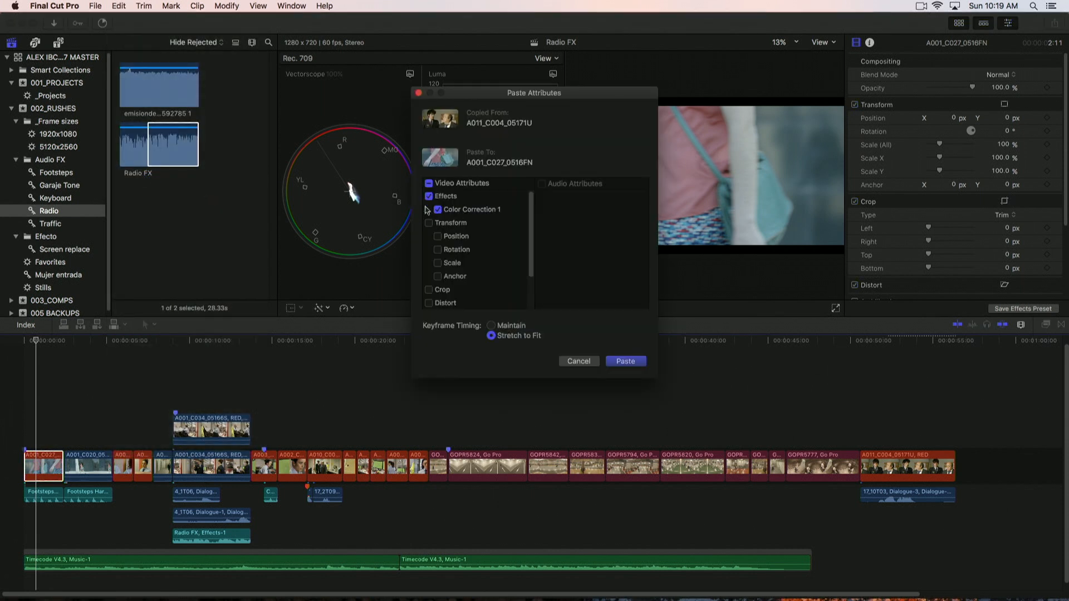
left_click(625, 362)
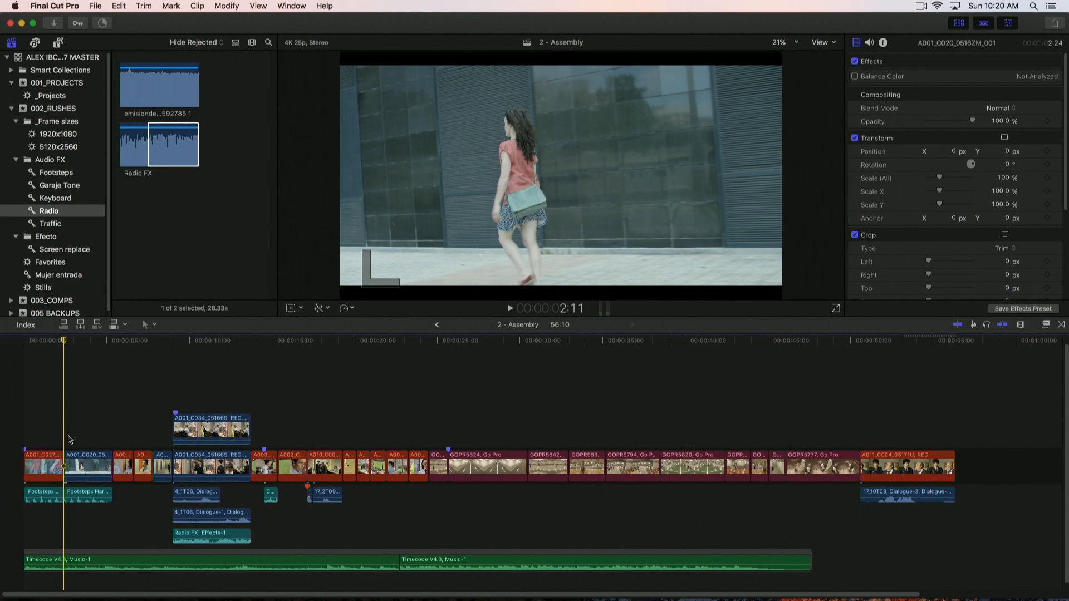
Add a Basic Title above the A001_C020_0516ZM_001 clip and change its text to TIMECODE
left_click(81, 466)
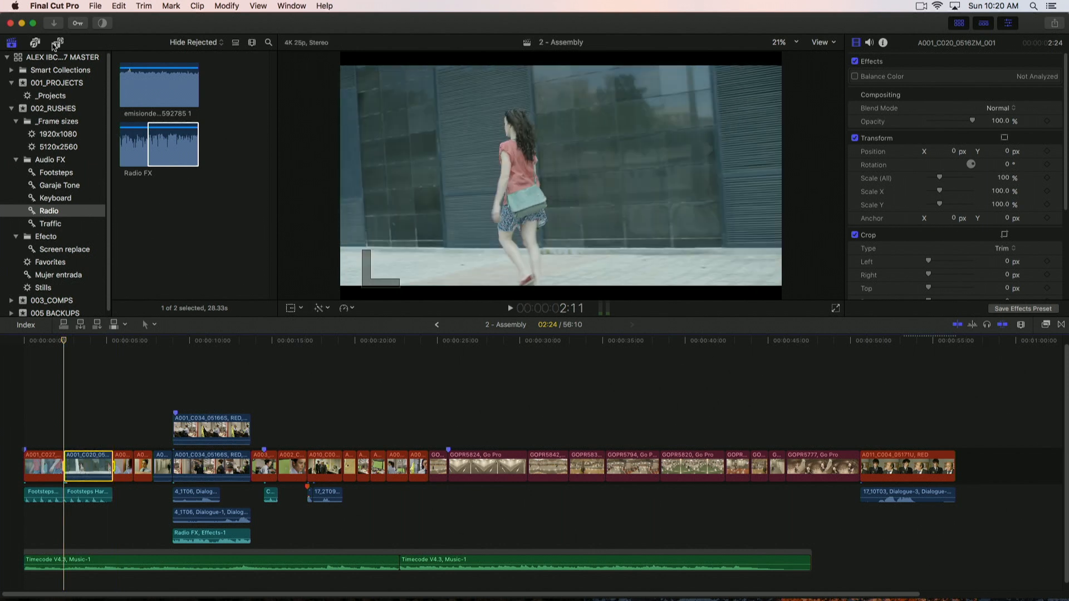
left_click(58, 43)
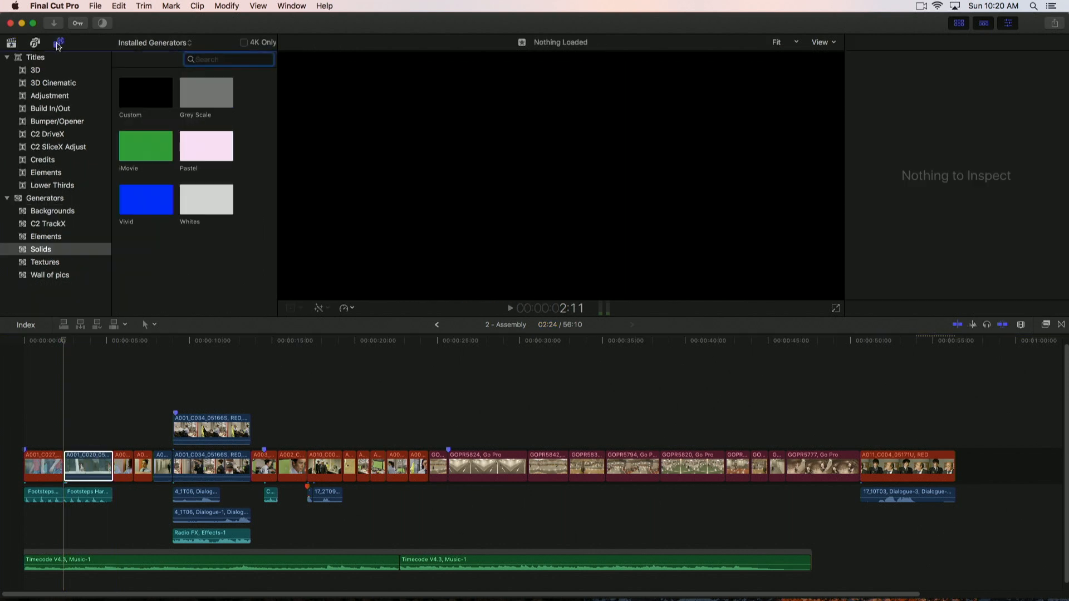
left_click(36, 58)
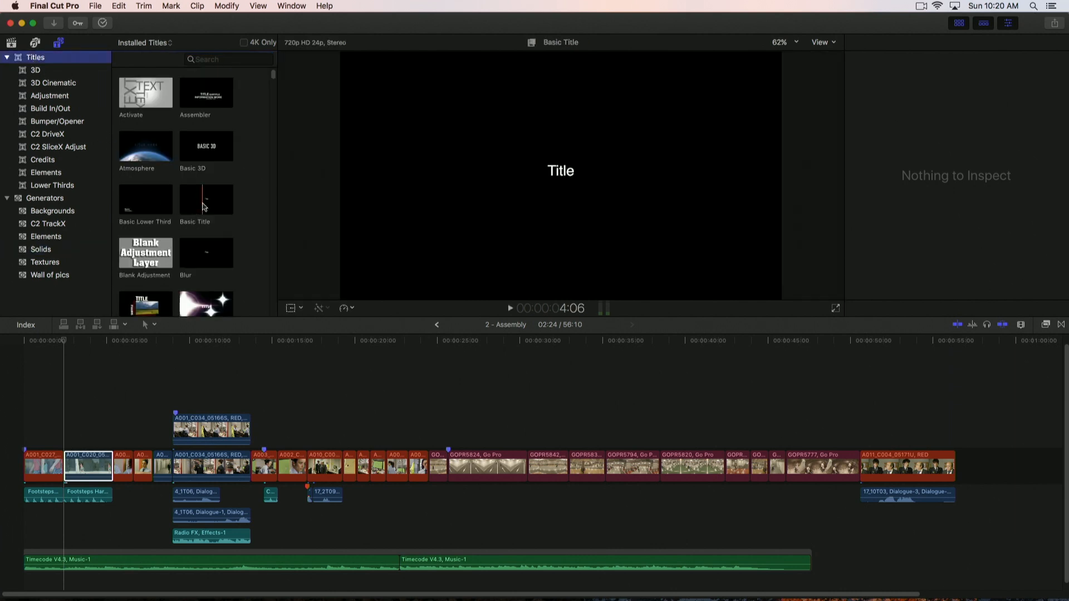
left_click_drag(199, 193, 85, 440)
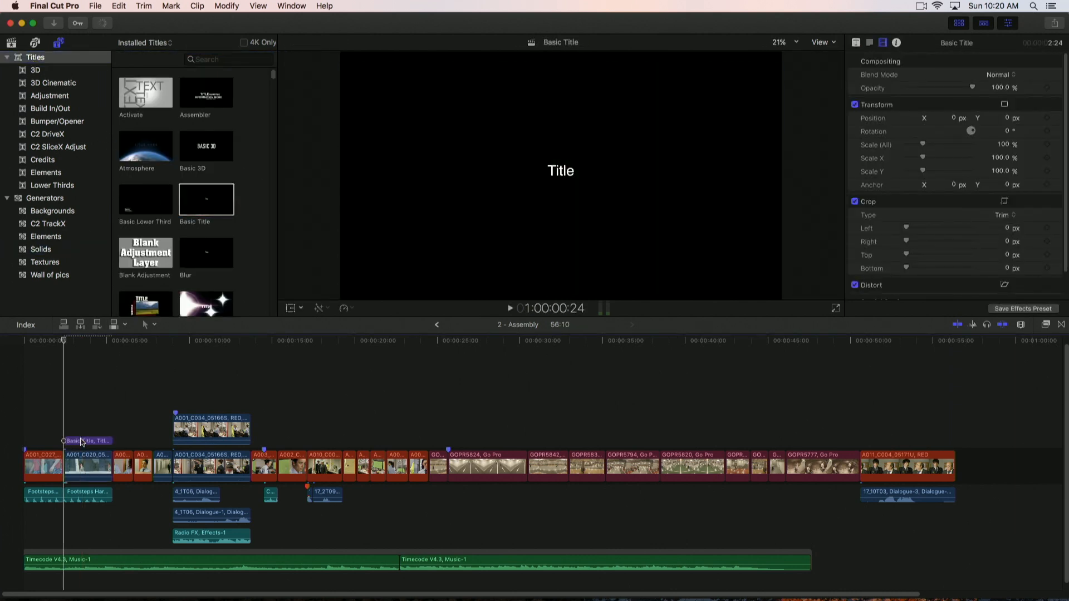
double_click(562, 174)
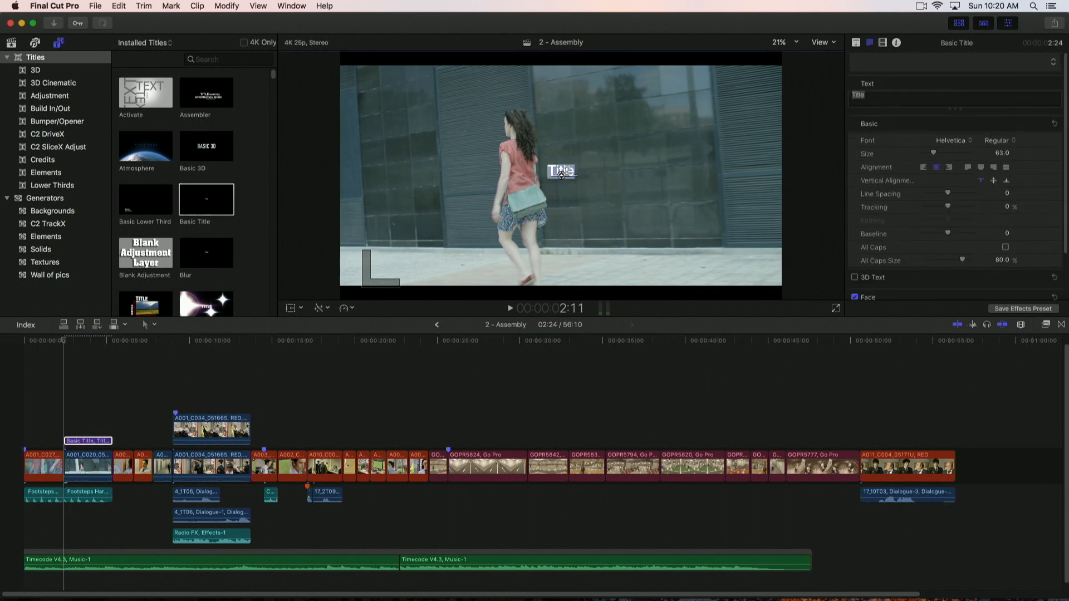
type("TIMECODE")
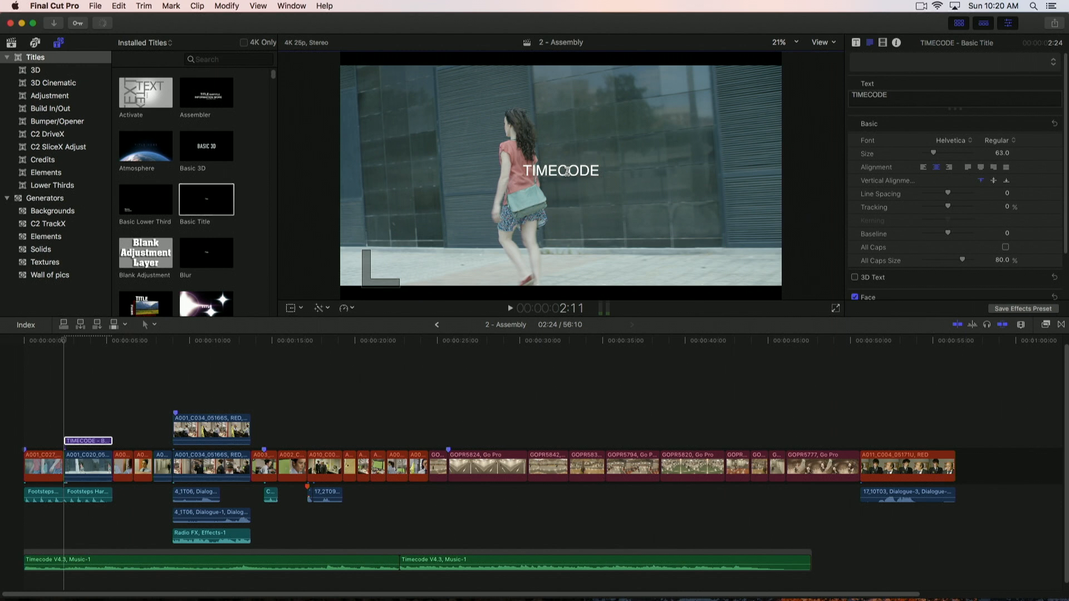
key("Escape")
Set the TIMECODE title's size to 183 and its font to Octin Spraypaint
left_click_drag(947, 154, 954, 151)
left_click(960, 142)
scroll(995, 509, "down", 10)
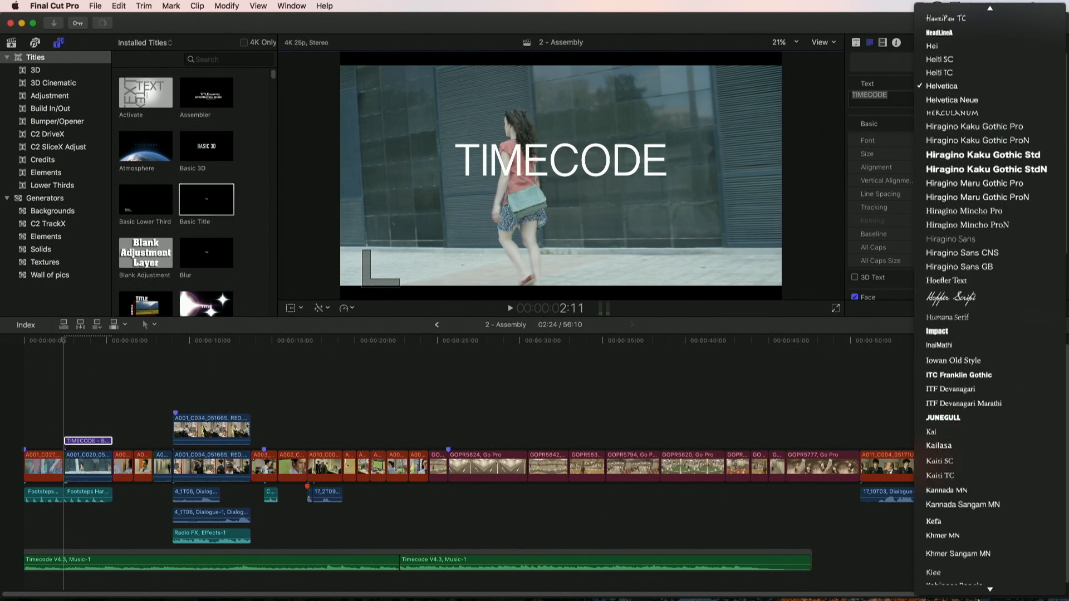
scroll(995, 508, "down", 15)
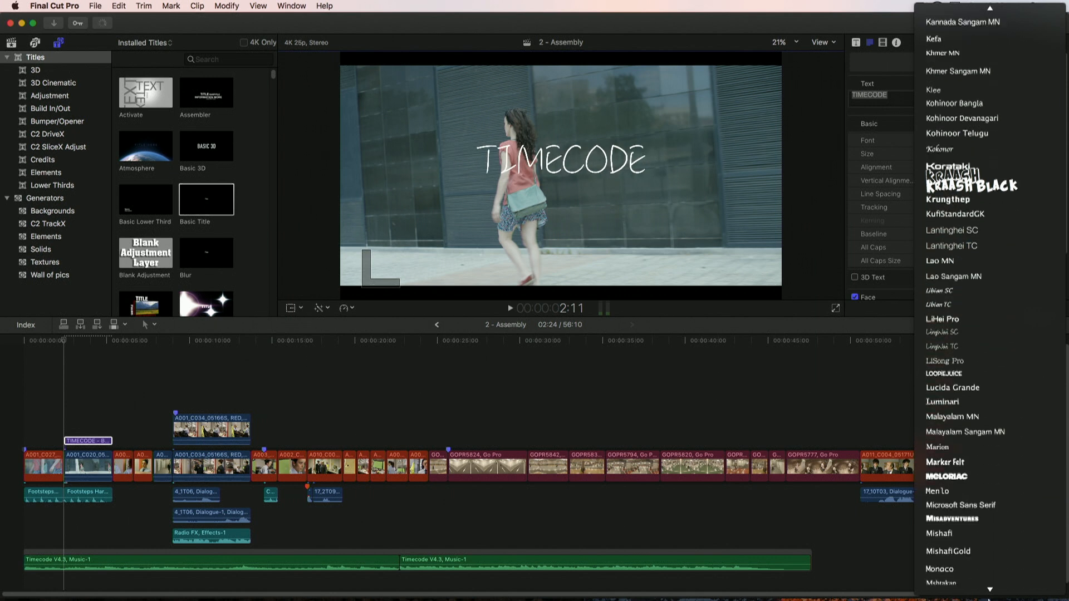
scroll(991, 501, "down", 8)
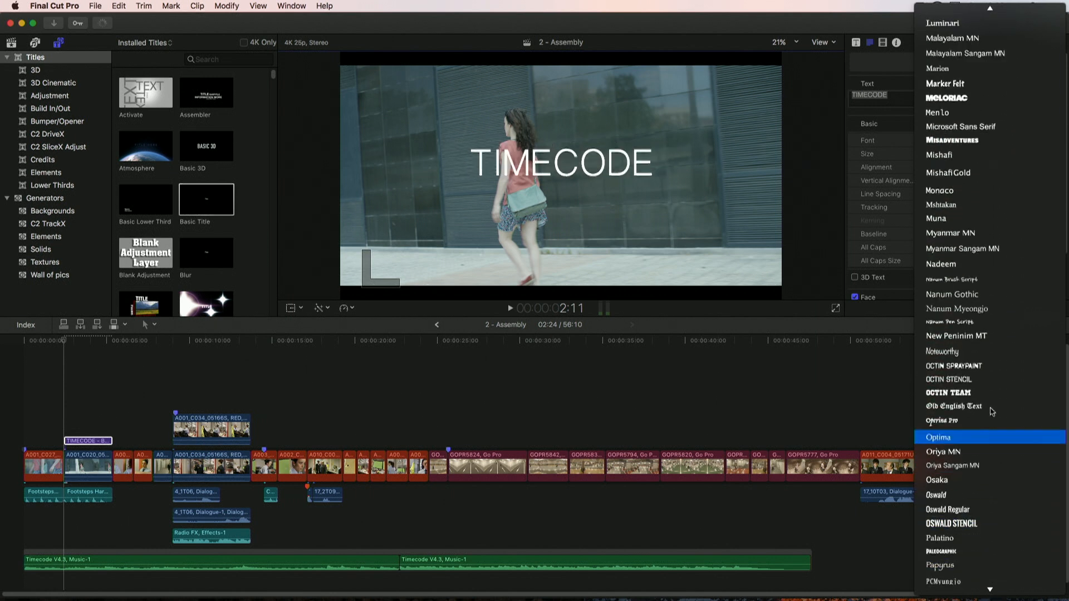
left_click(983, 367)
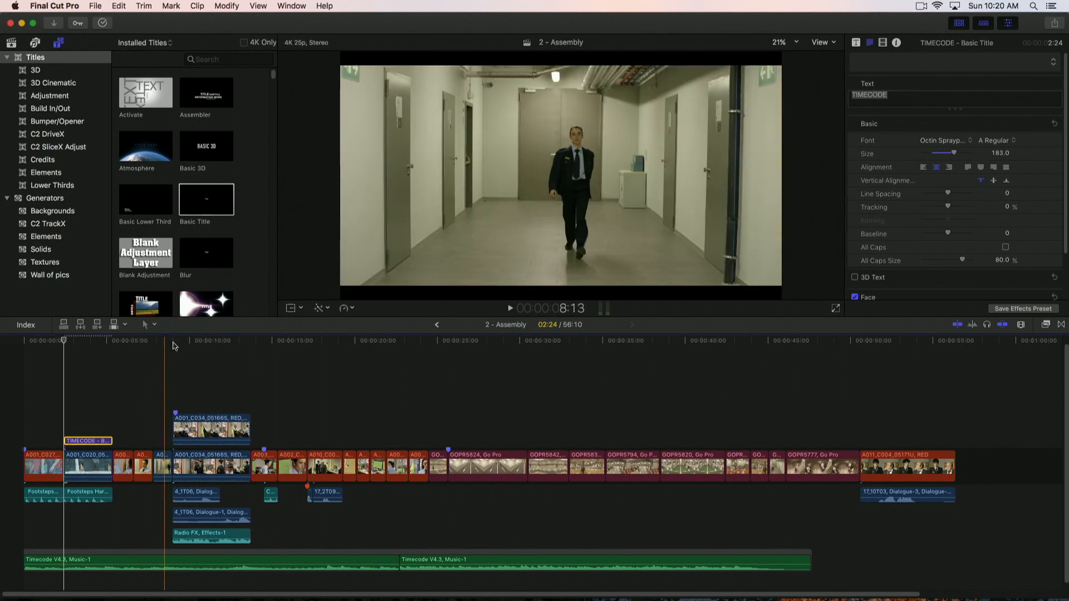
Duplicate the A001_C020_0516ZM_001 clip above the title and apply the Draw Mask effect to the copy
left_click(71, 342)
left_click_drag(70, 346, 66, 344)
left_click_drag(85, 470, 89, 411)
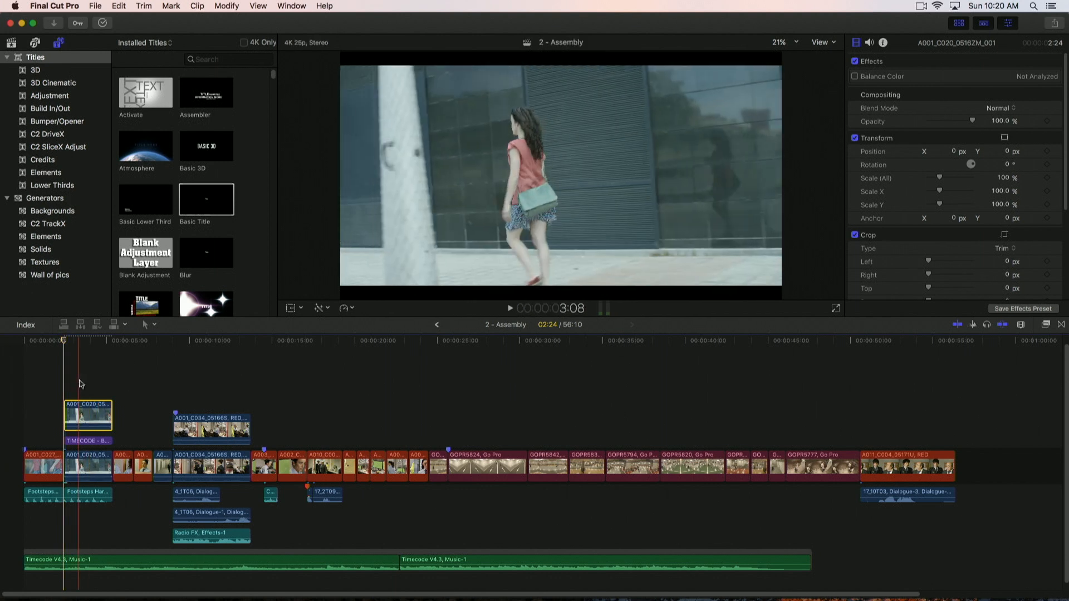
left_click(1045, 326)
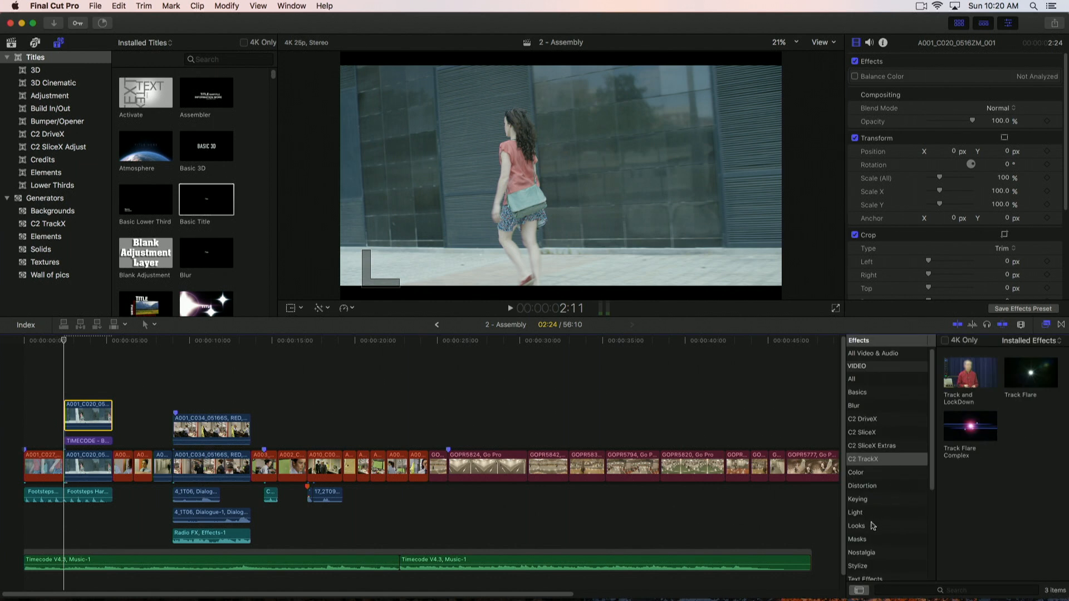
left_click(858, 540)
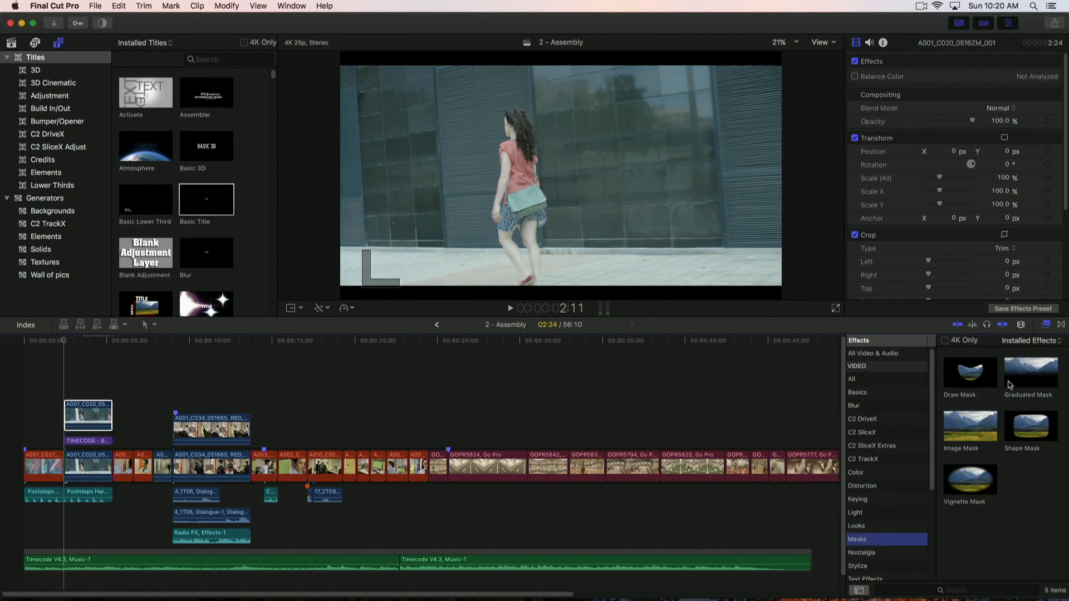
mouse_move(970, 374)
left_mouse_down()
mouse_move(607, 429)
mouse_move(76, 415)
left_mouse_up()
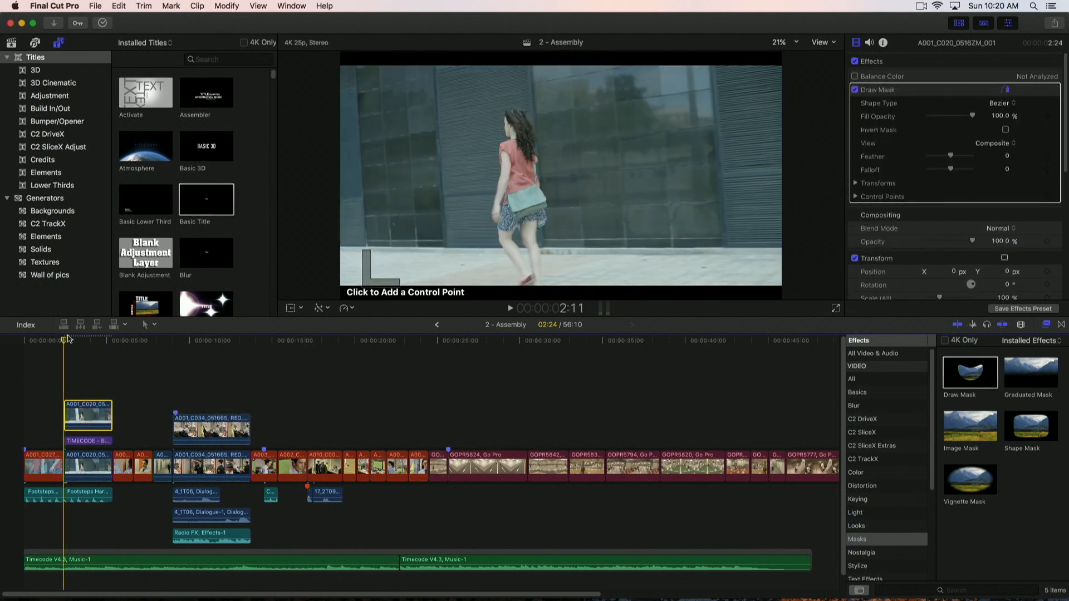
At 3:17, draw a closed four-point Linear mask covering the frame from the pillar's left edge to the right border
left_click(74, 340)
key("super+minus")
key("super+equal")
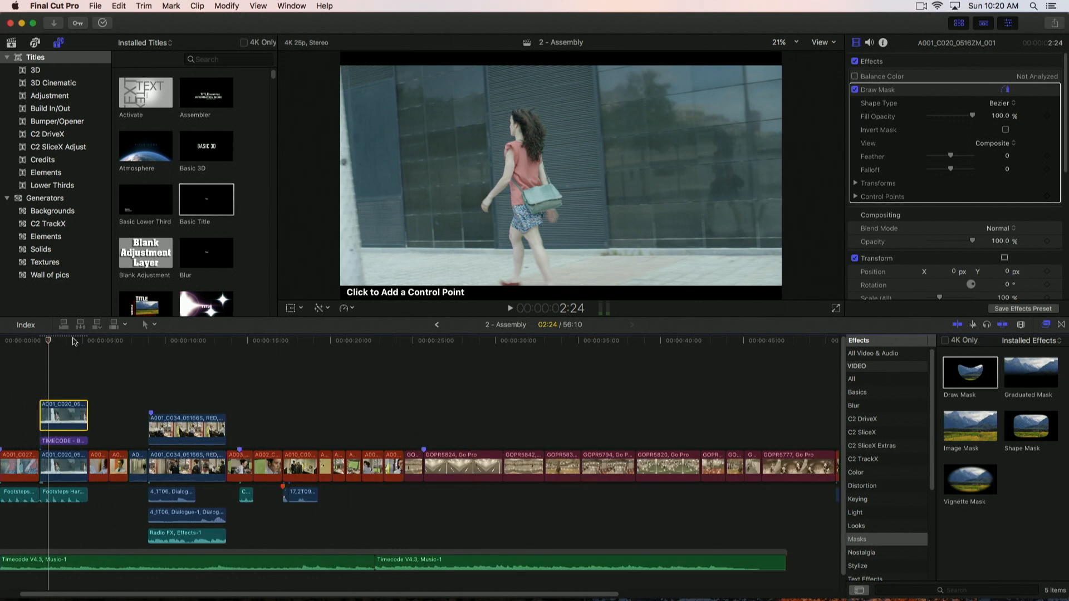
key("super+equal")
key("super+equal")
key("super+equal")
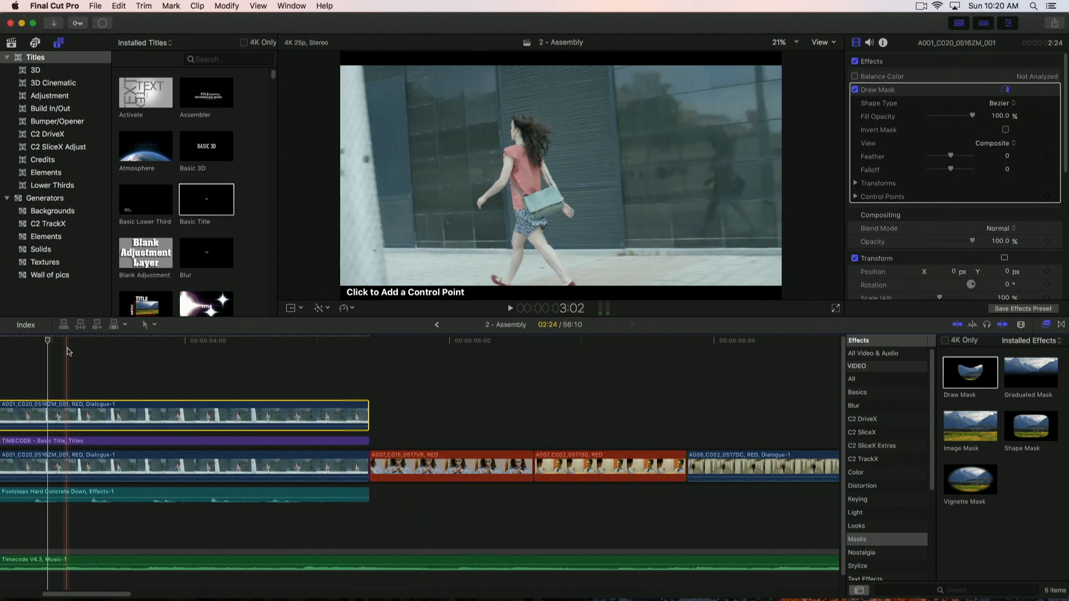
scroll(69, 351, "left", 5)
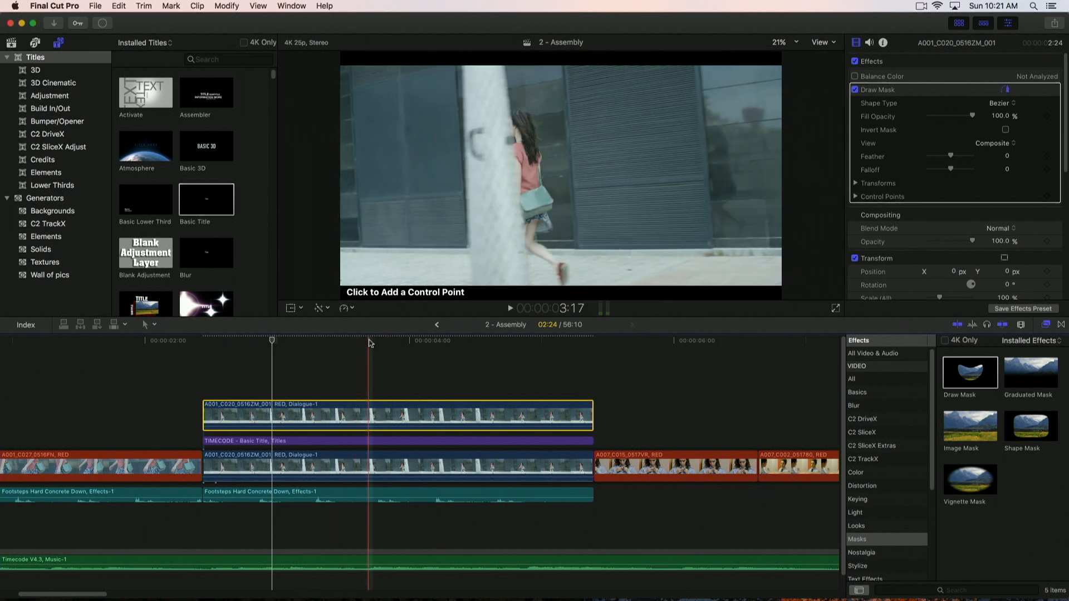
left_click(368, 343)
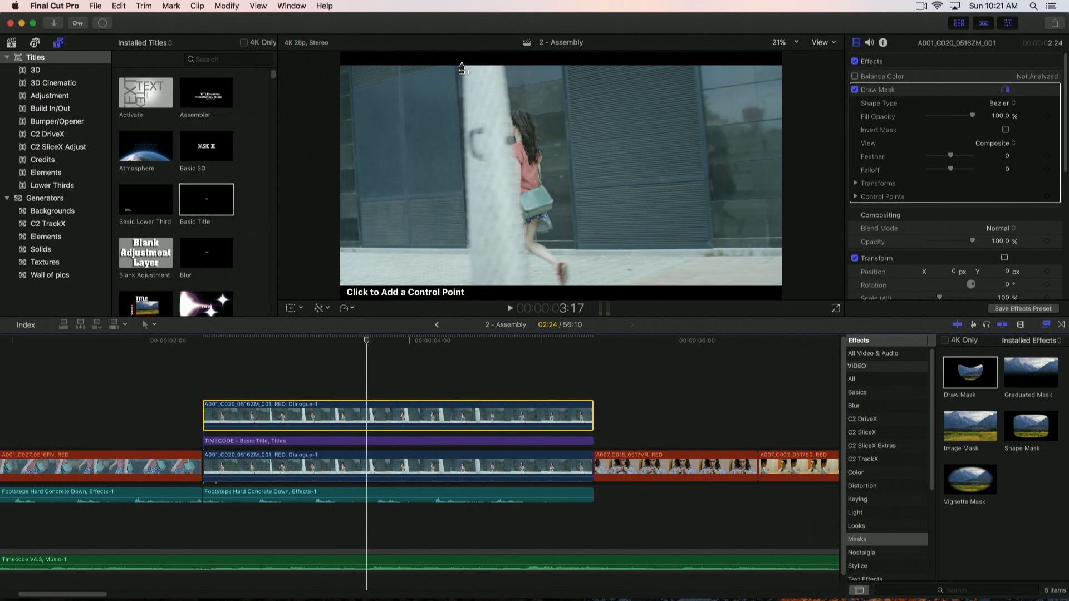
left_click(461, 63)
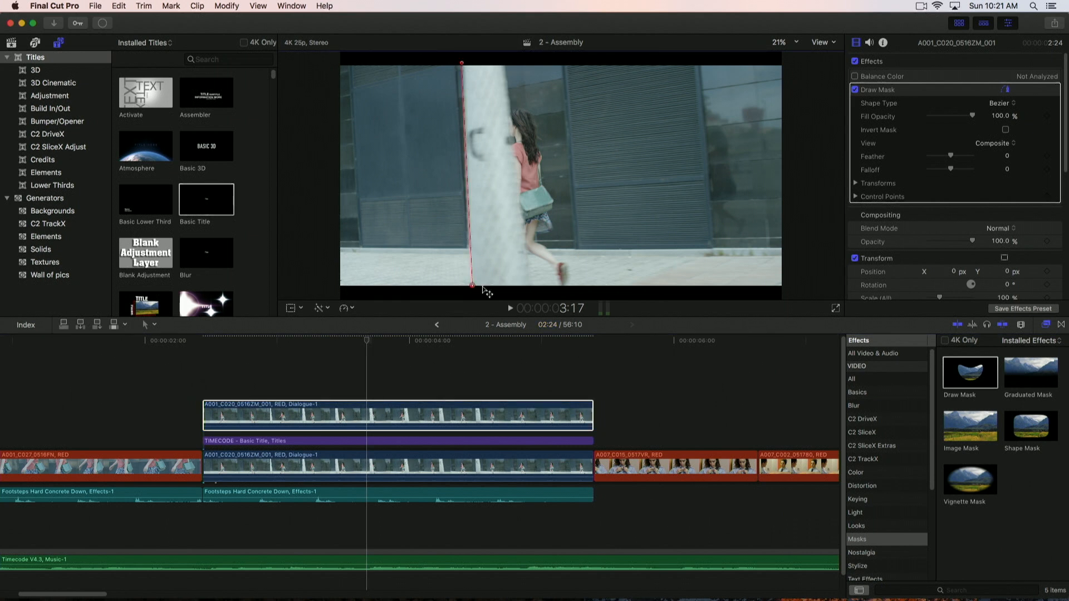
left_click(784, 289)
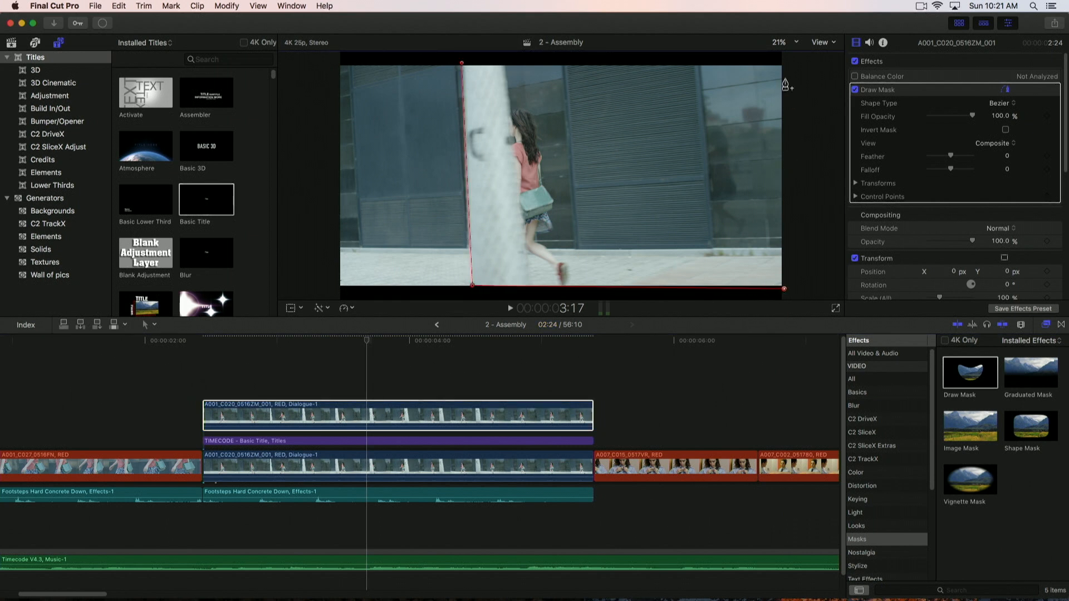
left_click(783, 63)
left_click(461, 64)
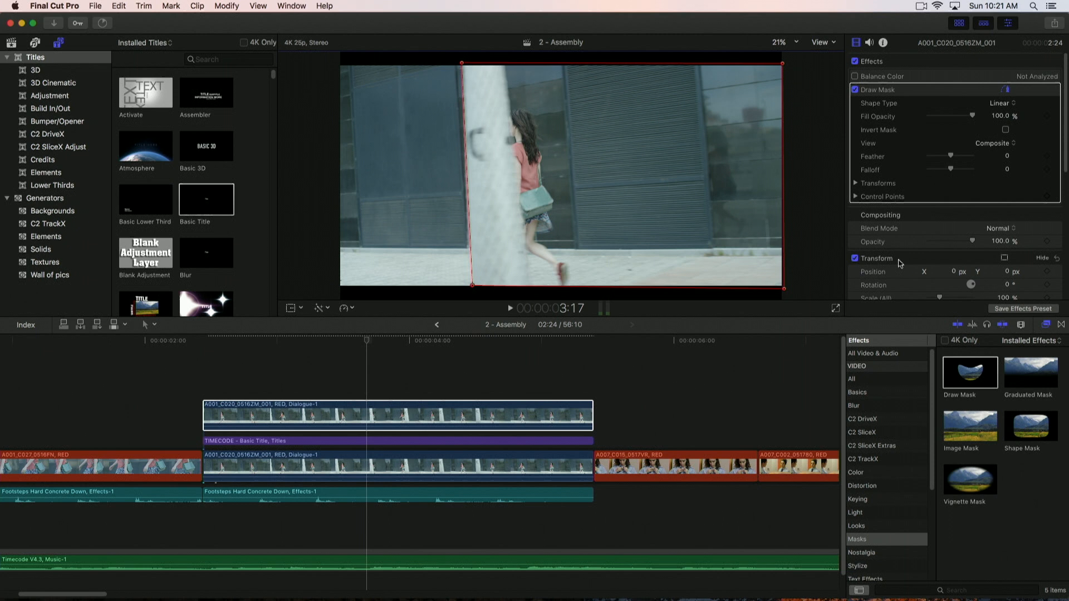
Keyframe the mask's control points so its edge follows the passing pillar across the frame, and play back the title reveal
left_click(544, 325)
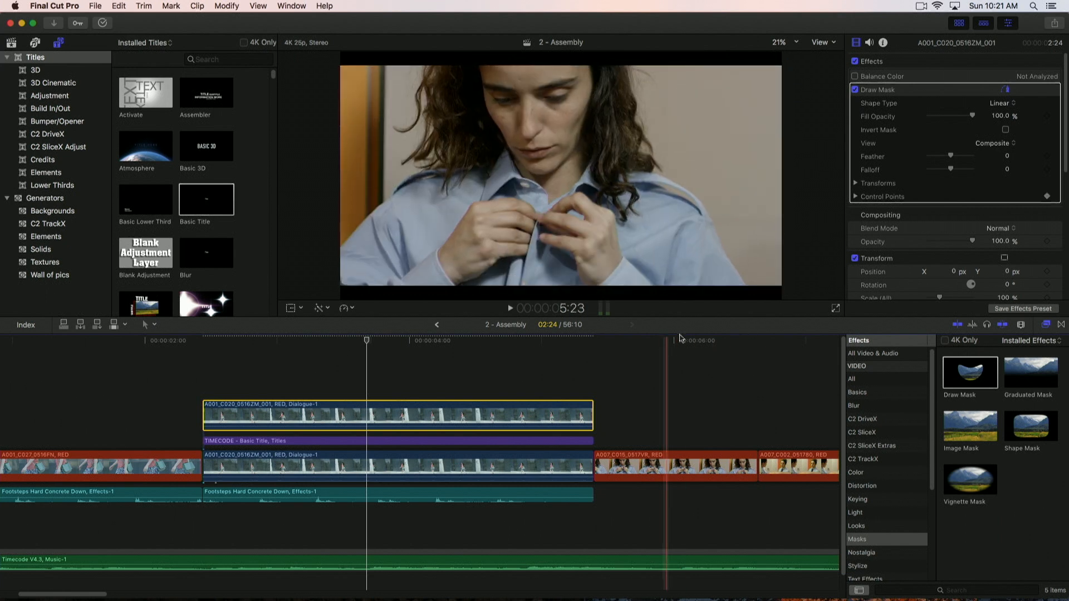
left_click(372, 356)
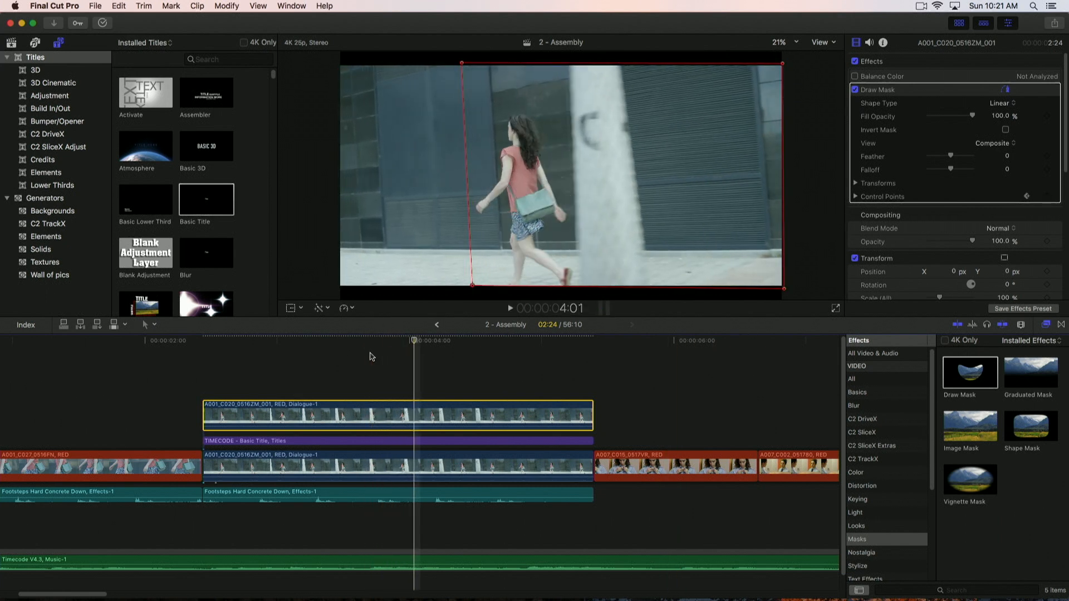
key("Right")
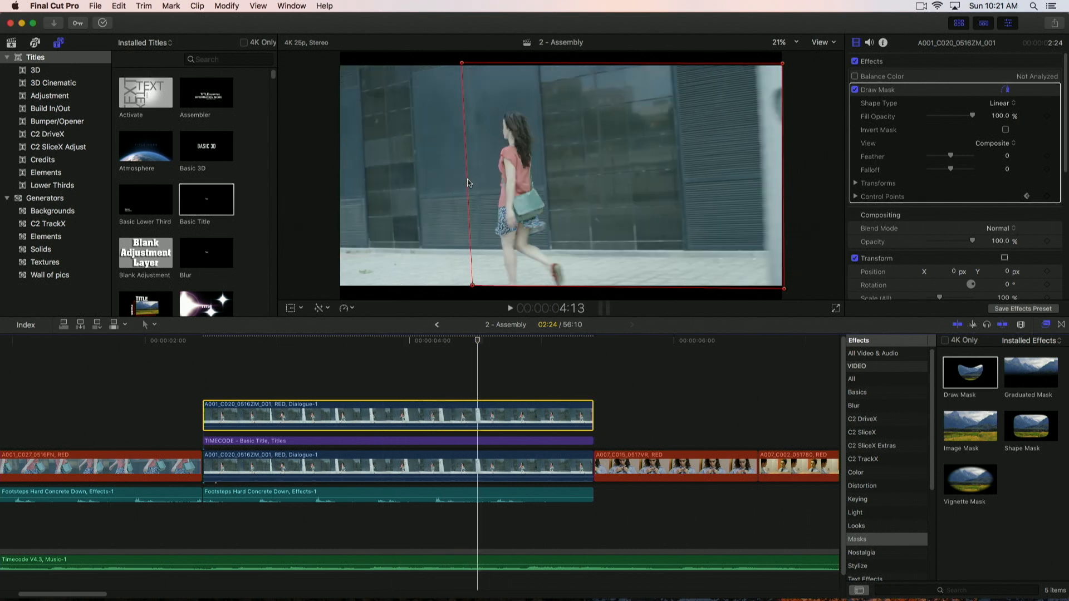
left_click_drag(467, 181, 569, 182)
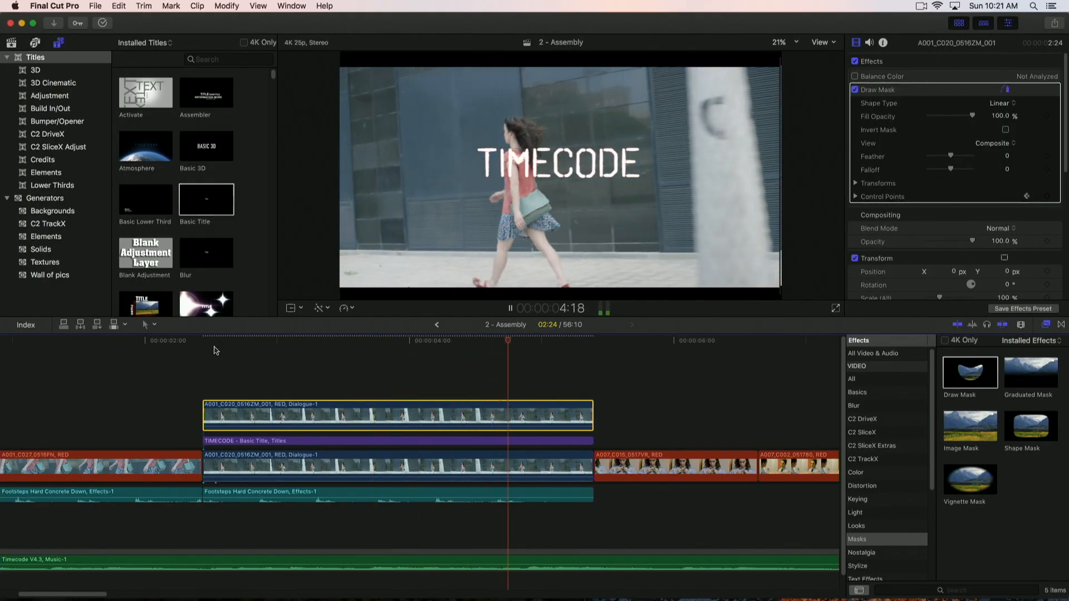
key("space")
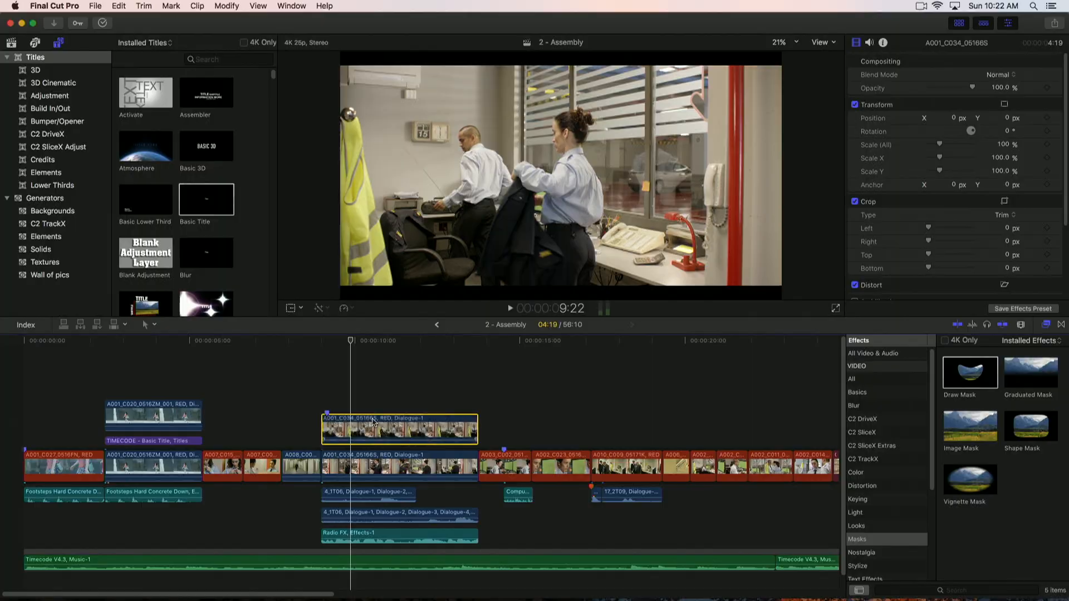
Play the two stacked A001_C034_05166S clips separately by toggling the upper one, and leave the upper clip disabled
left_click(373, 422)
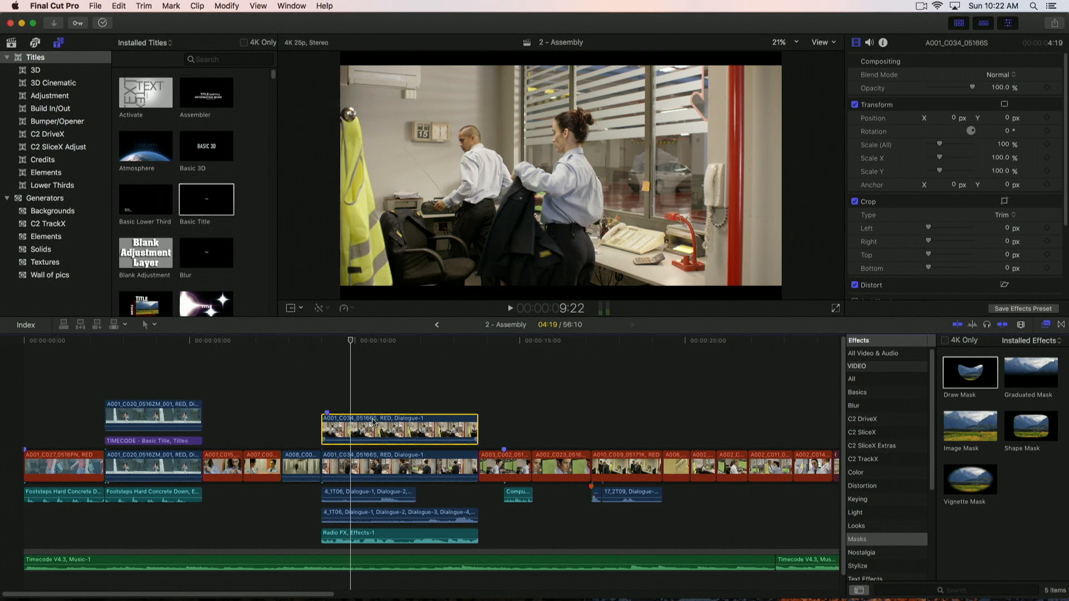
key("v")
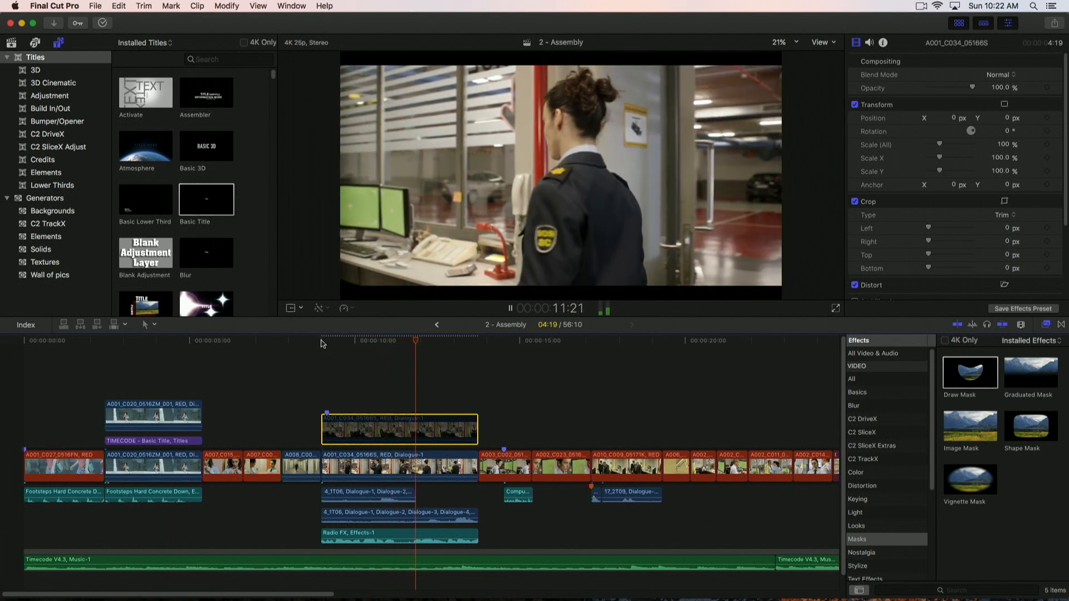
key("space")
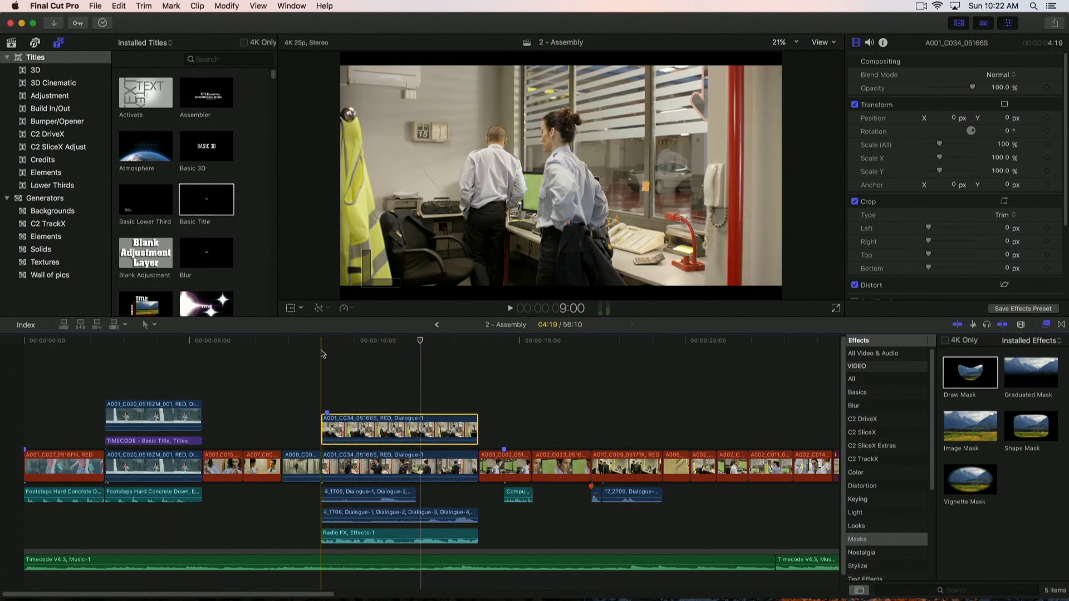
key("space")
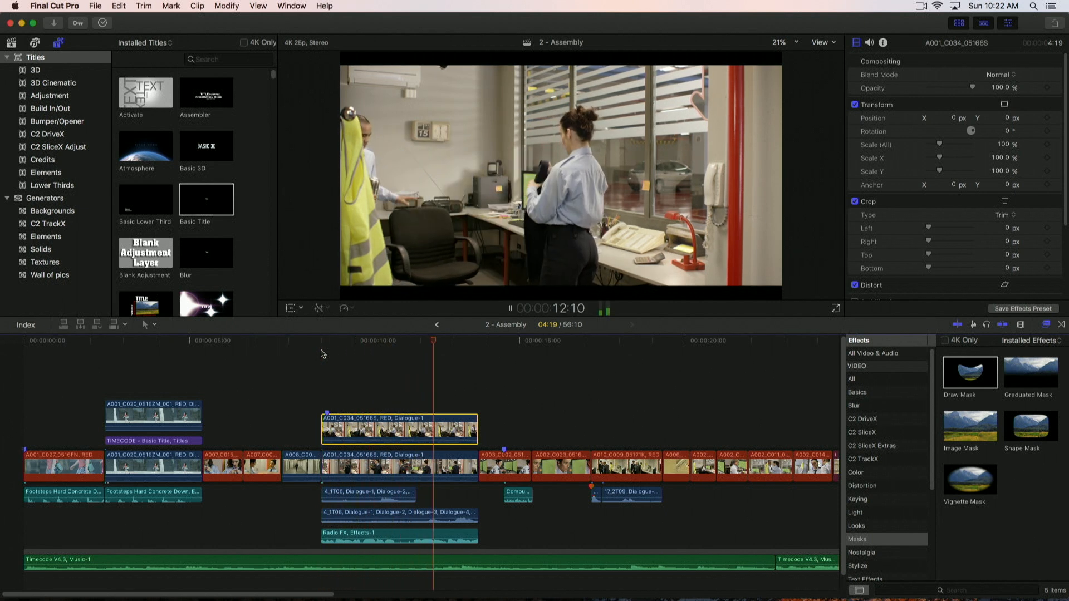
key("space")
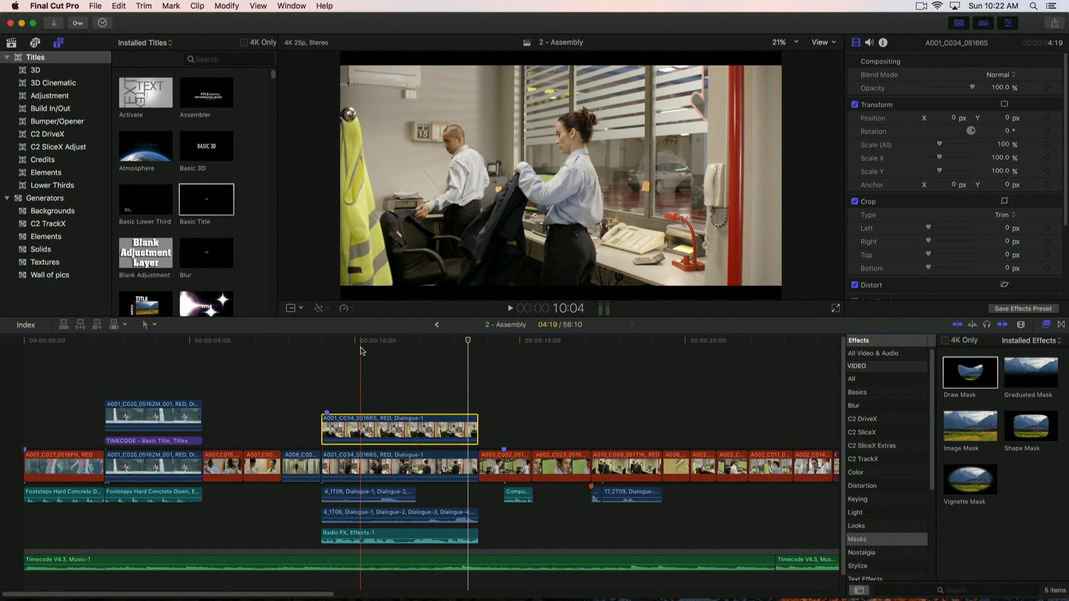
left_click(407, 342)
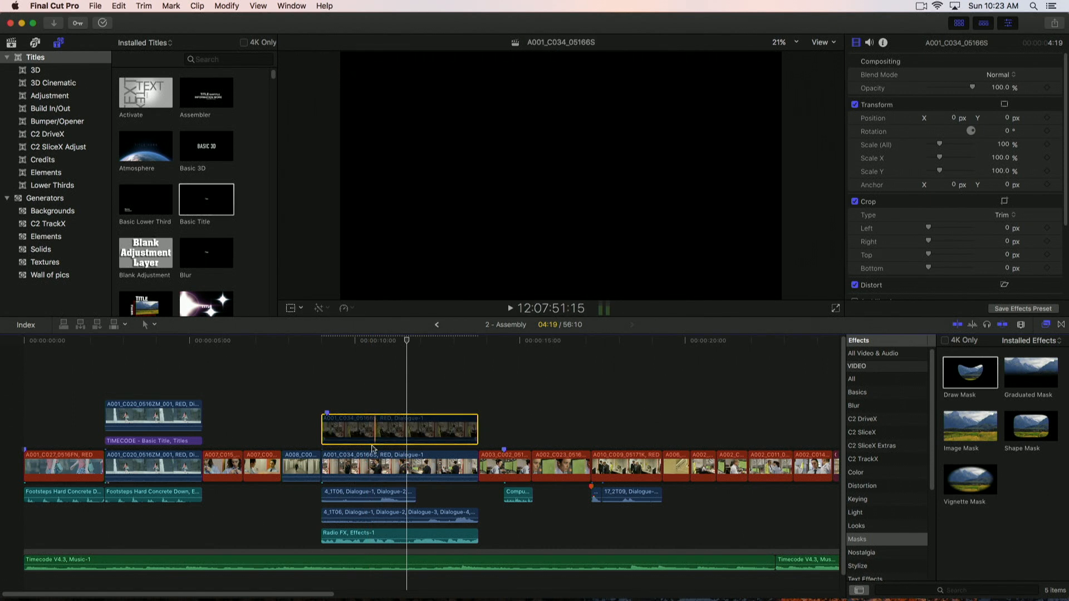
Connect a black Custom solid over the full length of the lower A001_C034_05166S clip, beneath the disabled upper clip
left_click(372, 460)
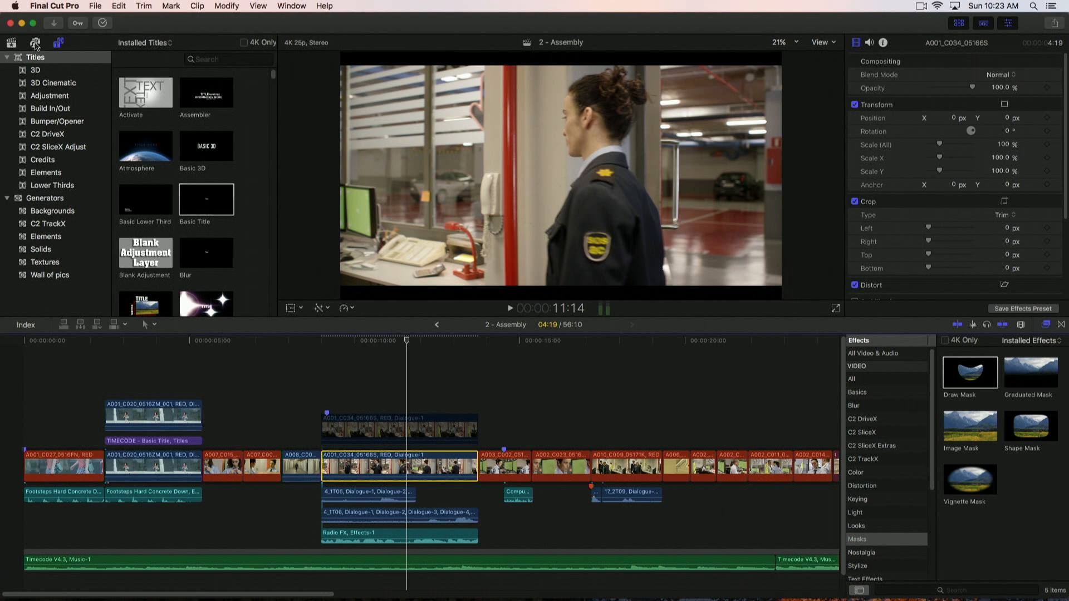
left_click(39, 249)
left_click(147, 96)
left_click(361, 469)
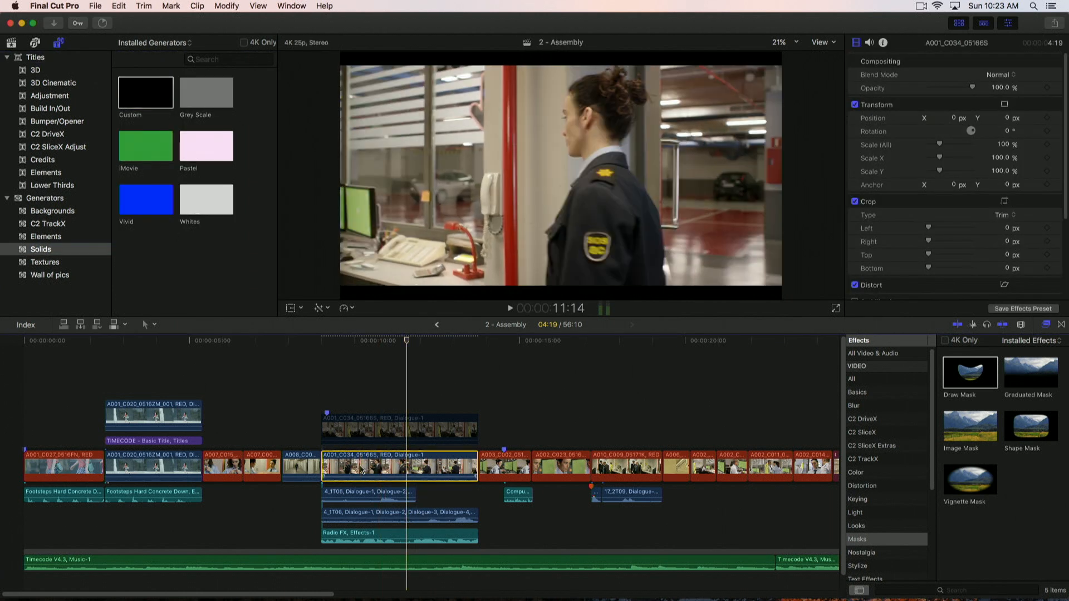
key("x")
left_click(144, 92)
key("q")
left_click_drag(399, 395, 397, 428)
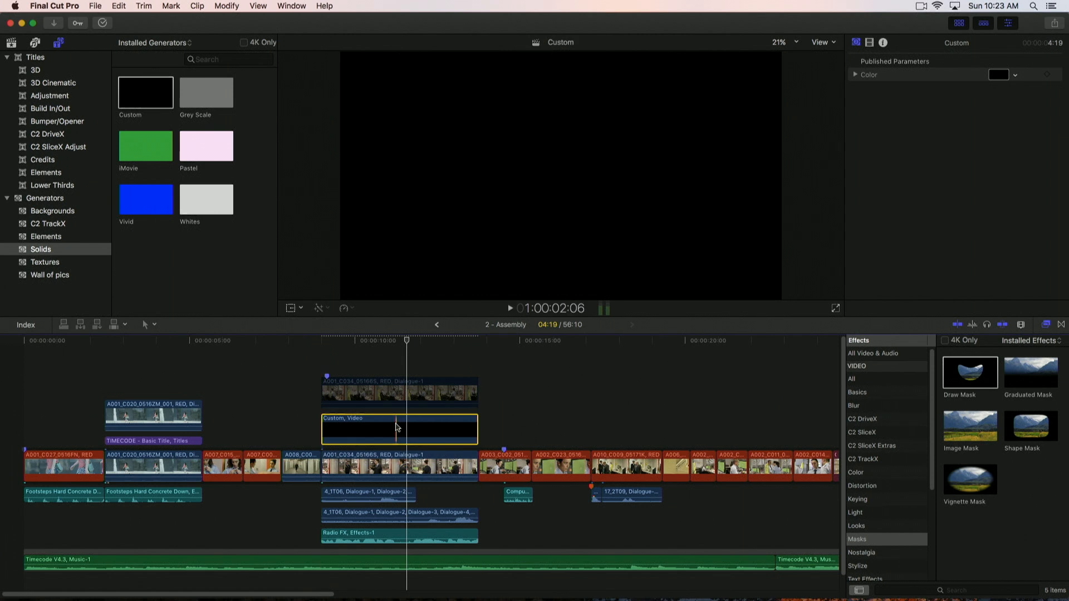
Trim the right side of the black Custom solid so it covers only the left half of the frame
left_click(391, 342)
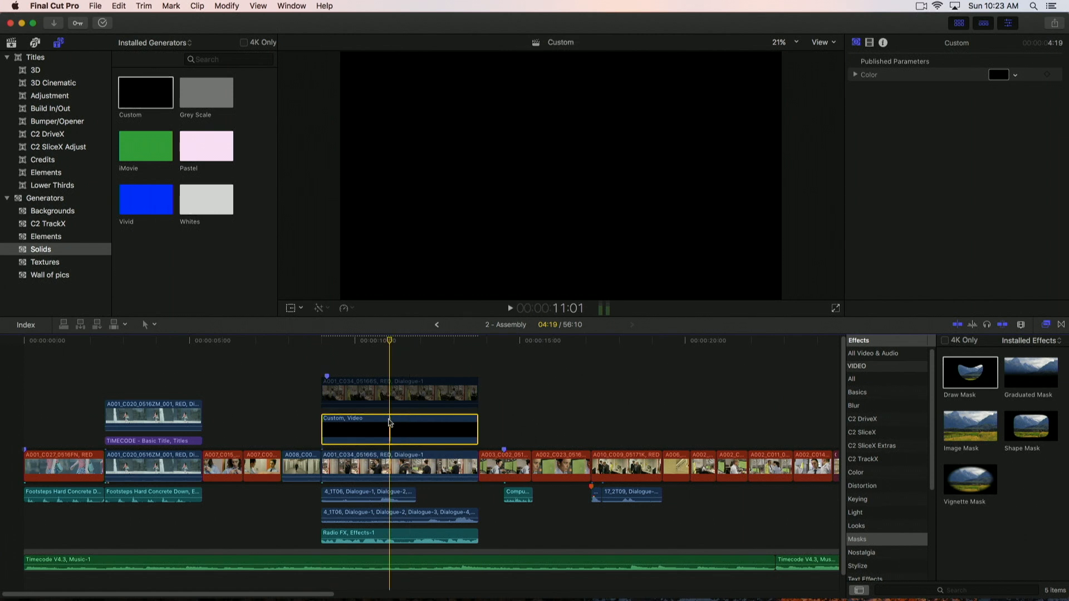
left_click(870, 43)
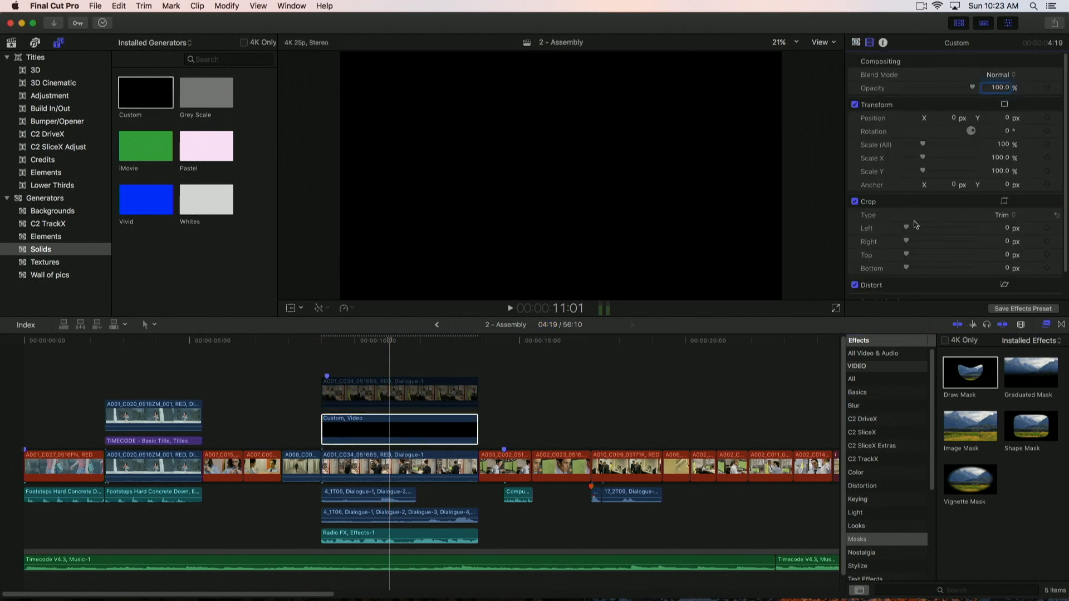
left_click_drag(907, 242, 964, 240)
Keyframe the lower A001_C034_05166S clip's horizontal position from 0 px at 11:02 to 831 px at 12:12
left_click(354, 467)
left_click_drag(357, 357, 391, 361)
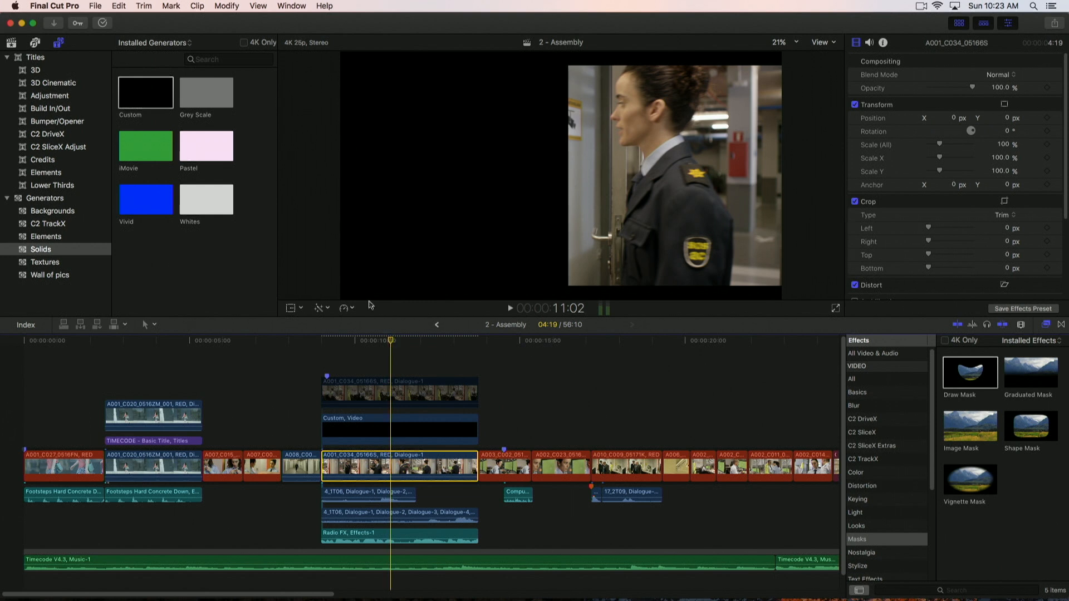
left_click(291, 309)
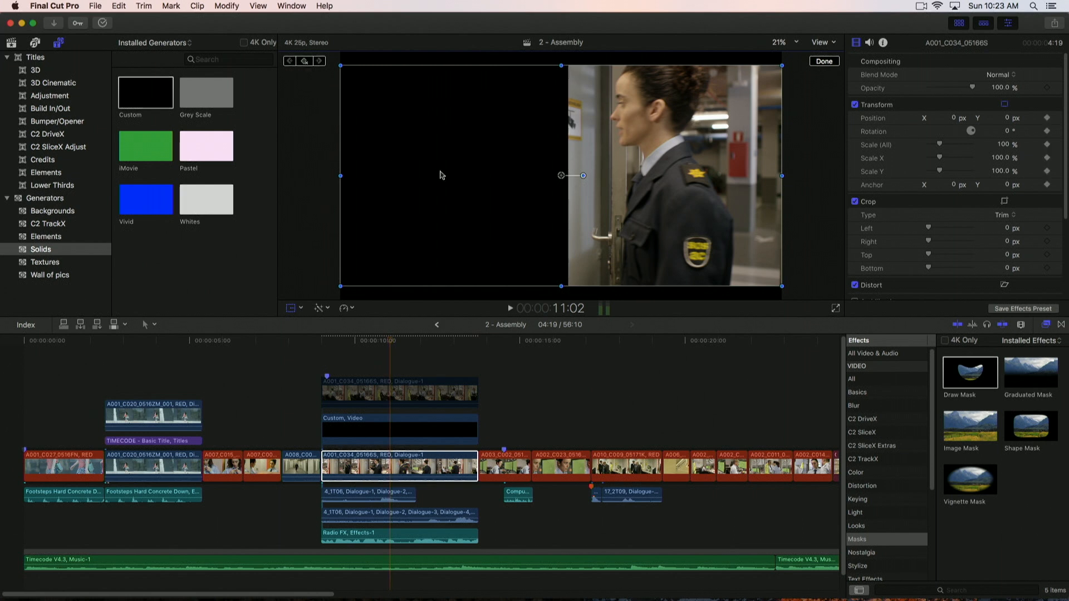
left_click_drag(397, 345, 437, 345)
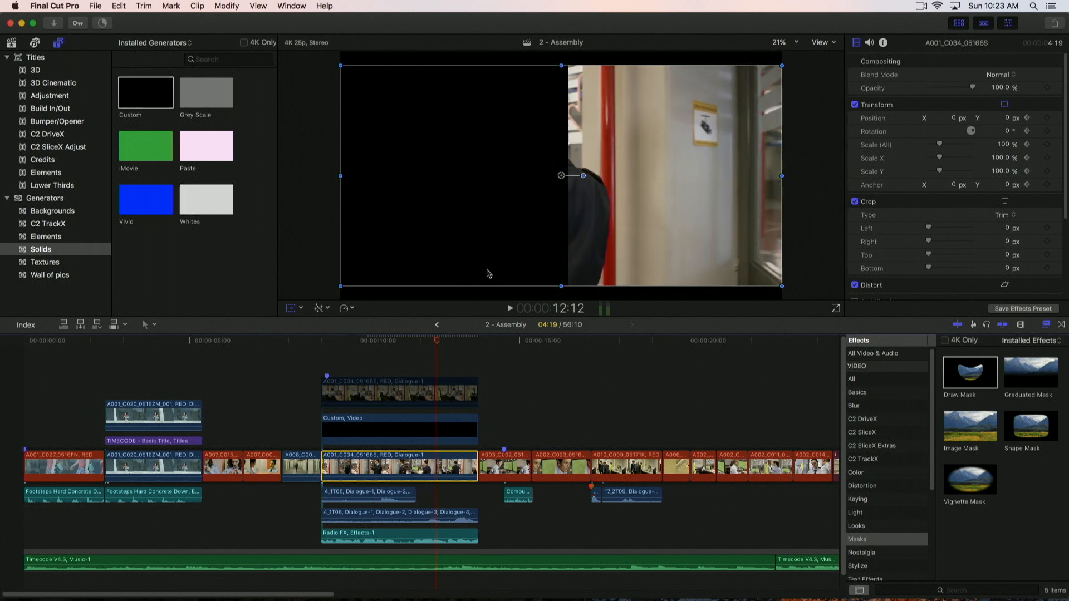
left_click_drag(564, 177, 657, 176)
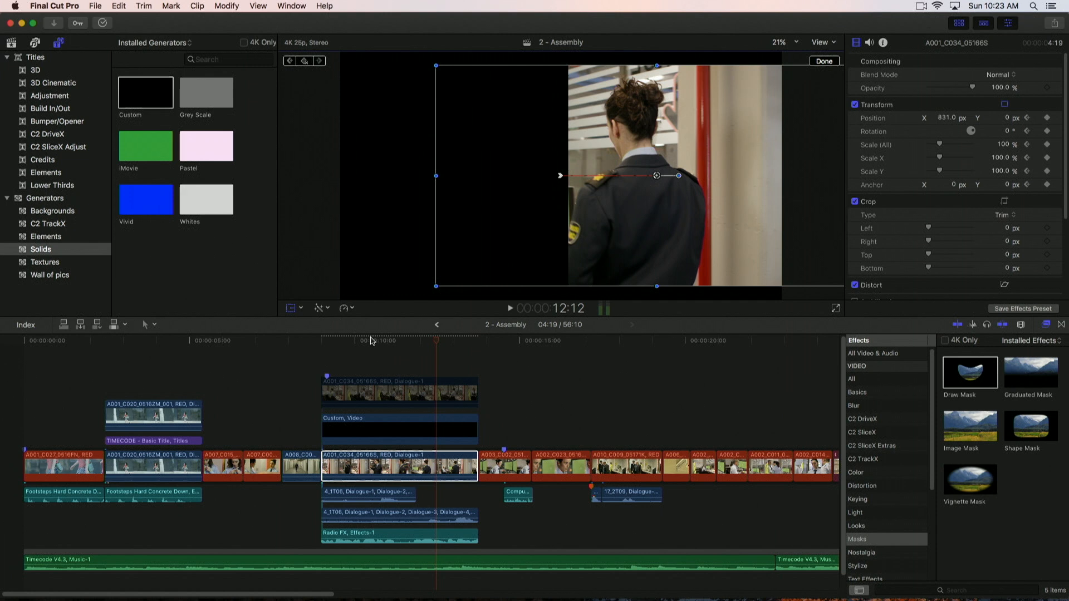
left_click(372, 340)
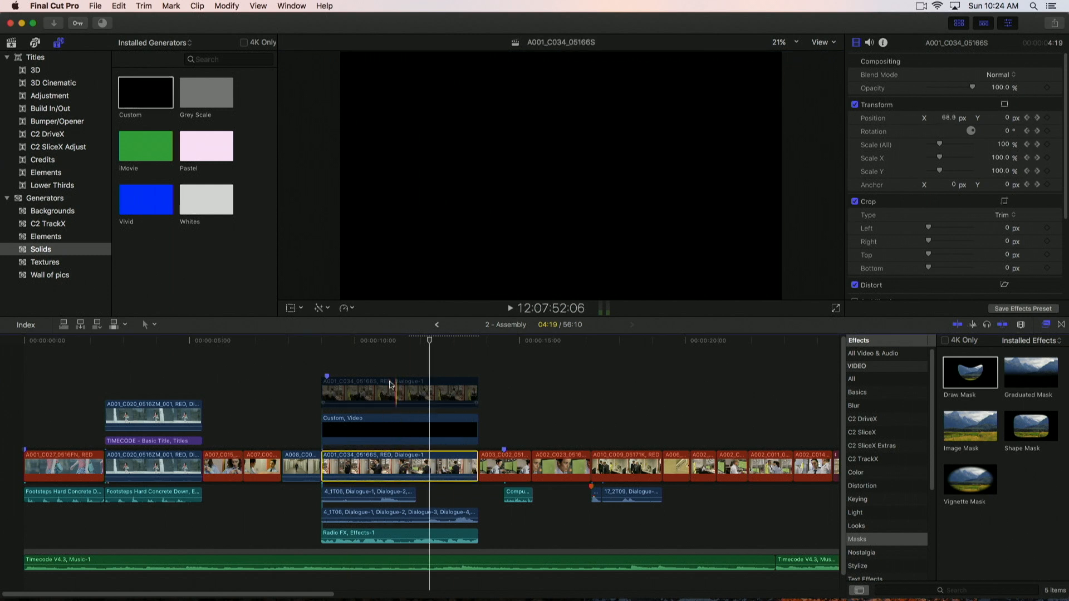
Enable the upper A001_C034_05166S clip and connect another black Custom solid above it over its full length
left_click(399, 391)
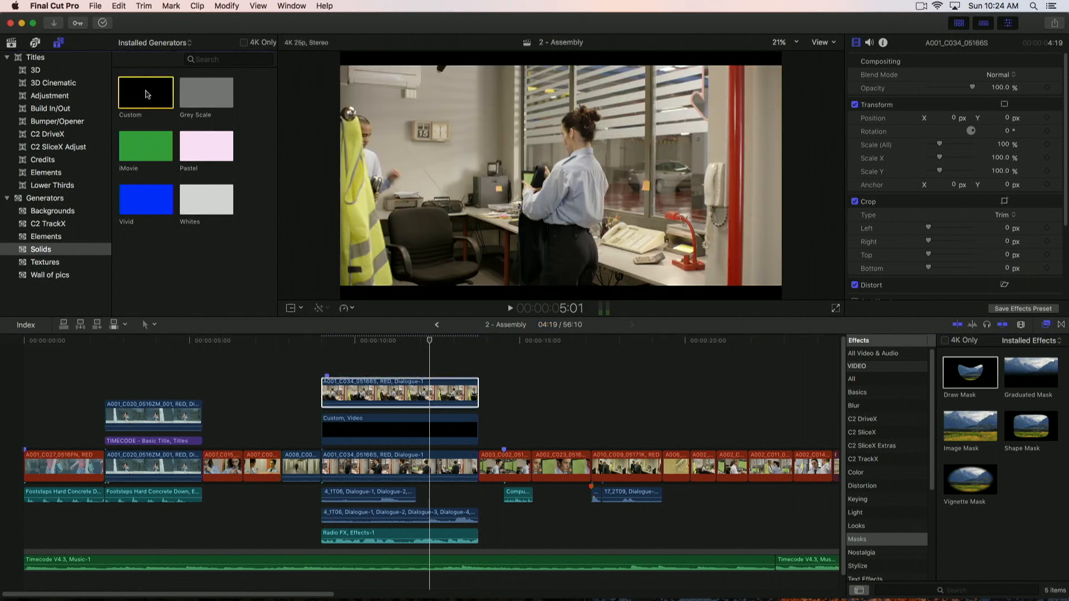
key("q")
scroll(588, 401, "up", 2)
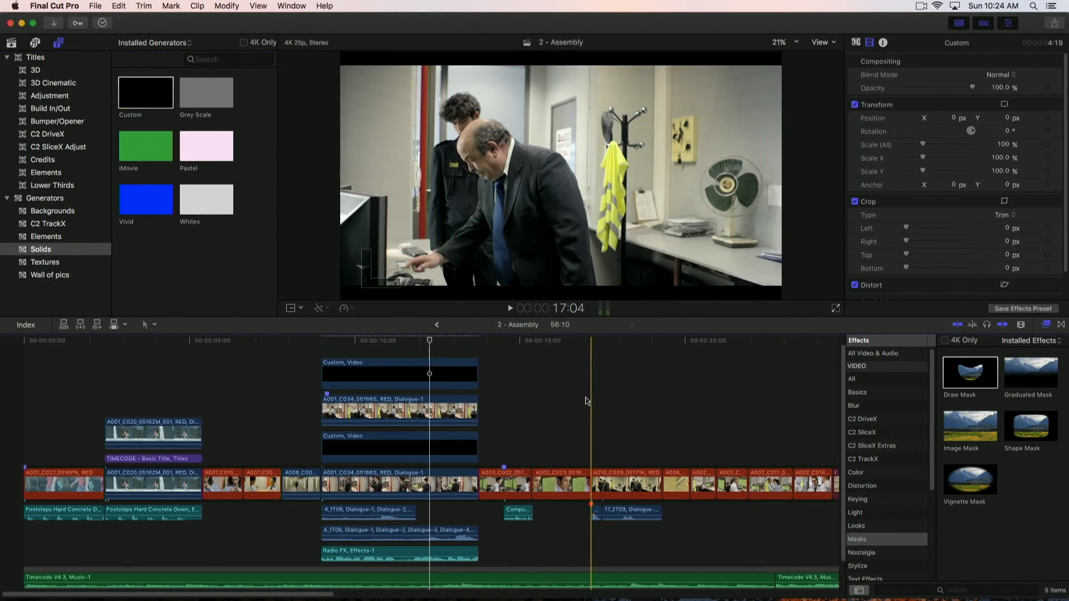
Trim the topmost Custom solid by 1851 px from the left so it covers only the right half of the frame
left_click(408, 338)
left_click(380, 382)
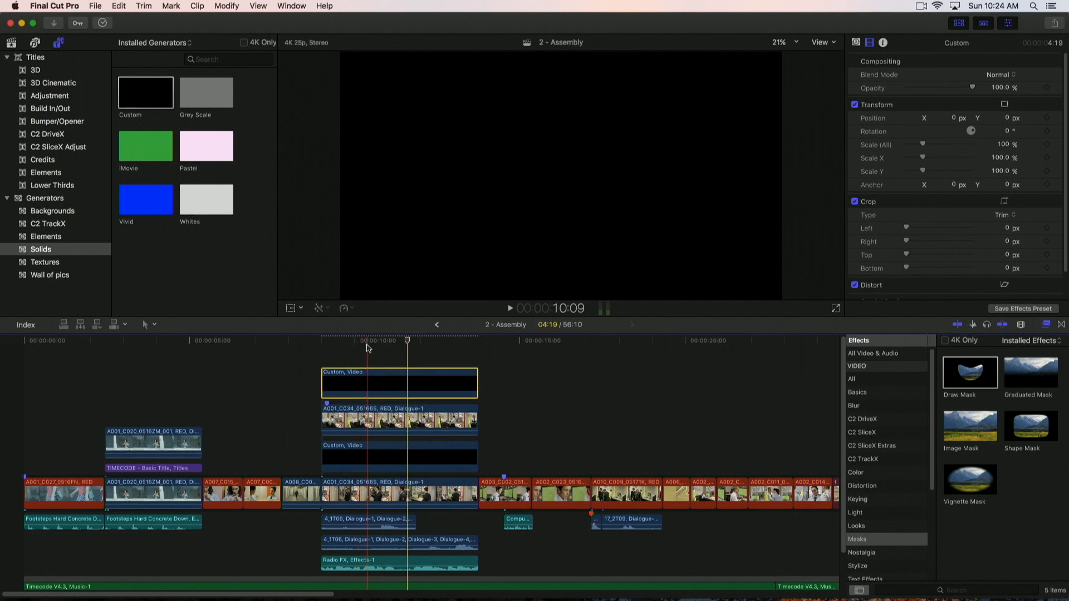
left_click_drag(908, 229, 964, 232)
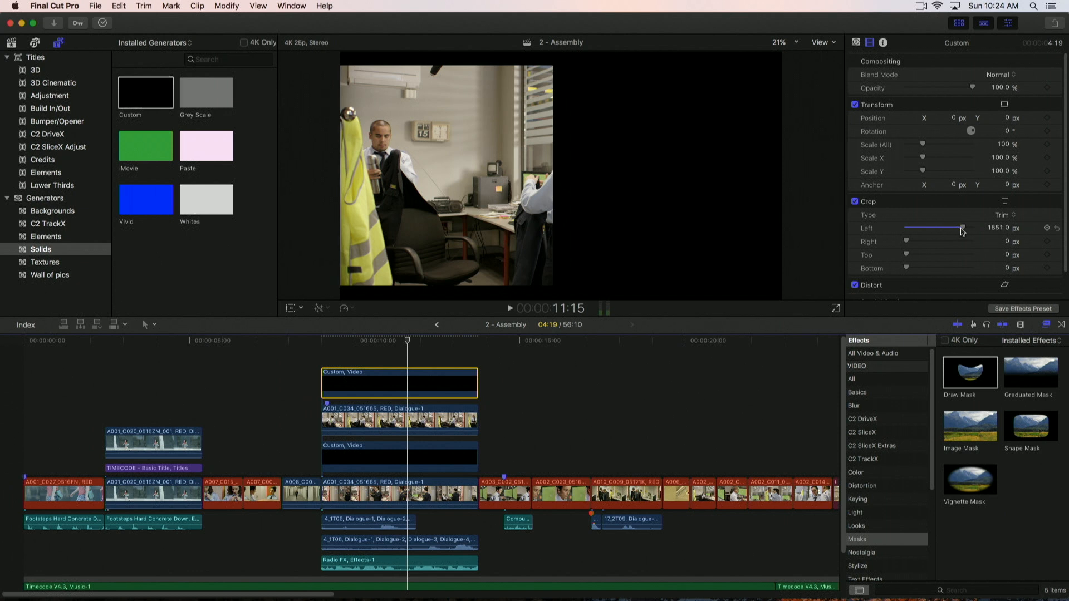
Scale the upper A001_C034_05166S clip to 164% and set its horizontal position to 757.8 px to frame the man
left_click(390, 420)
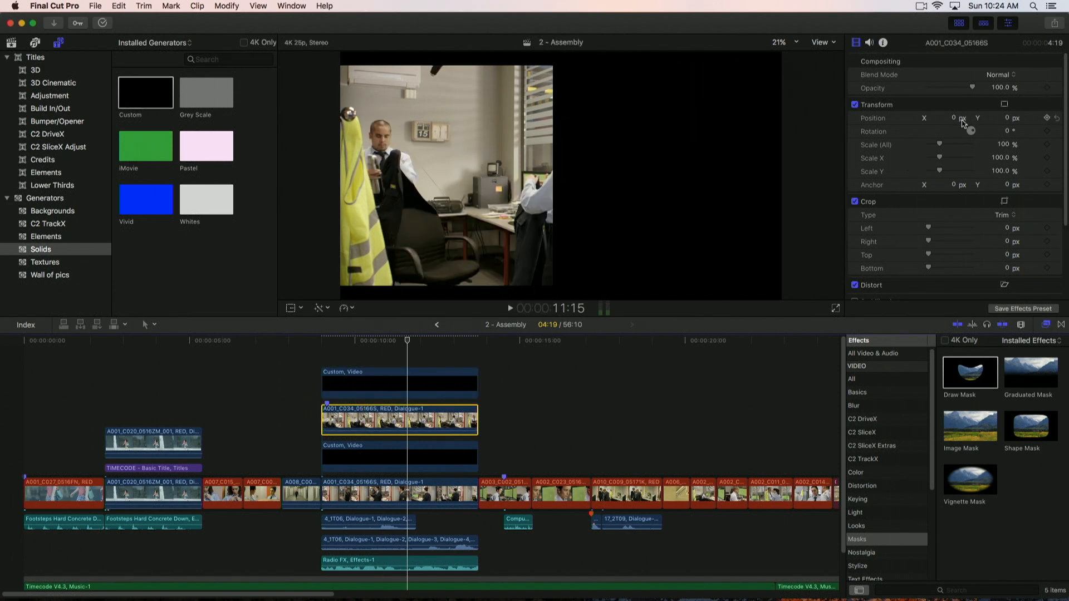
left_click_drag(943, 147, 880, 93)
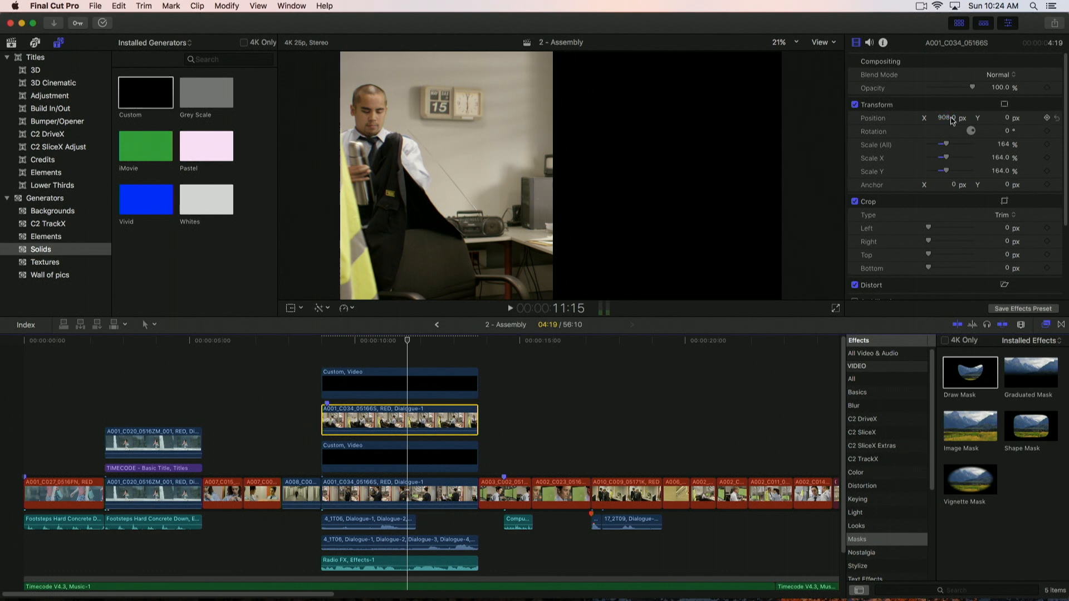
left_click_drag(941, 120, 963, 118)
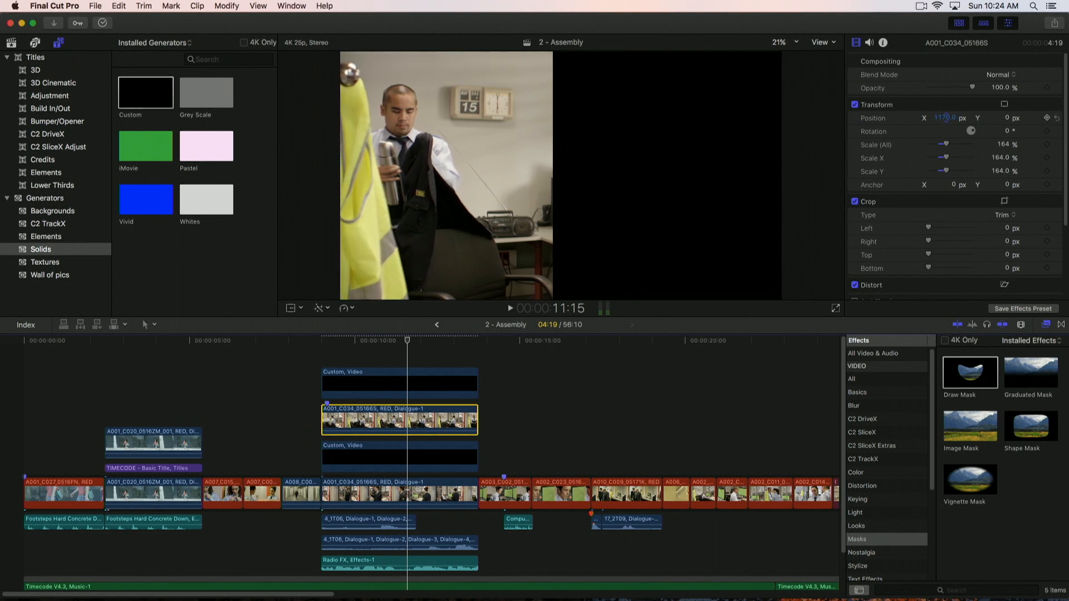
left_click_drag(417, 339, 336, 359)
left_click_drag(949, 121, 945, 118)
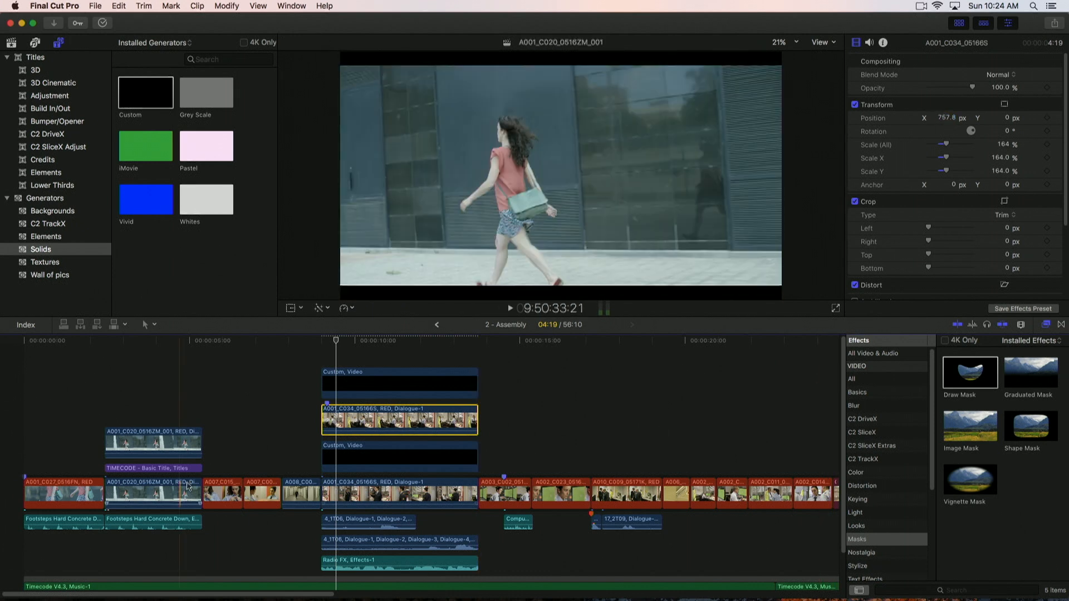
Keyframe the upper clip's position at 11:06 and, shifted further right, at 12:12, and play back the move
left_click(357, 343)
left_click_drag(359, 346, 397, 349)
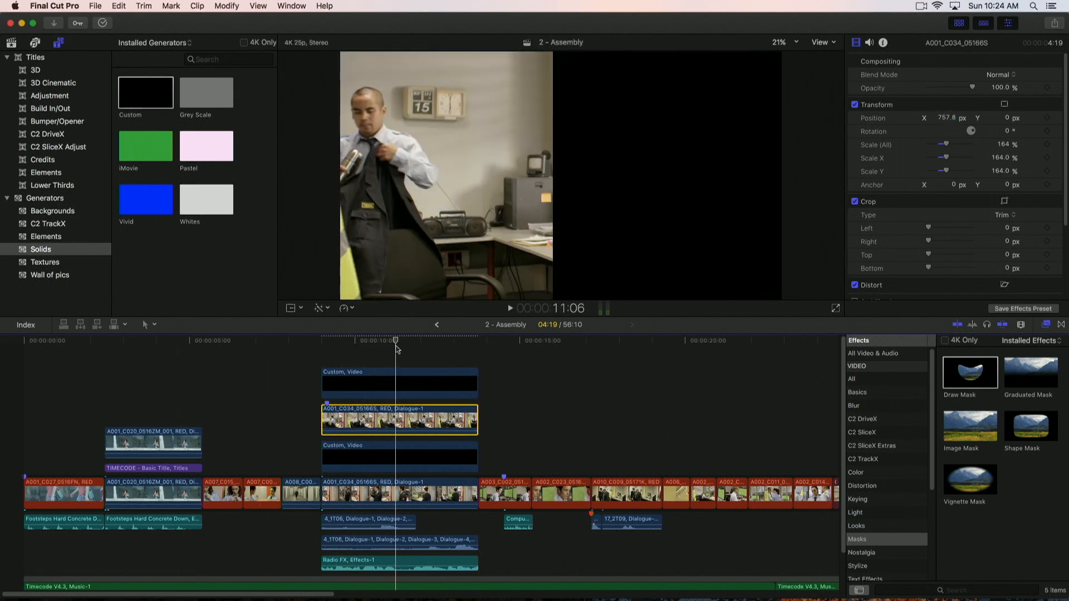
left_click(298, 309)
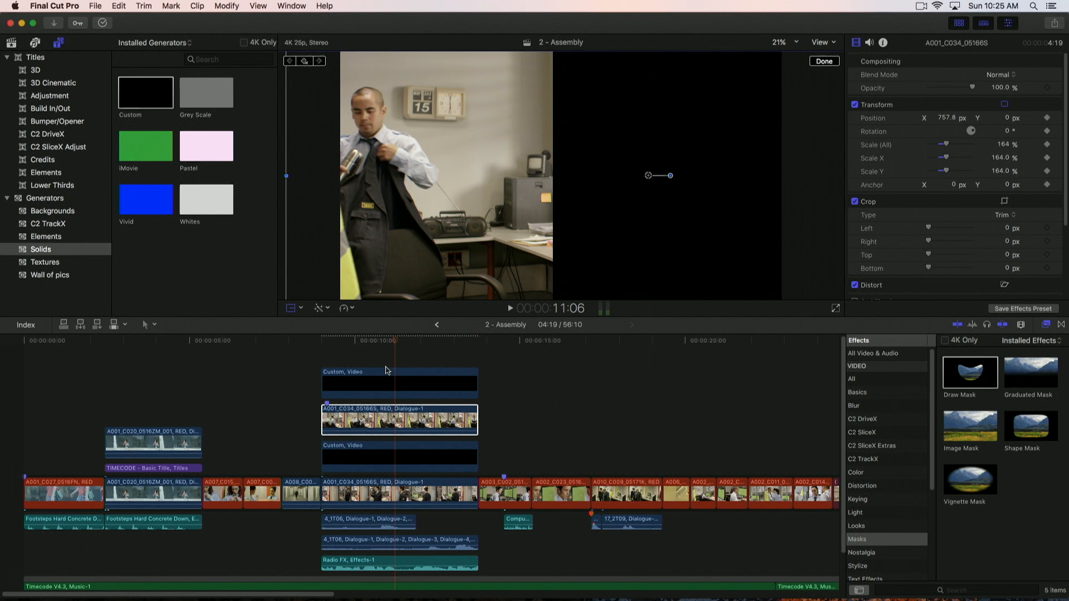
left_click_drag(394, 341, 439, 343)
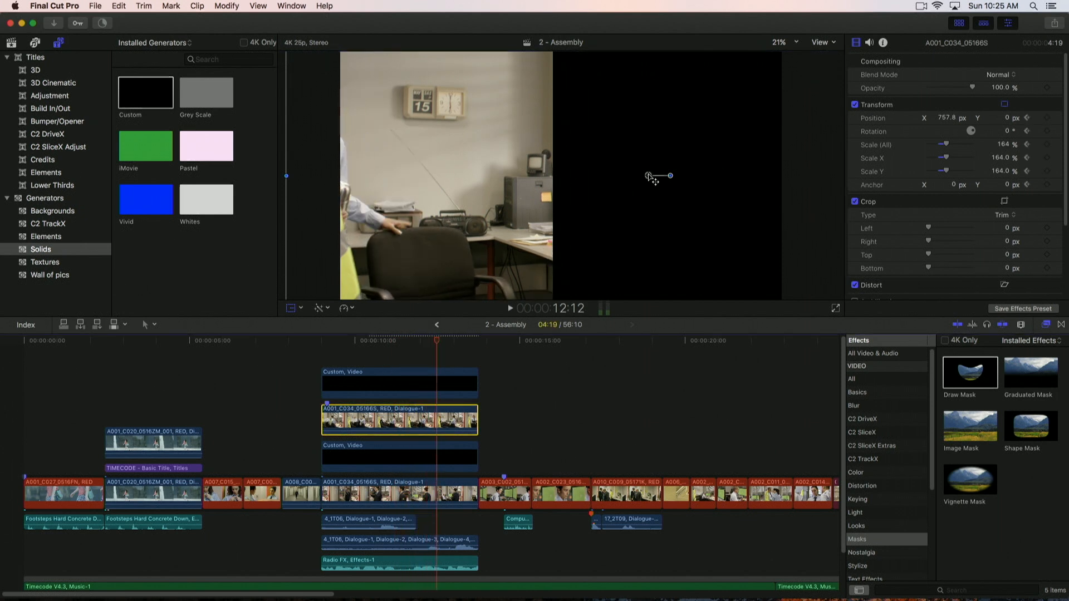
left_click_drag(651, 177, 698, 176)
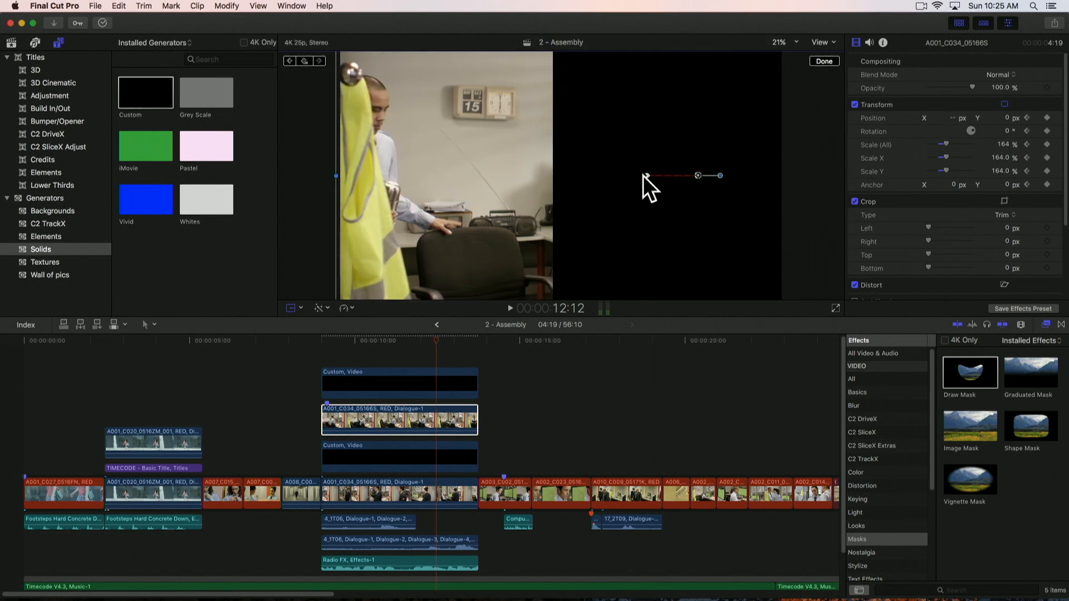
left_click(349, 341)
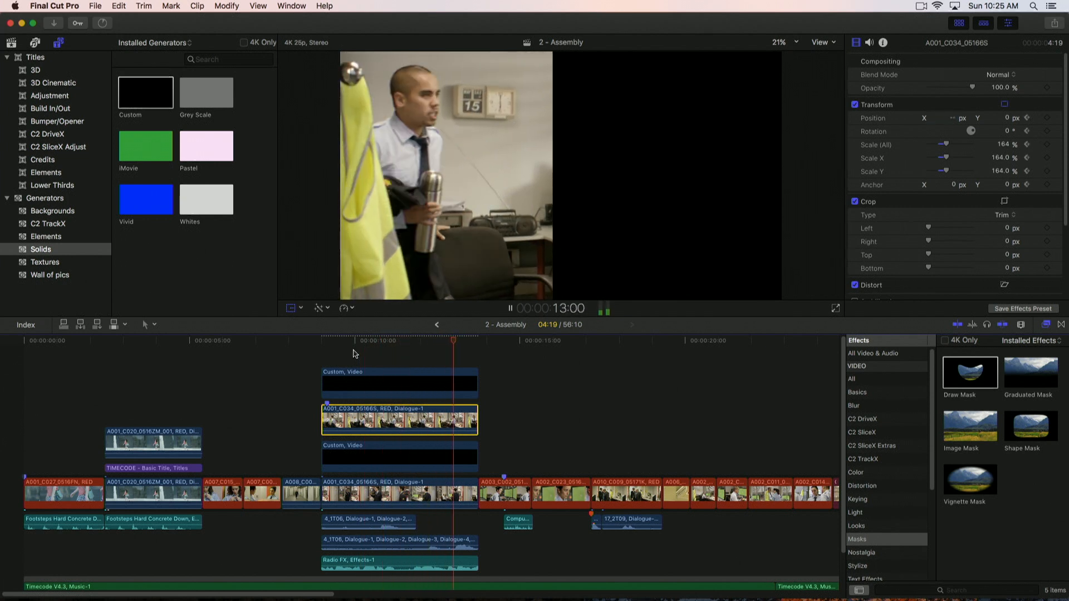
key("space")
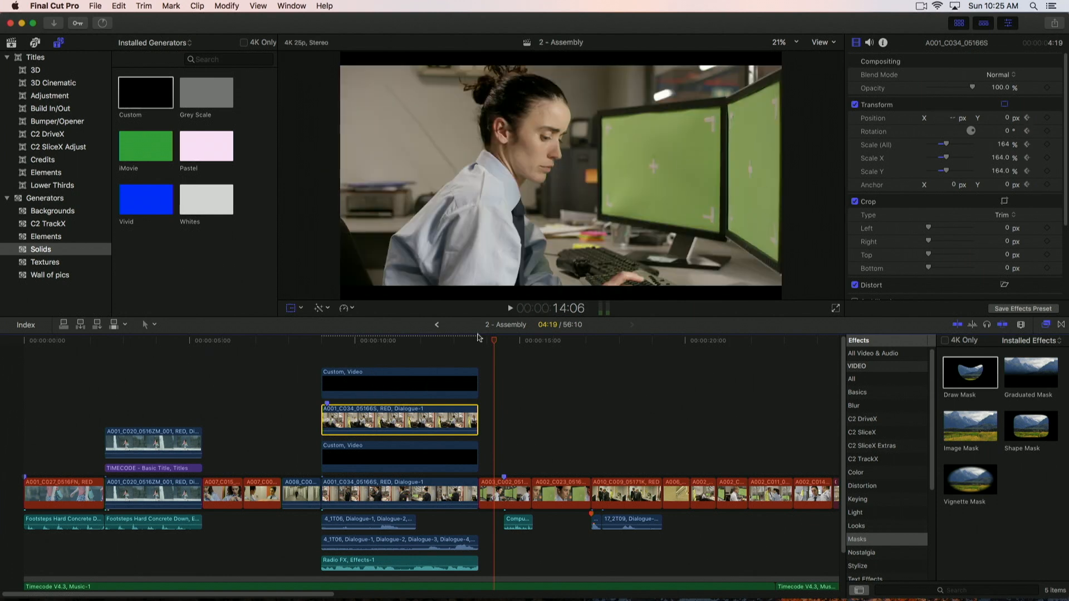
left_click(378, 342)
left_click(824, 61)
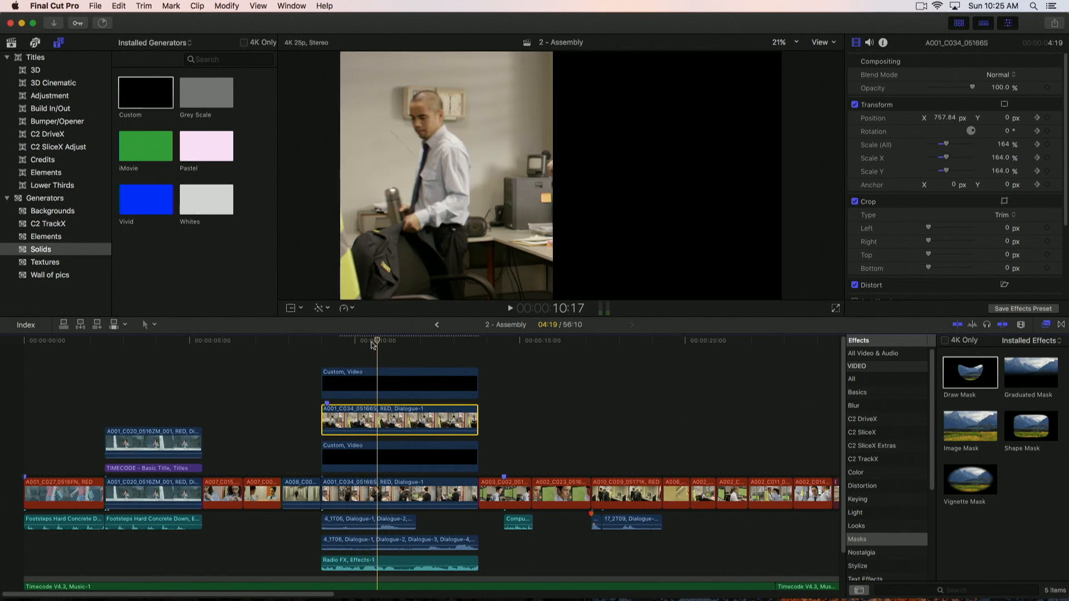
Combine the topmost solid and the upper clip into a compound clip named LHS, and trim its right side by 1894 px
left_click(373, 382)
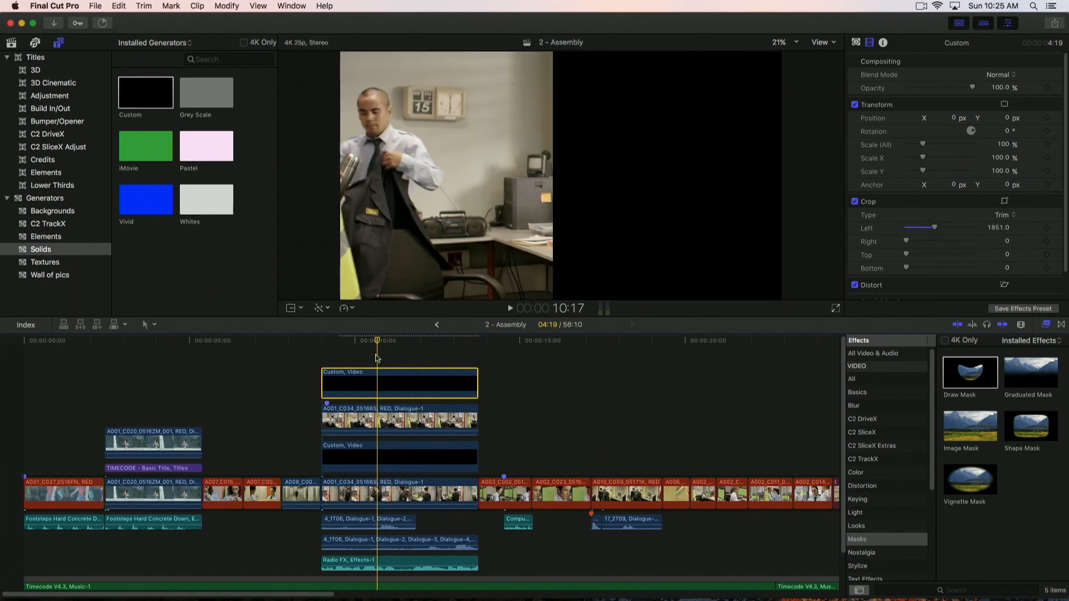
left_click(390, 420, "super")
right_click(390, 388)
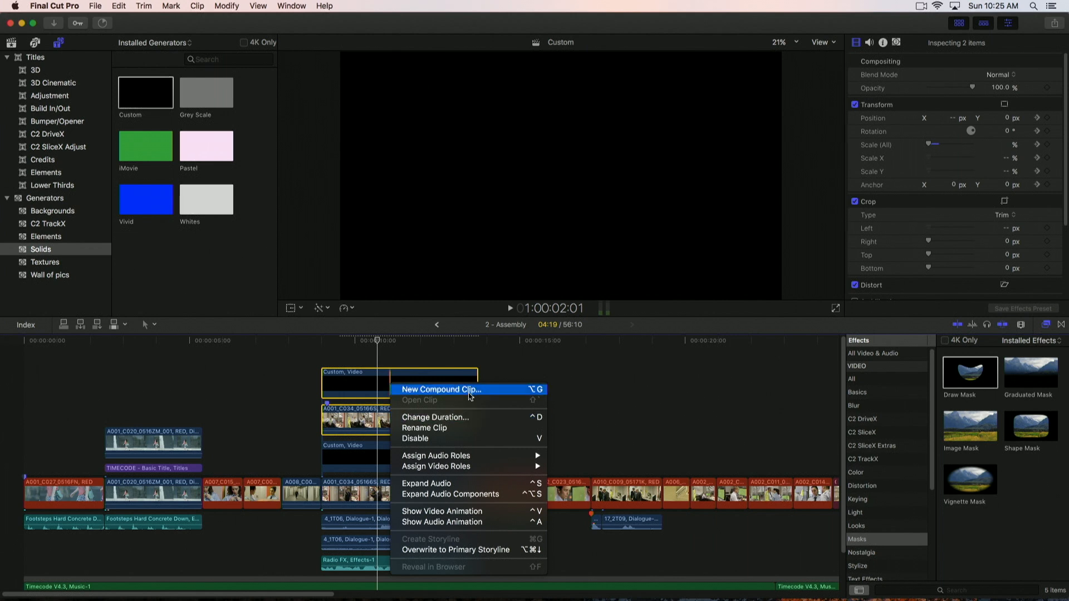
left_click(441, 389)
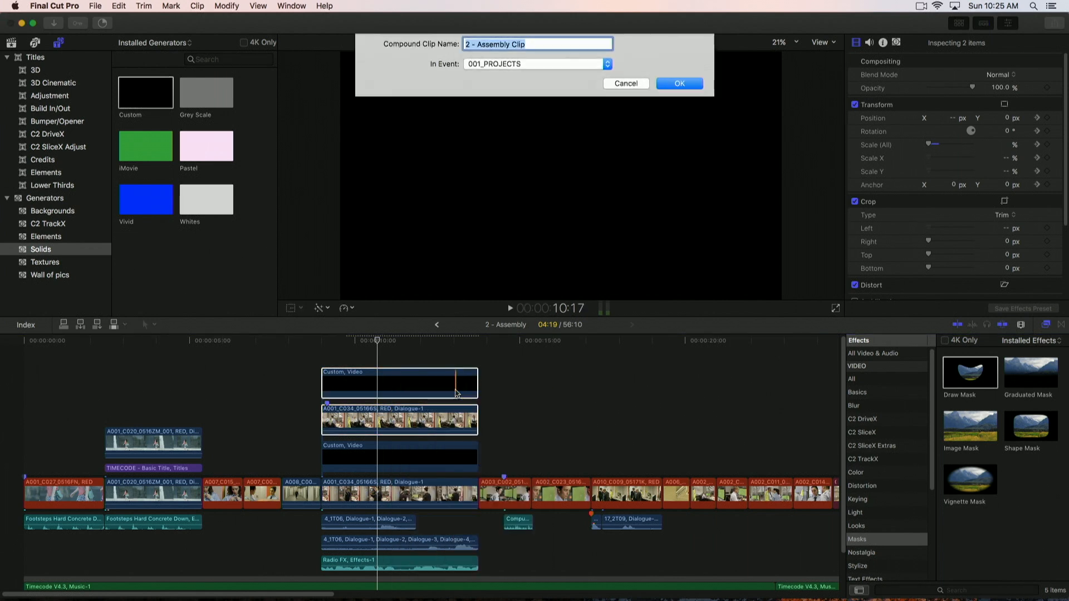
type("LHS")
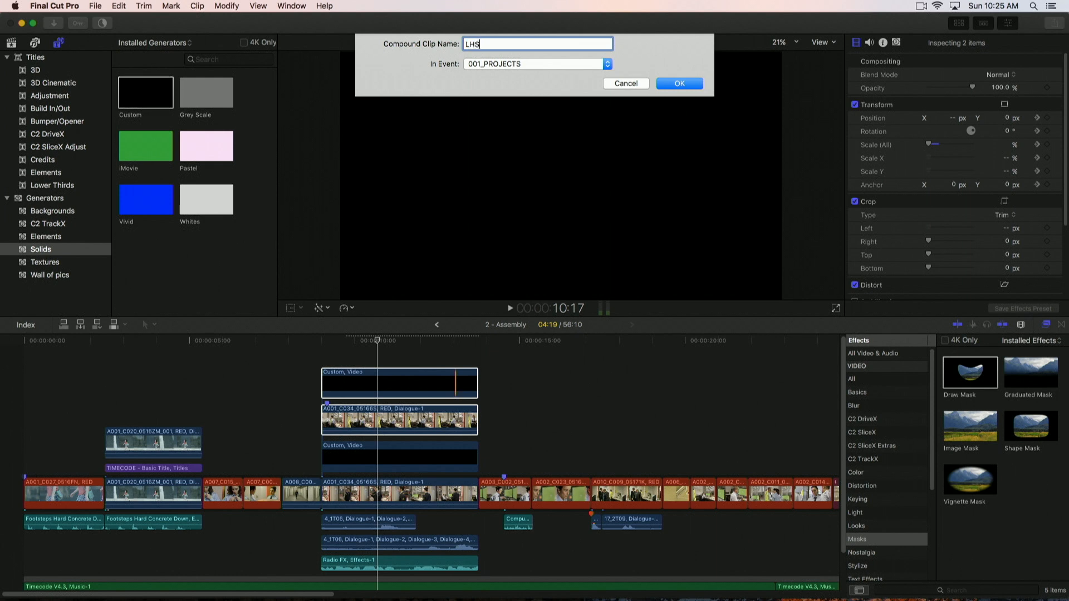
key("Return")
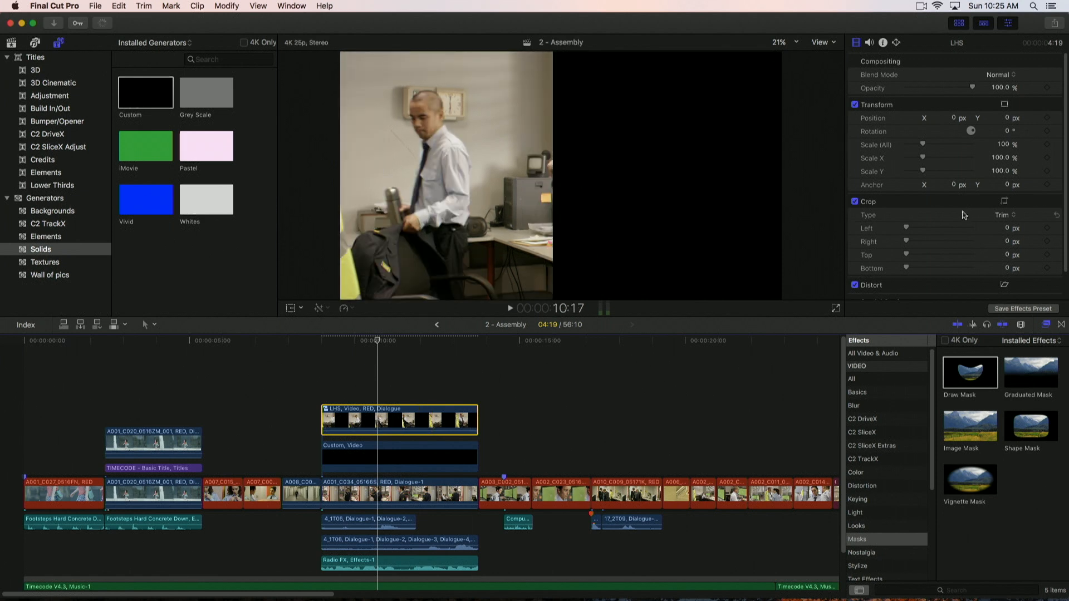
left_click_drag(925, 243, 969, 240)
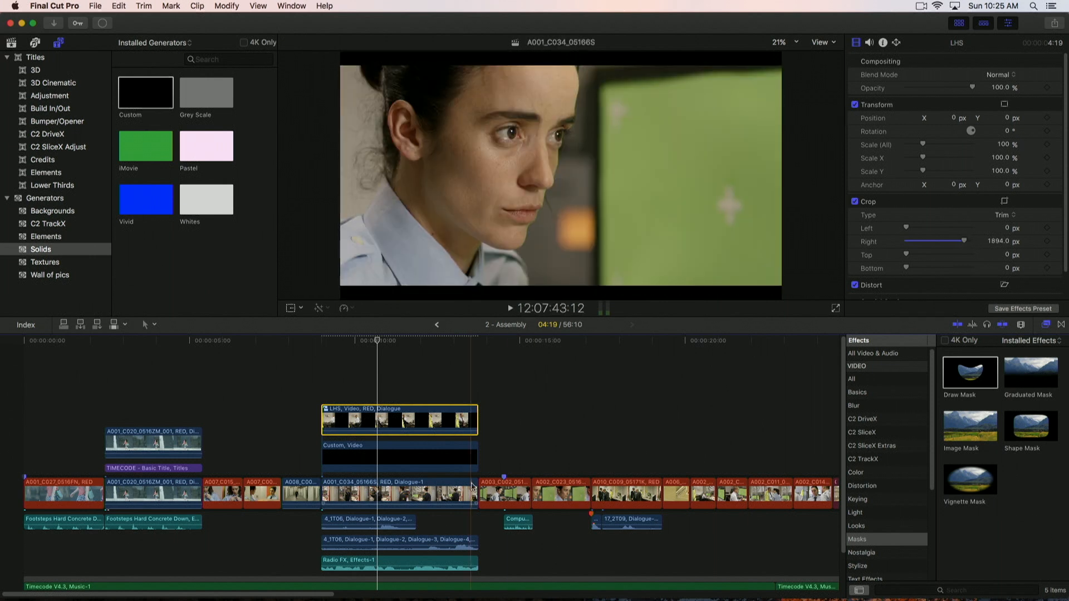
Set the lower A001_C034_05166S clip's Spatial Conform type to Fill and check the split screen around 12:07
left_click(401, 492)
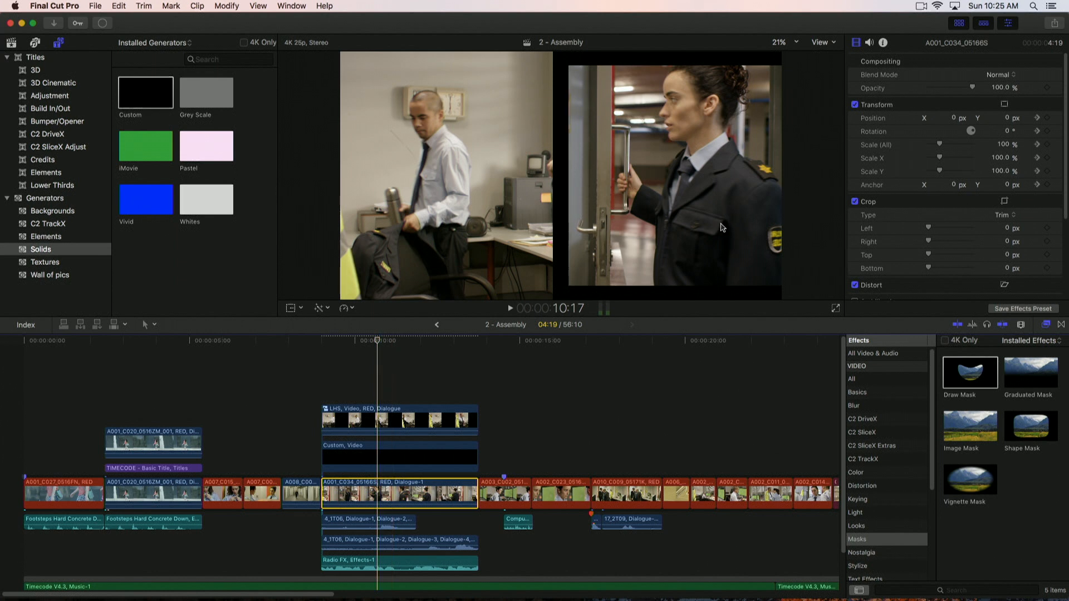
scroll(989, 241, "down", 5)
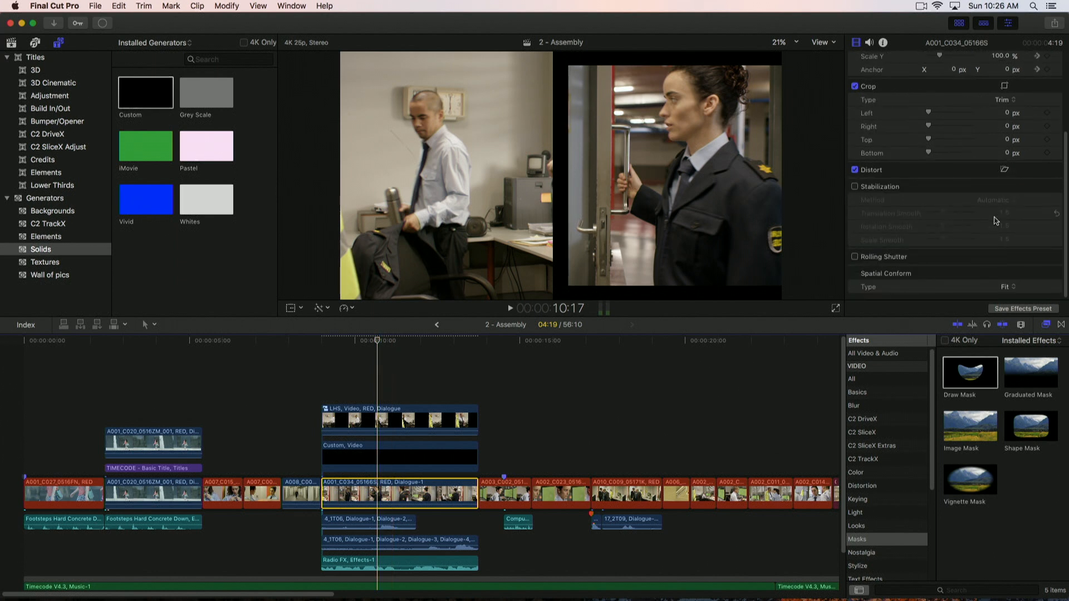
left_click(1009, 287)
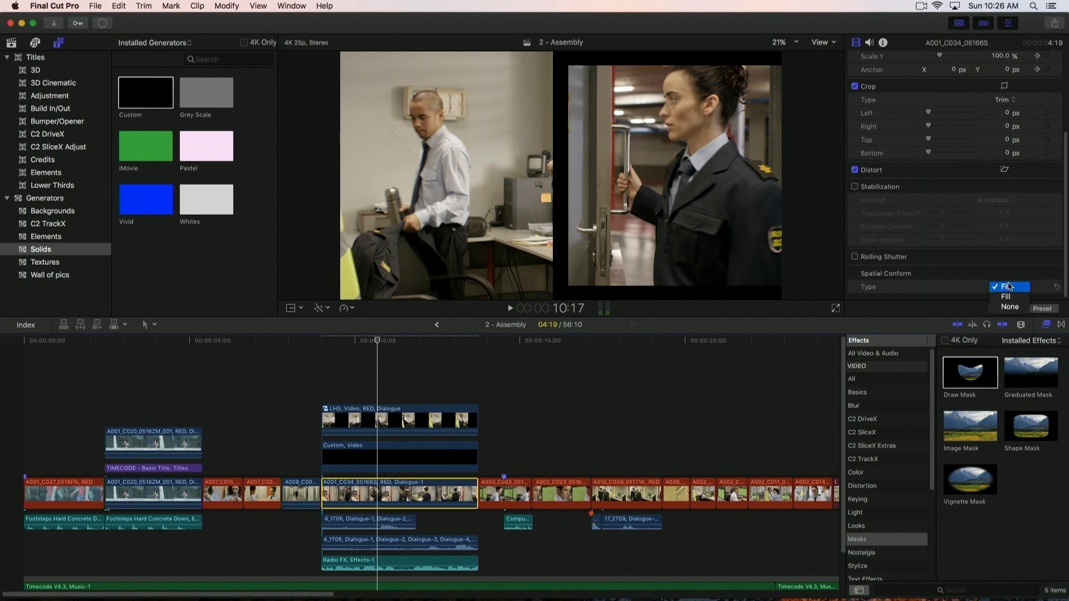
left_click(1011, 296)
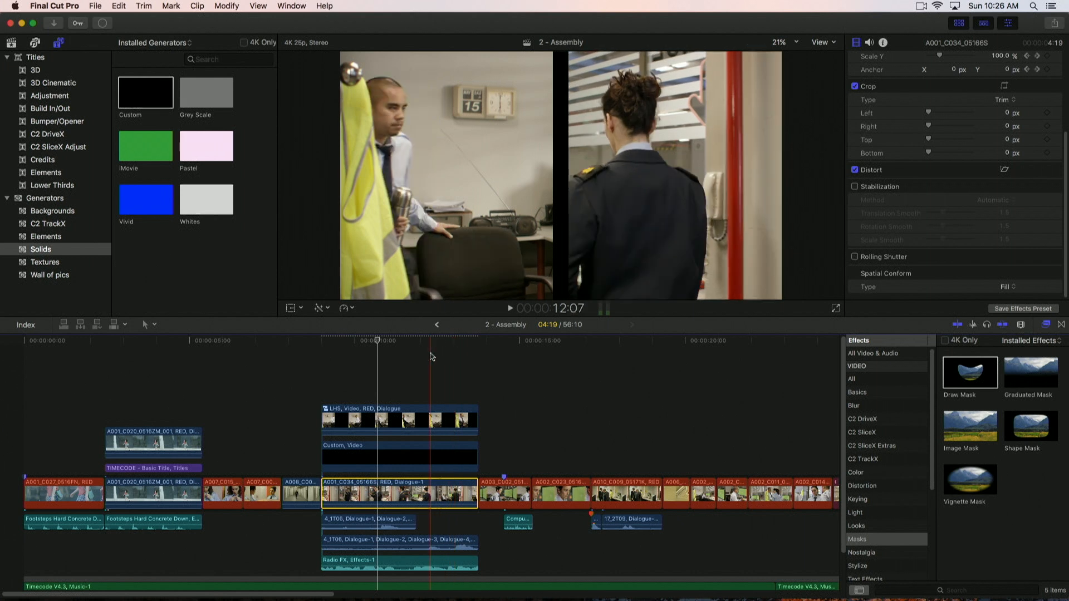
left_click(432, 355)
Fit the whole 2 - Assembly sequence in the timeline, and open the project 3 - Alex Master from 001_PROJECTS
key("shift+z")
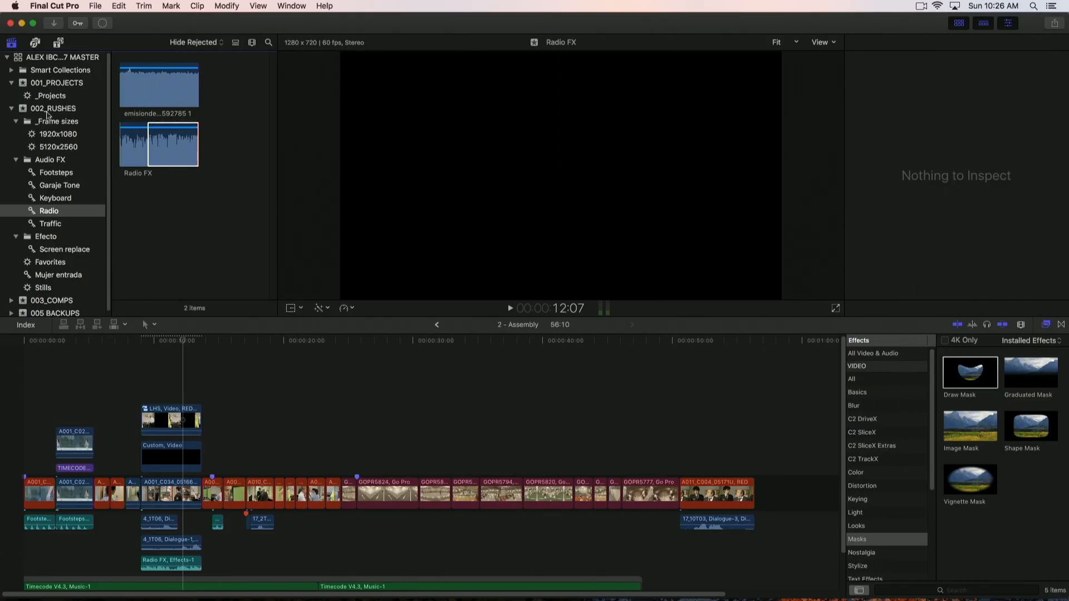
left_click(29, 96)
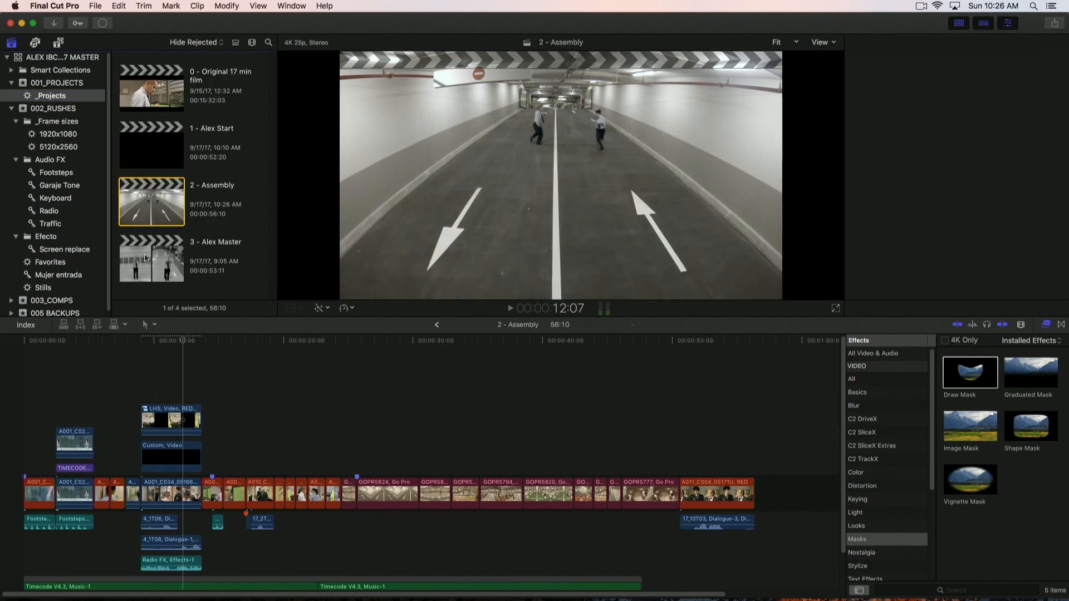
double_click(147, 246)
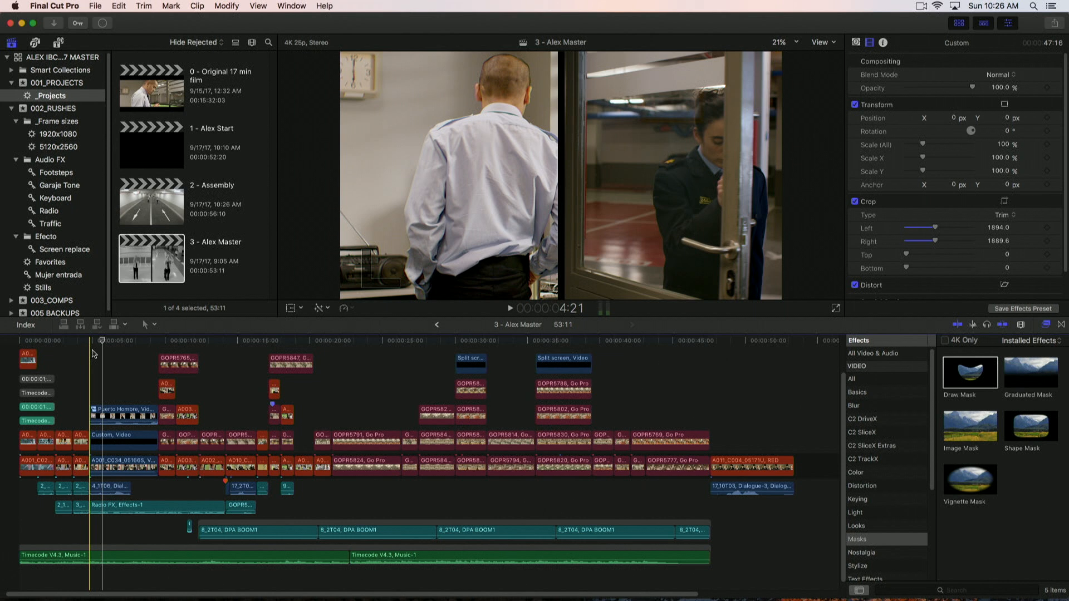
Combine every clip in the timeline into a compound clip named Master Output in the 001_PROJECTS event, and fit it in the timeline
left_click(1048, 327)
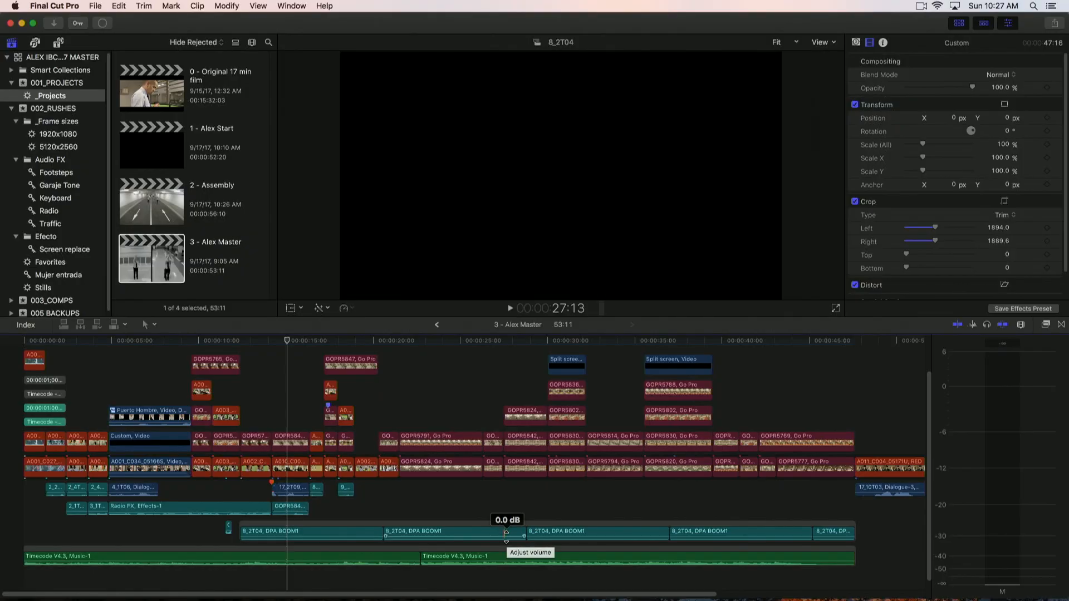
left_click(128, 369)
key("super+a")
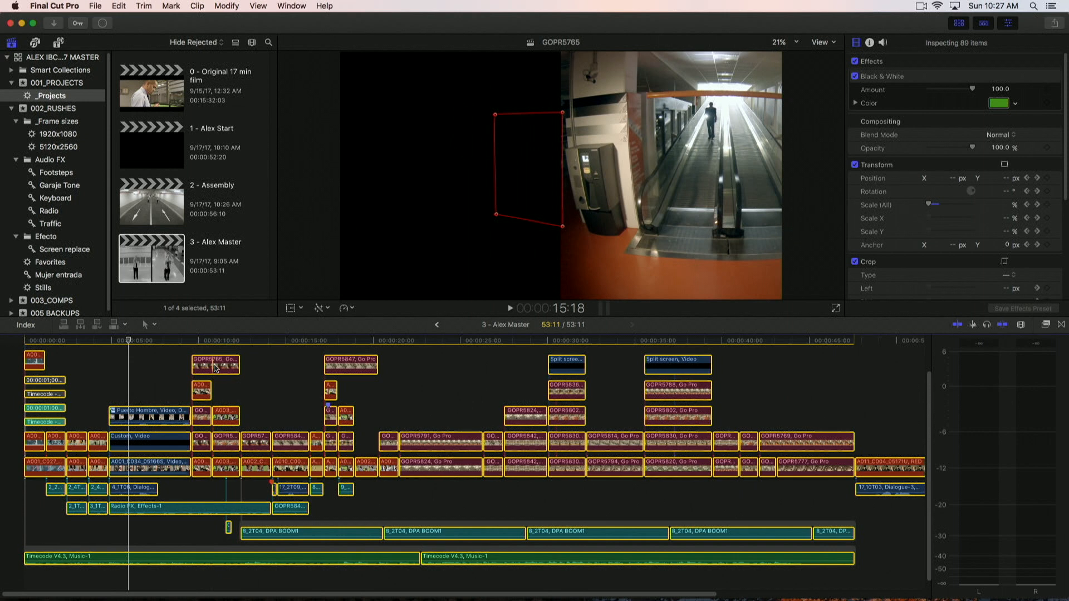
right_click(214, 368)
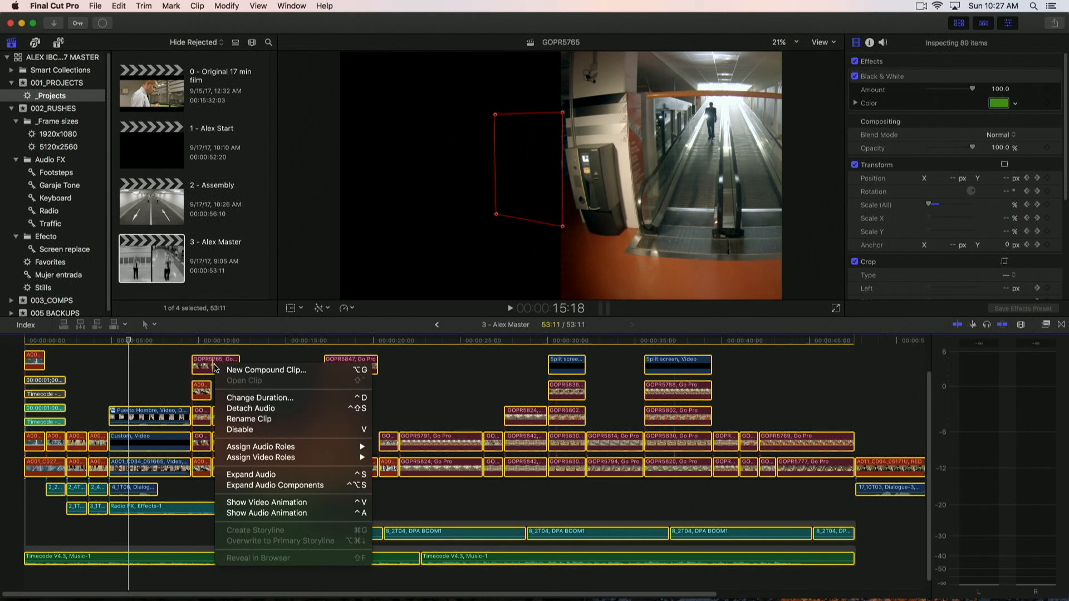
left_click(262, 371)
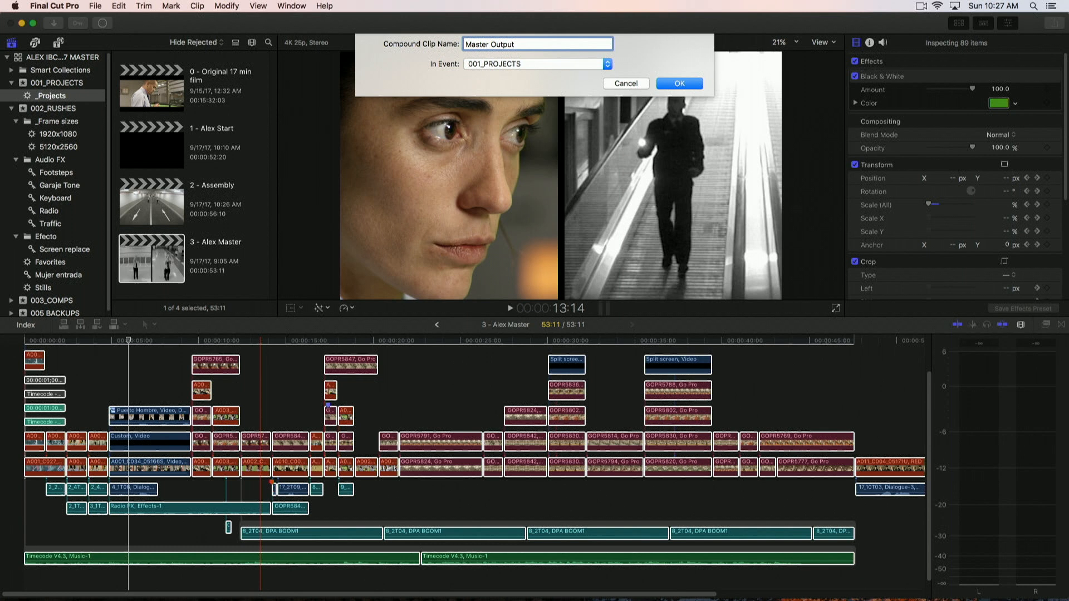
key("Return")
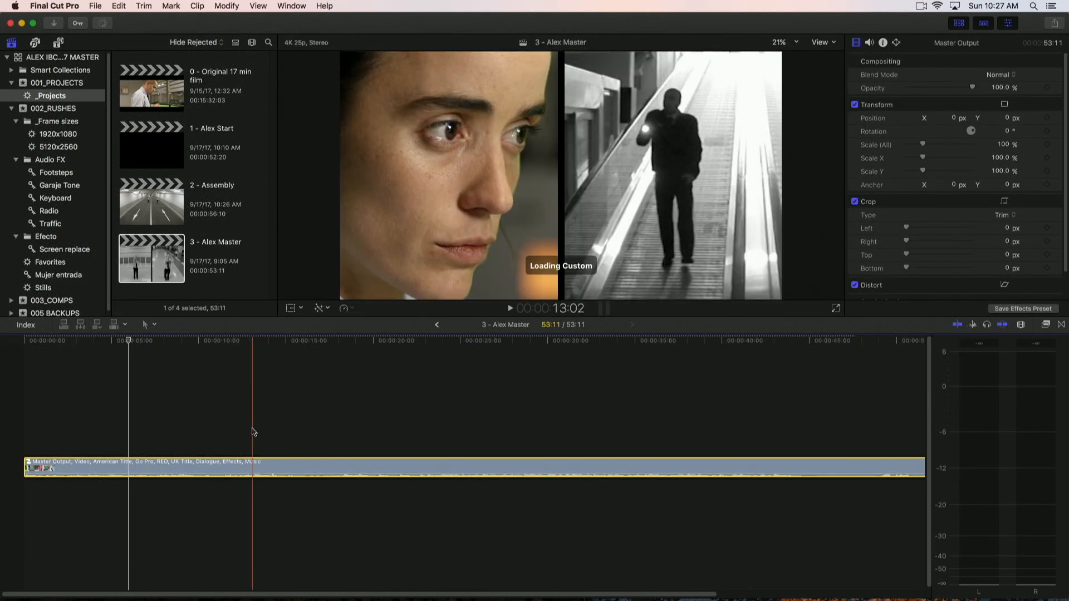
key("shift+z")
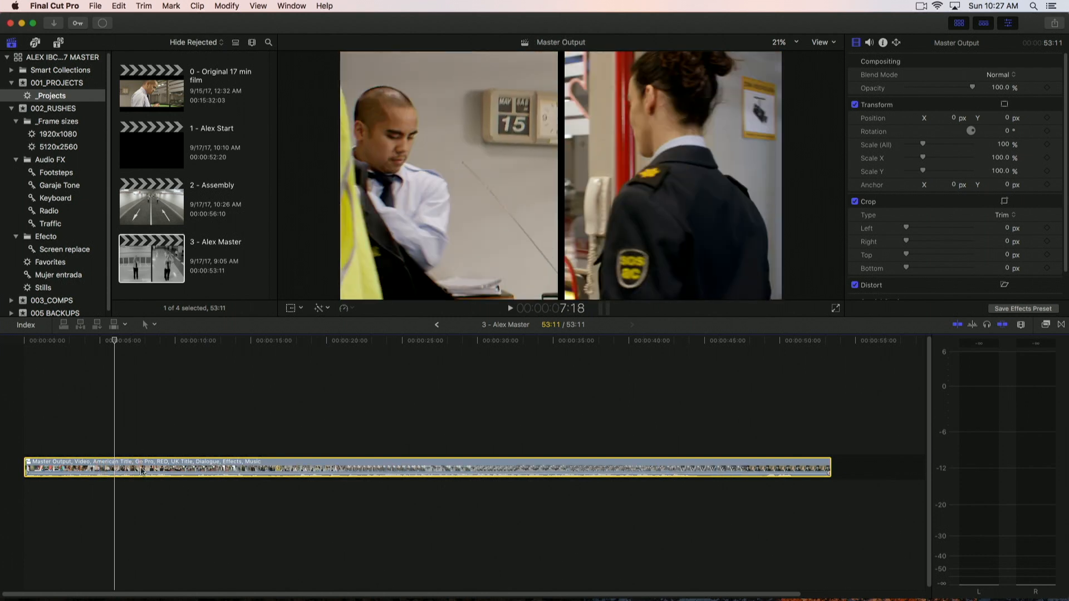
Increase the clip height in the timeline and split Master Output's audio into separate Dialogue, Effects and Music lanes
key("super+shift+equal")
key("super+shift+equal")
key("super+shift+equal")
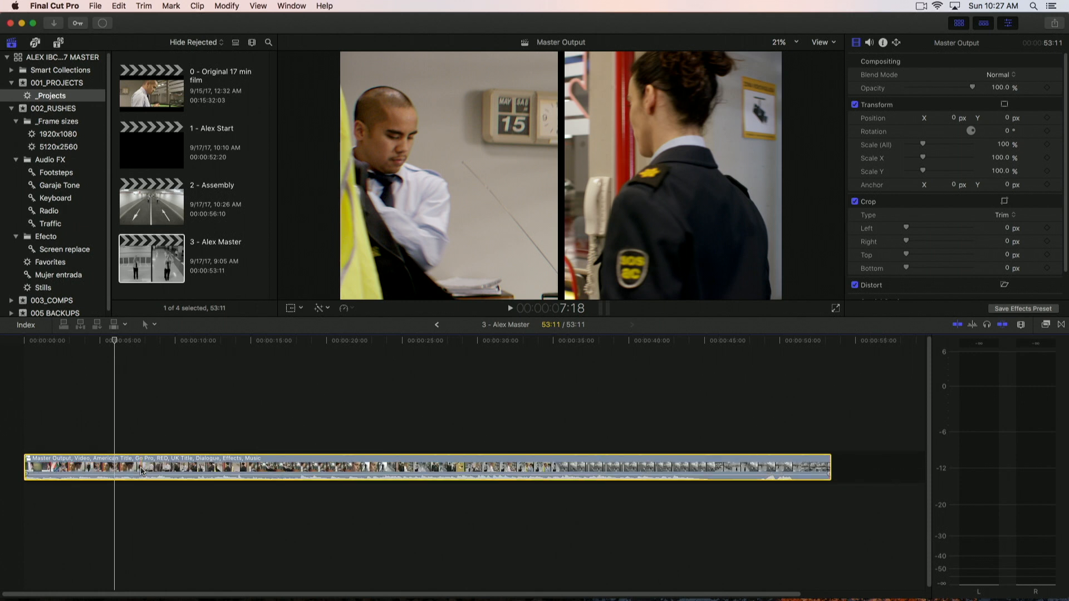
left_click(870, 43)
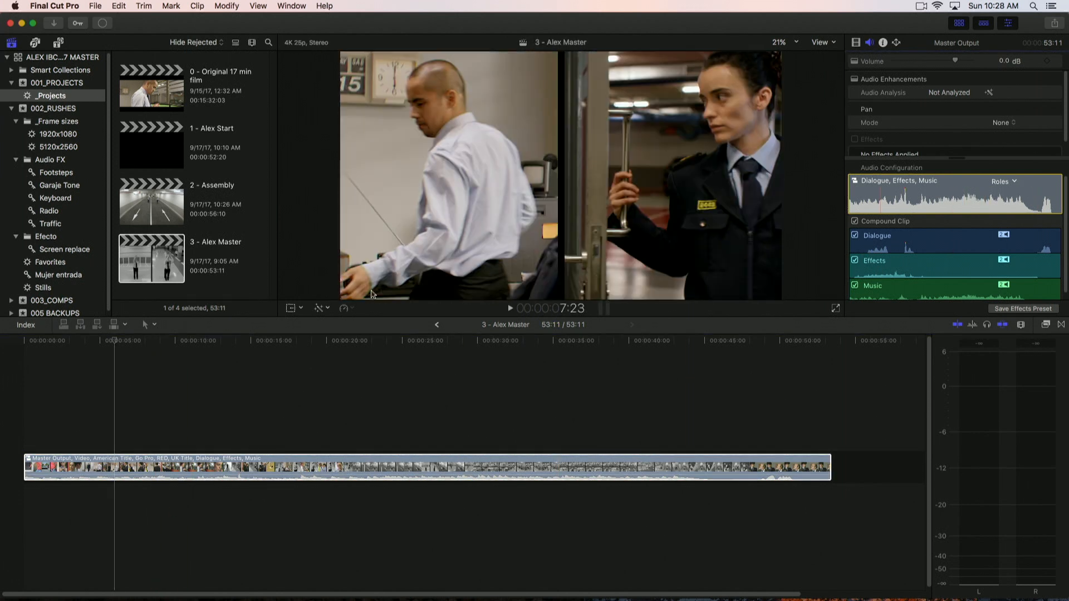
left_click(25, 325)
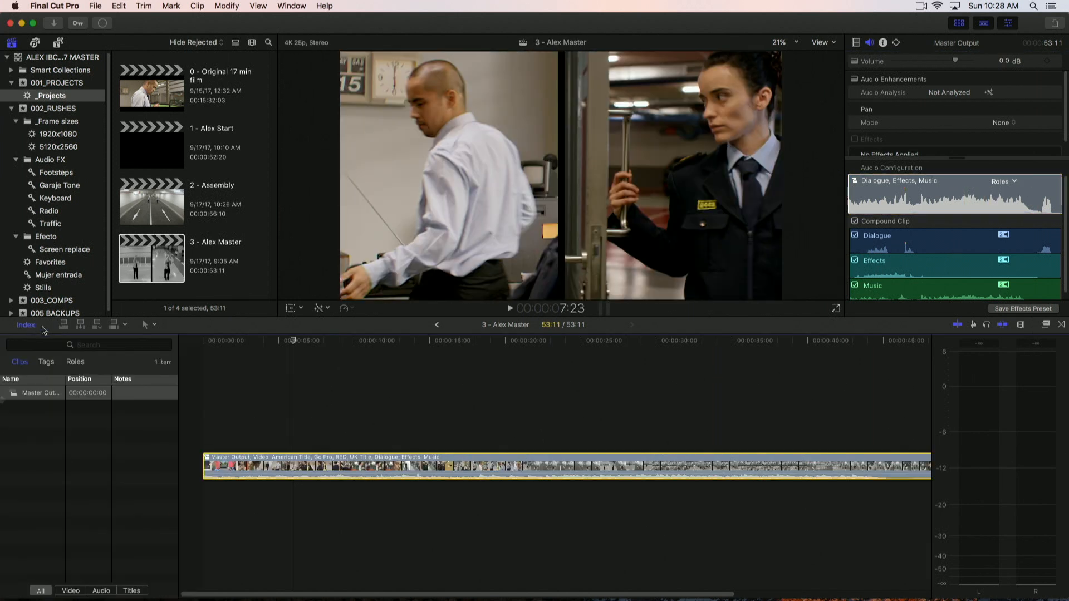
left_click(75, 363)
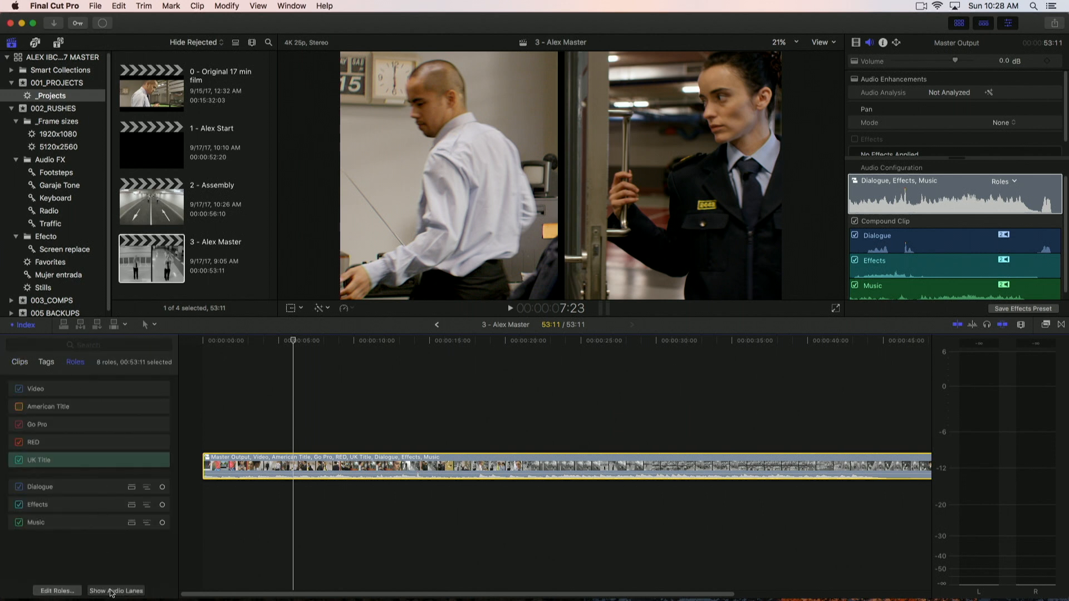
left_click(111, 591)
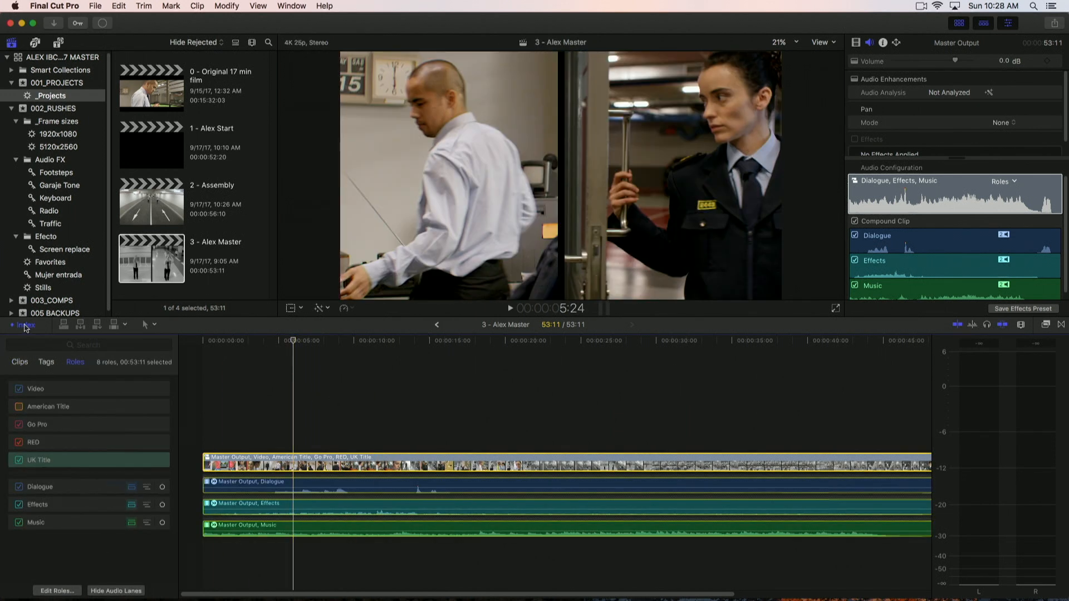
left_click(25, 326)
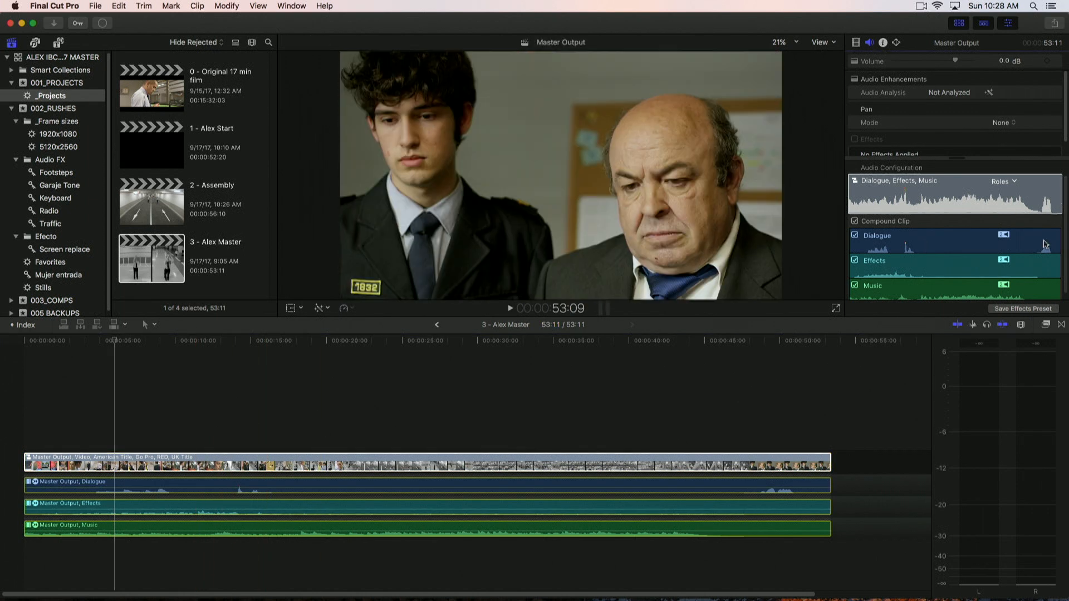
Apply the Compressor audio effect from Levels to Master Output's Dialogue lane and play back a short stretch
left_click(1046, 326)
scroll(725, 455, "down", 5)
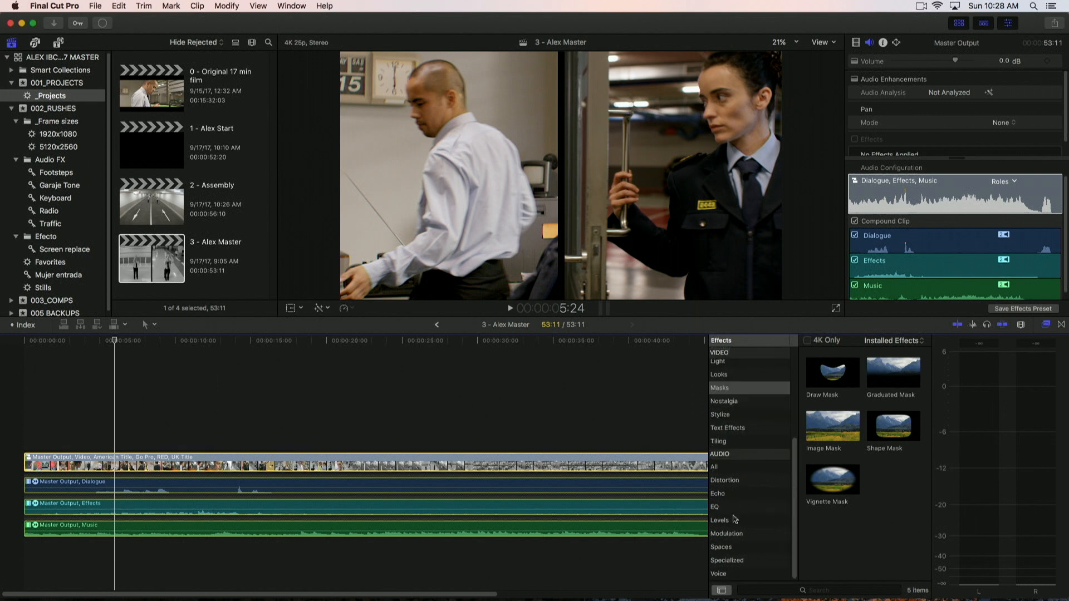
left_click(734, 520)
left_click_drag(889, 458, 454, 489)
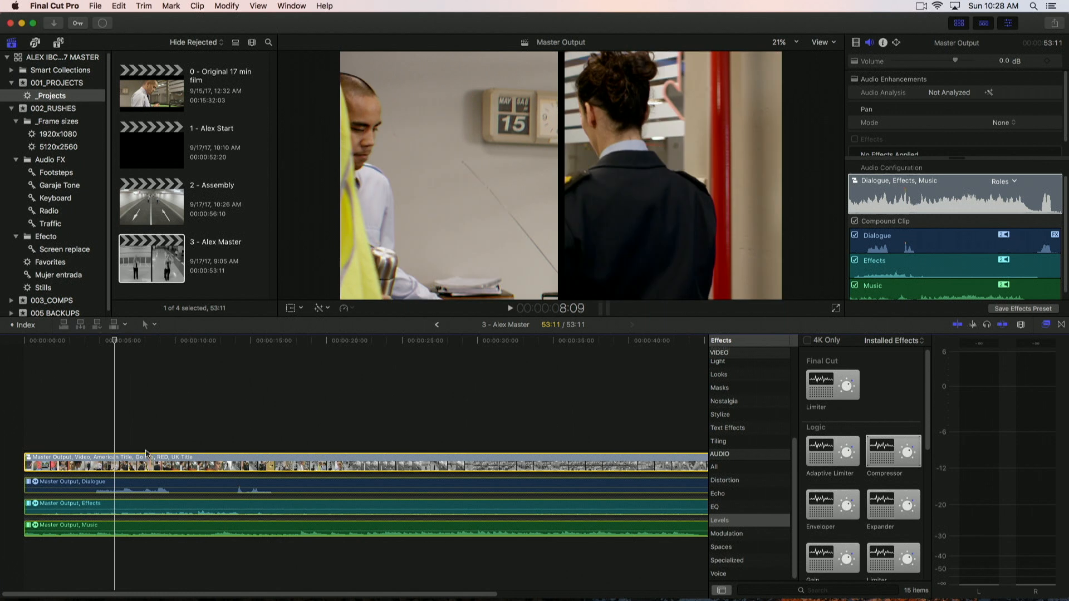
left_click(97, 384)
key("super+minus")
key("space")
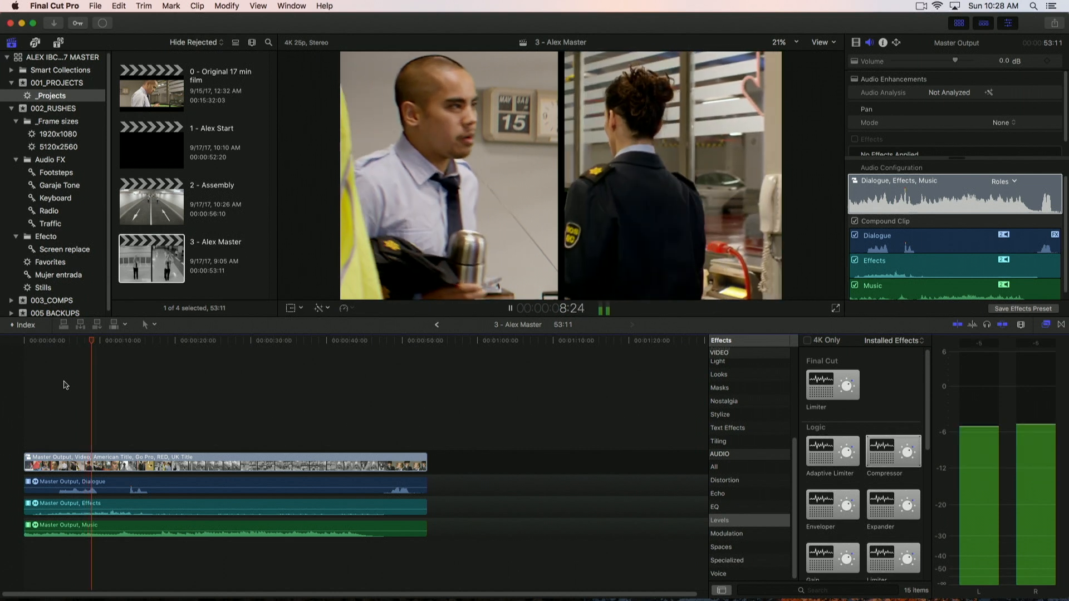
key("space")
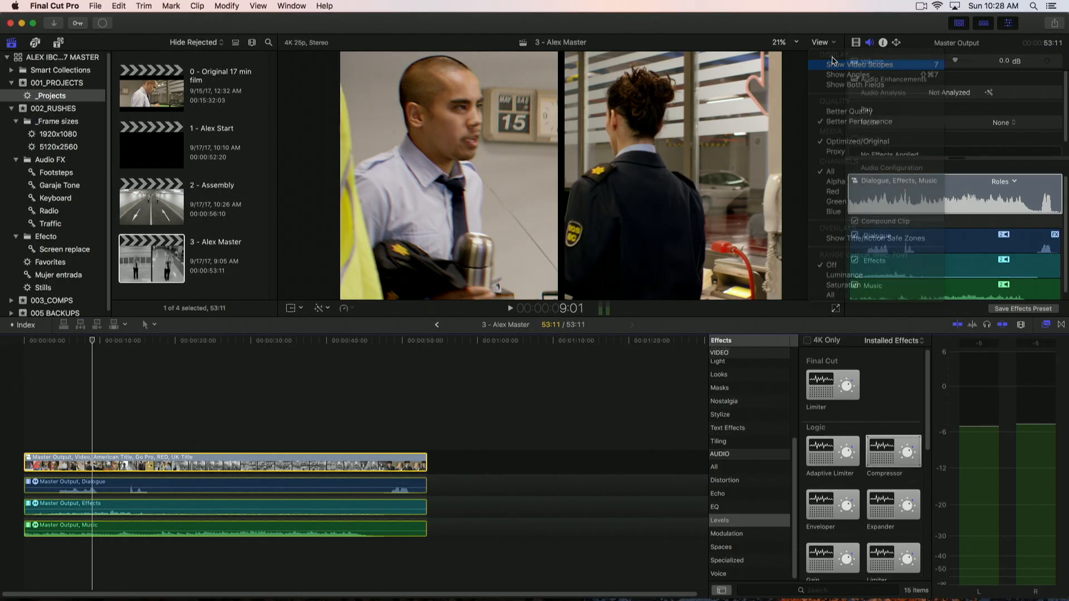
Show the video scopes, set the viewer's range check to All and inspect the frame at 5:22
key("super+a")
key("super+7")
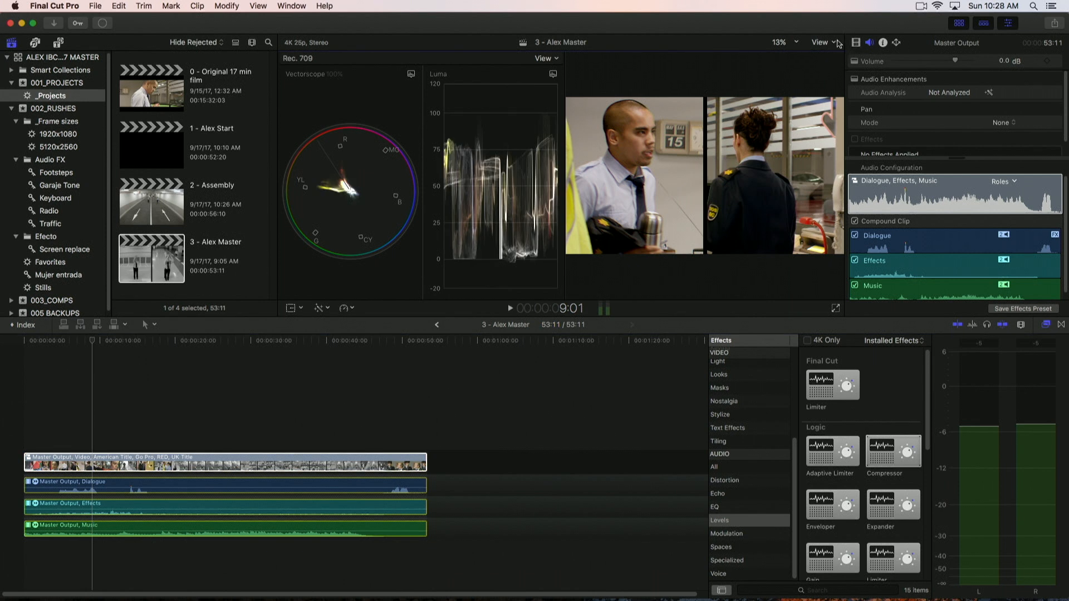
left_click(839, 44)
left_click(824, 299)
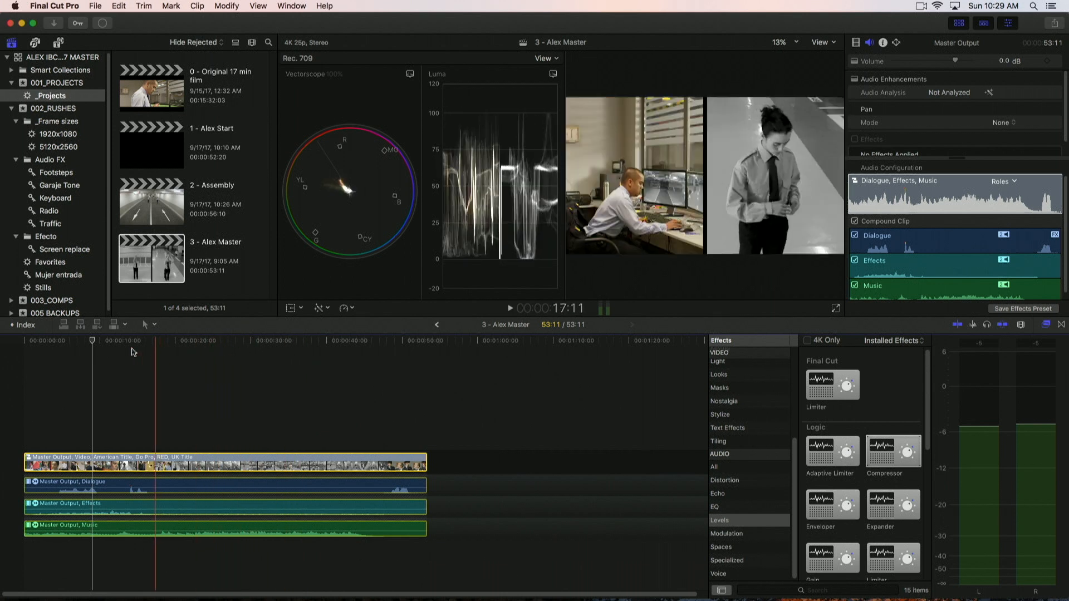
left_click(69, 345)
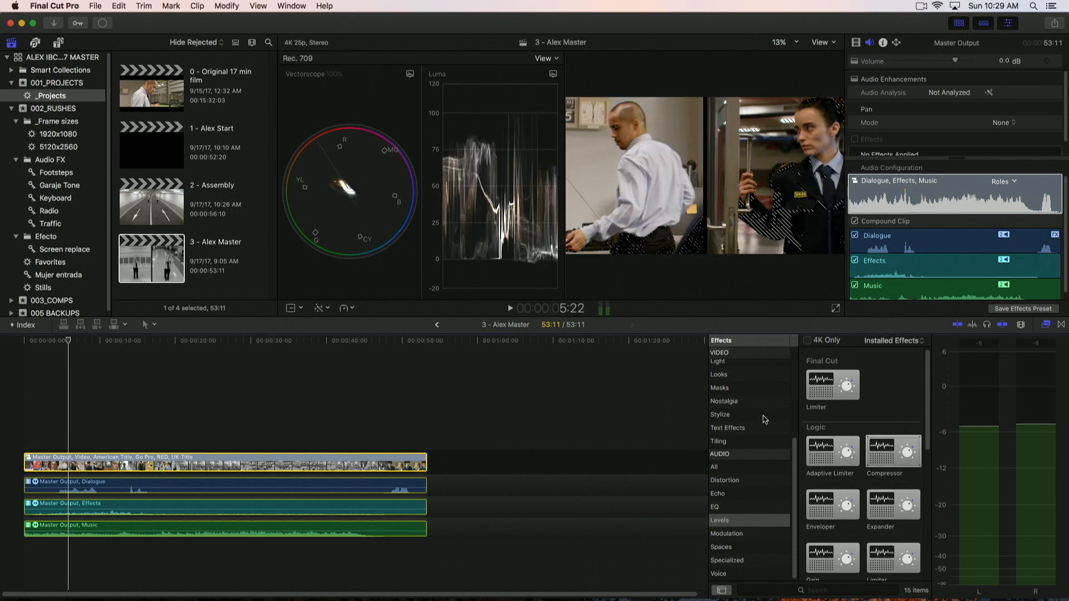
Apply the Broadcast Safe color effect to the Master Output clip, hide the effects and enlarge the timeline
scroll(794, 381, "up", 5)
scroll(794, 380, "up", 1)
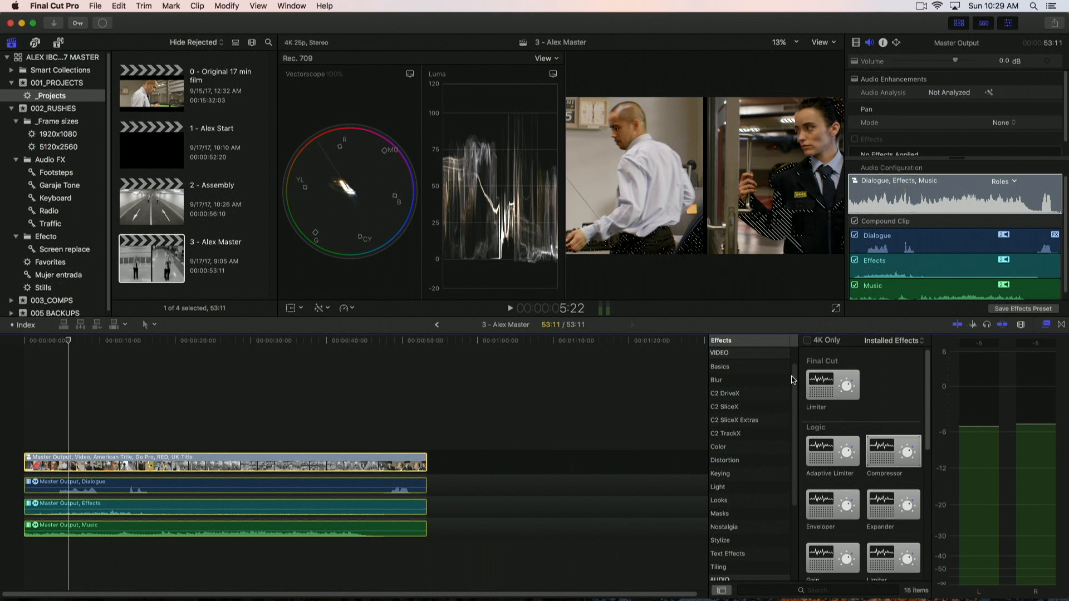
left_click(722, 447)
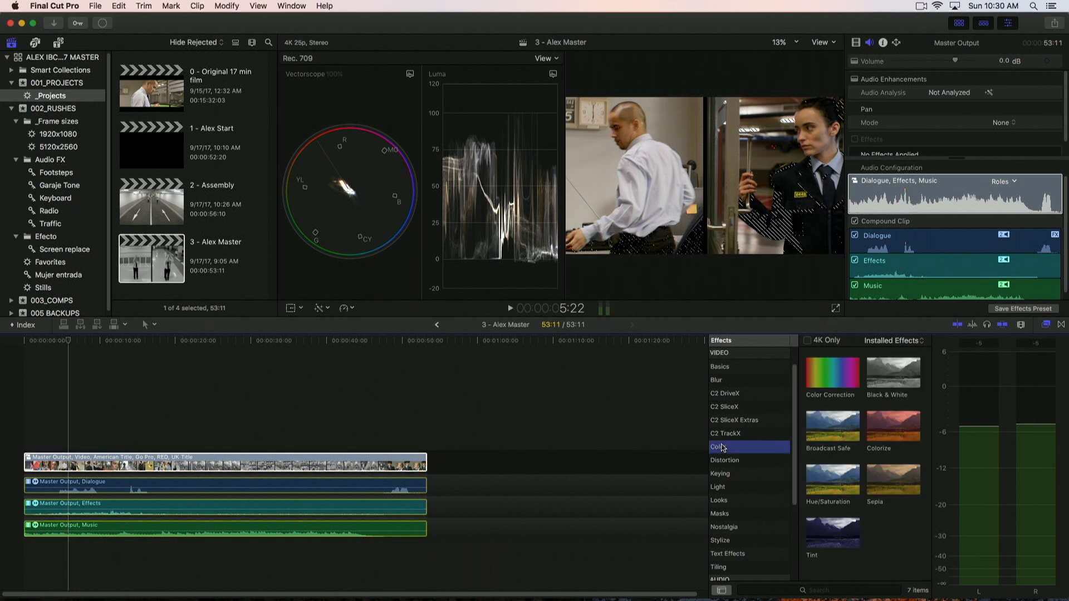
left_click_drag(812, 427, 251, 455)
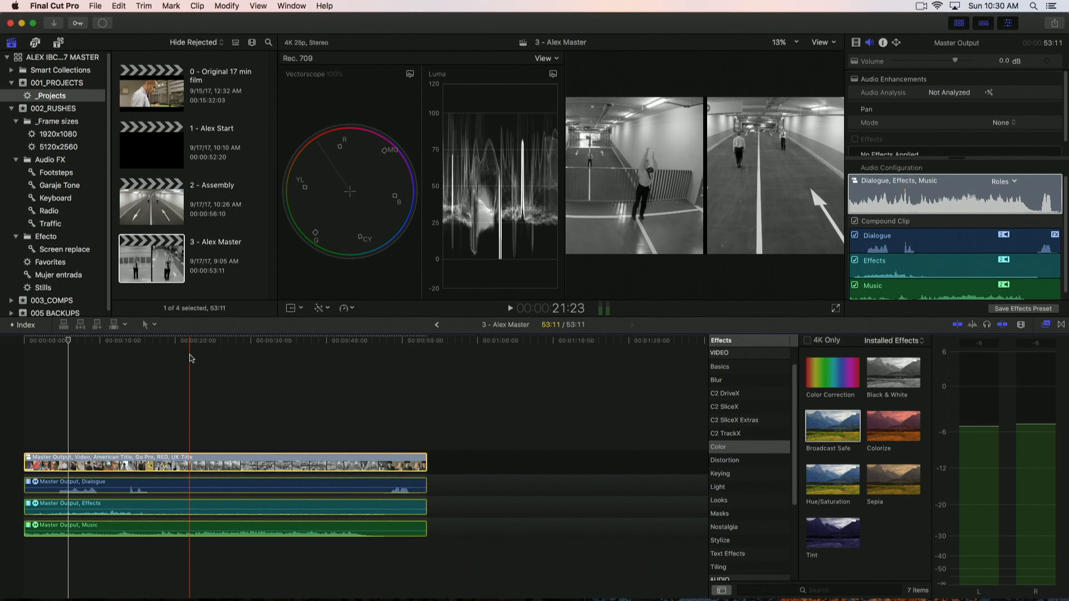
left_click(1046, 326)
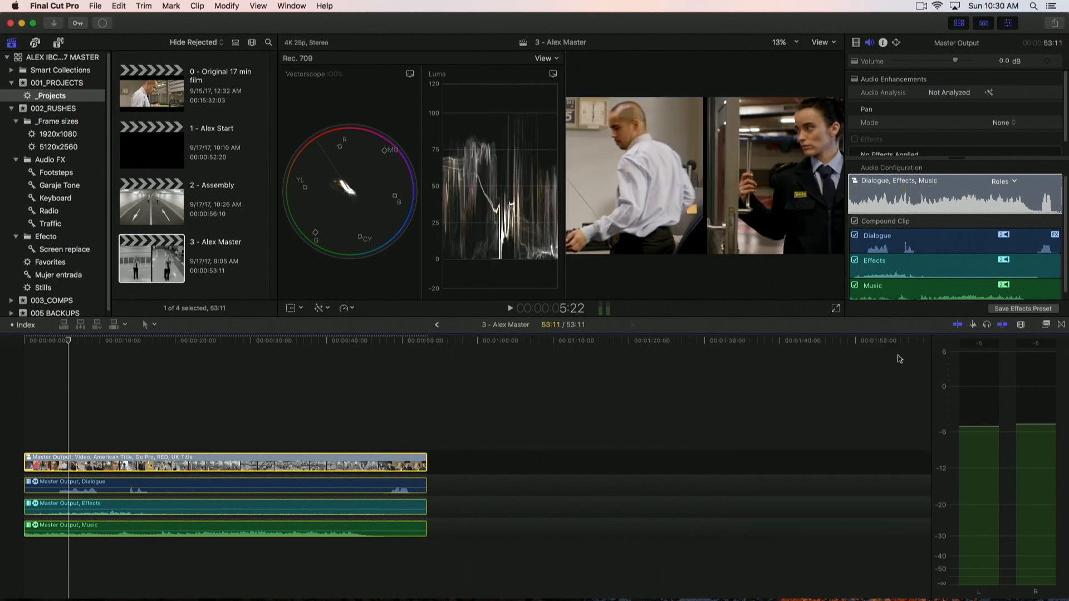
key("super+equal")
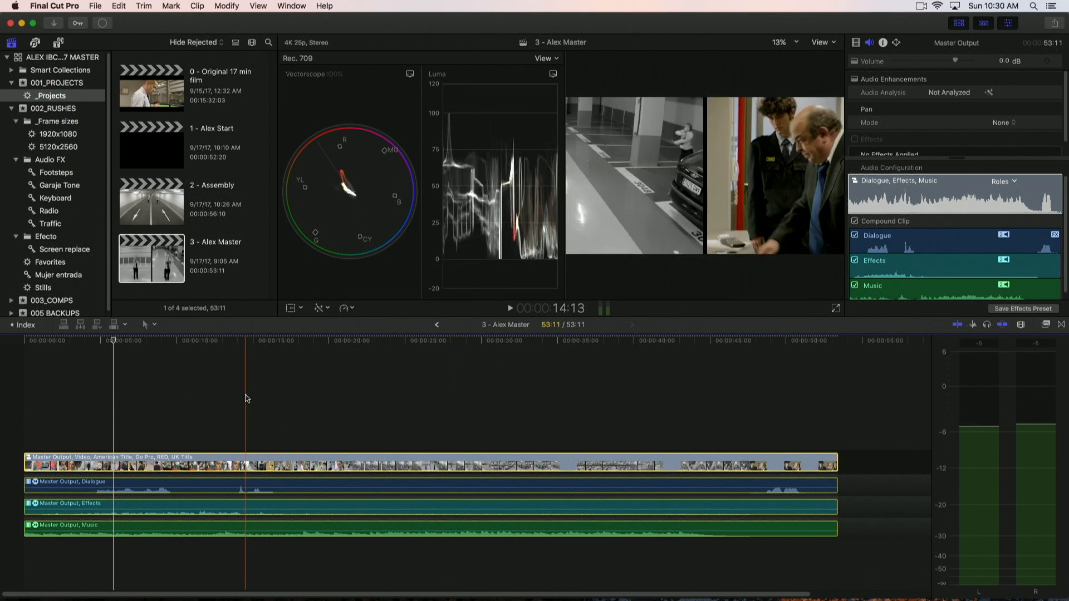
Review the Master File export settings and format choices for the 3 - Alex Master project without exporting
left_click(147, 260)
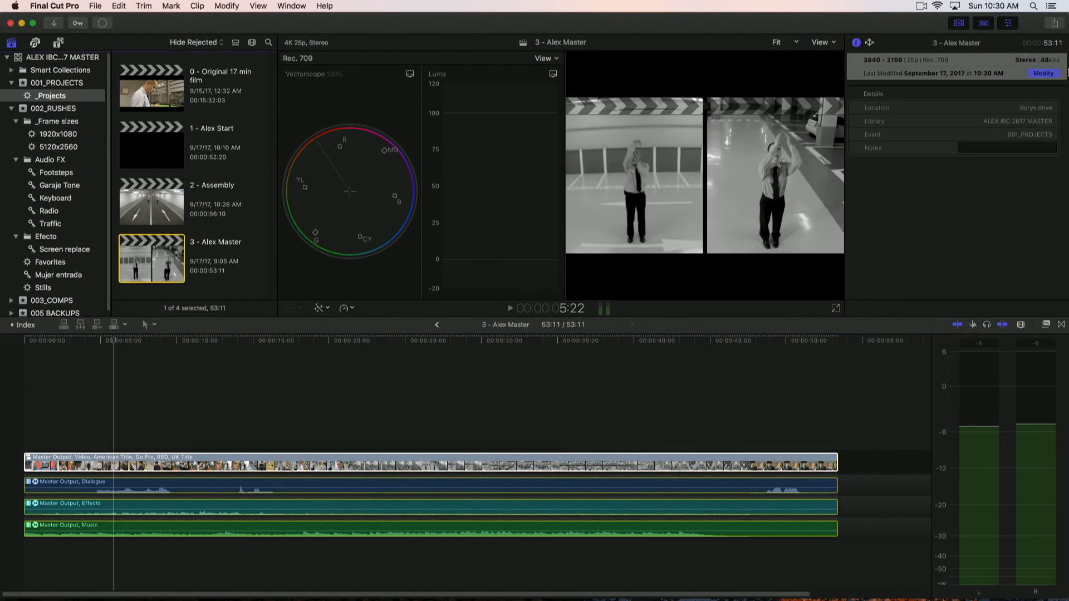
left_click(1054, 24)
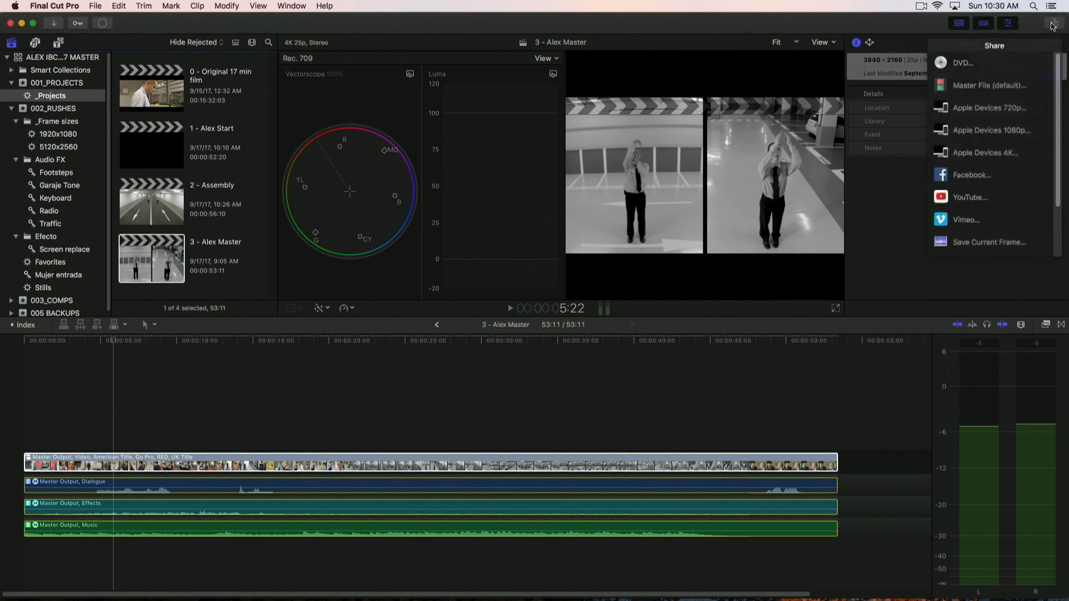
left_click(989, 85)
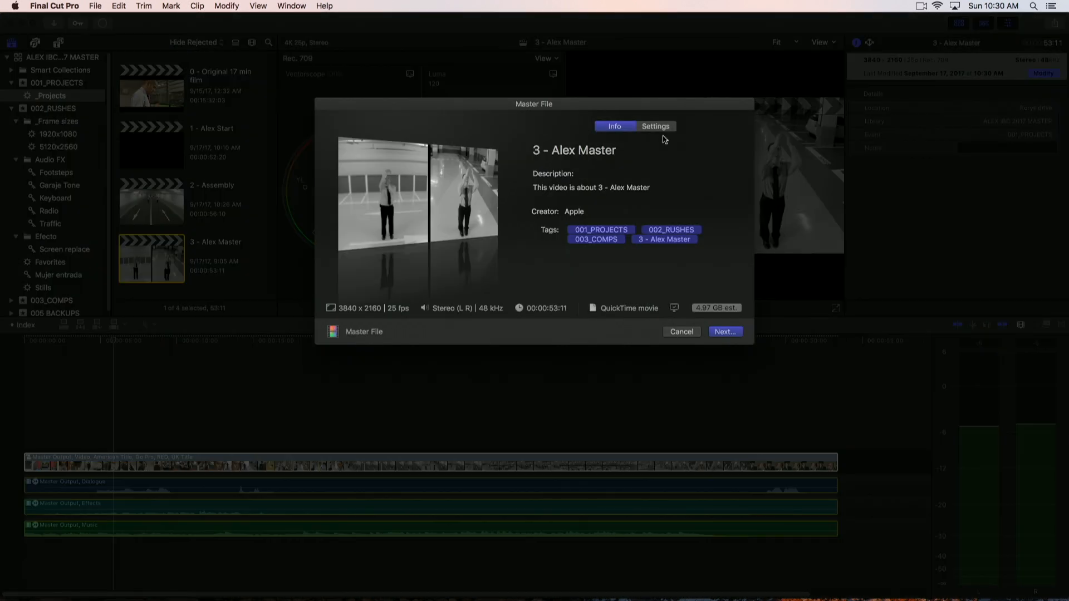
left_click(657, 127)
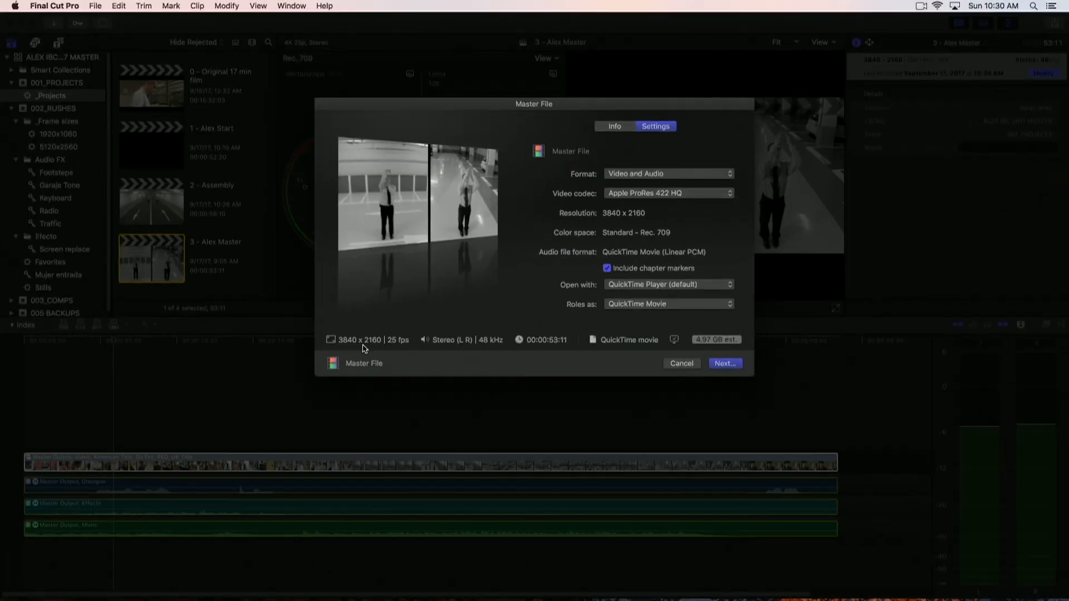
left_click(664, 177)
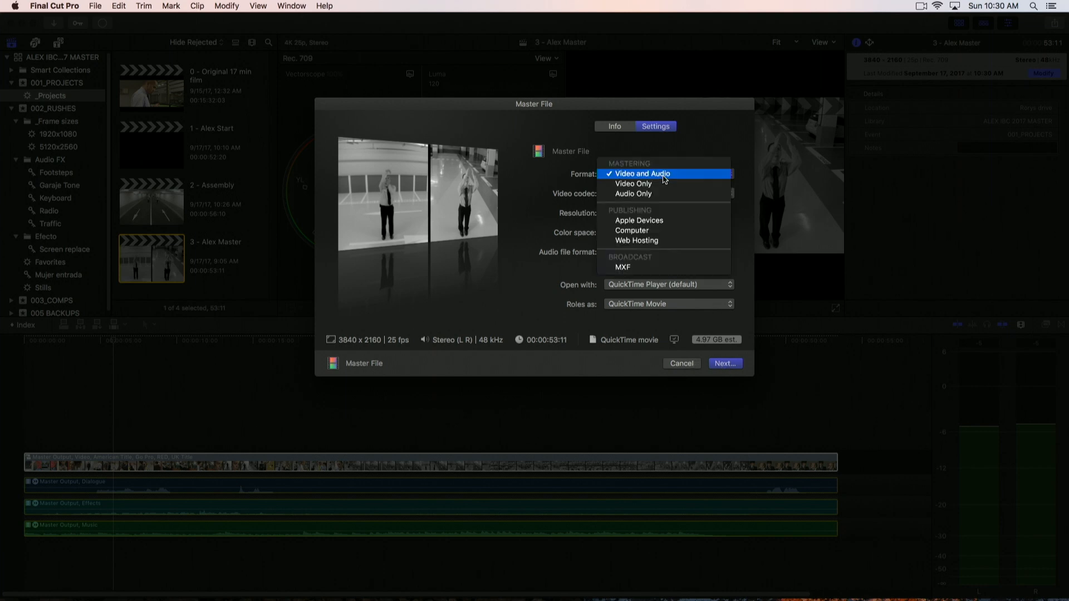
left_click(690, 149)
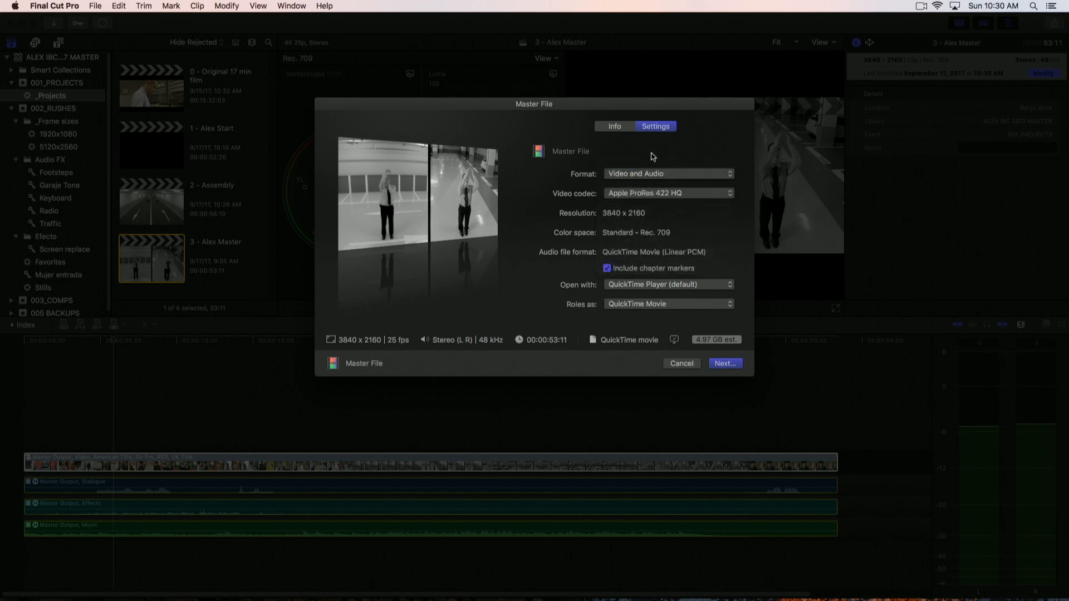
left_click(680, 363)
Duplicate the 3 - Alex Master project and rename the copy 3 - Alex Master HD
right_click(155, 252)
left_click(192, 282)
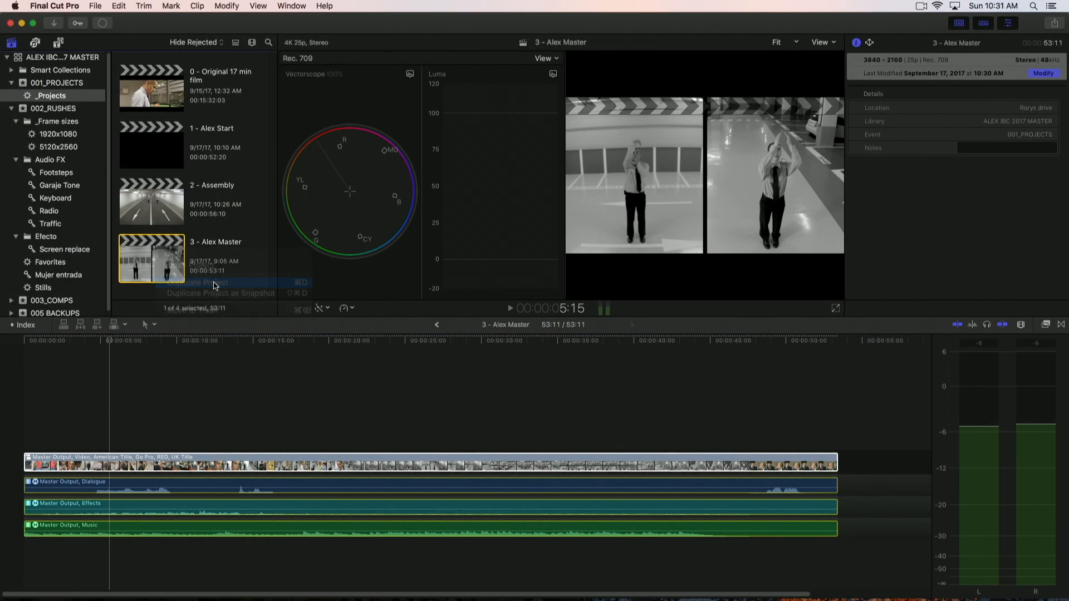
scroll(212, 258, "up", 3)
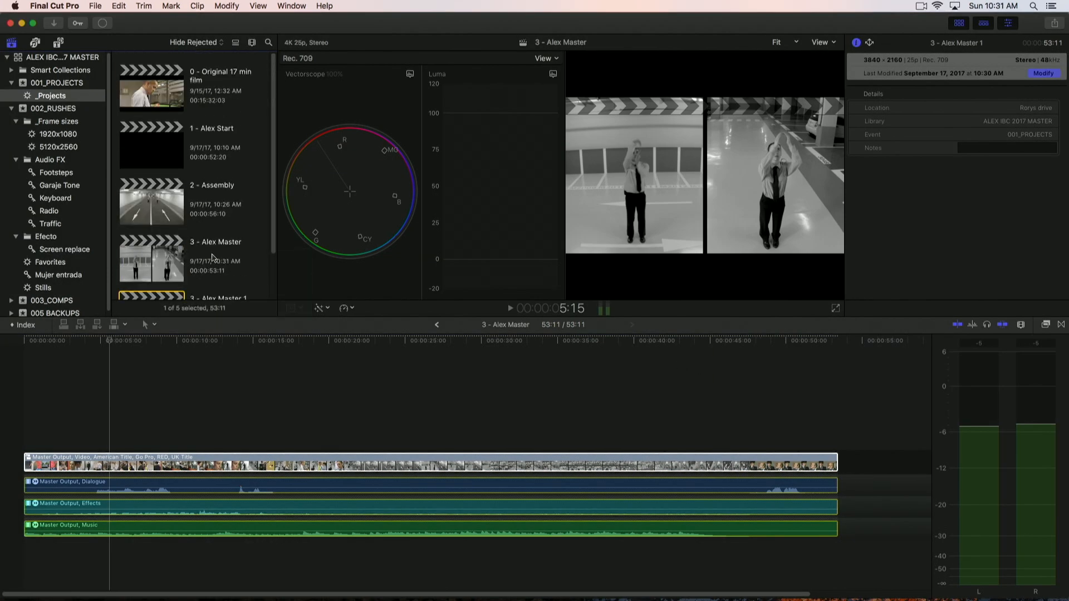
scroll(212, 257, "down", 2)
left_click(240, 247)
left_click(251, 245)
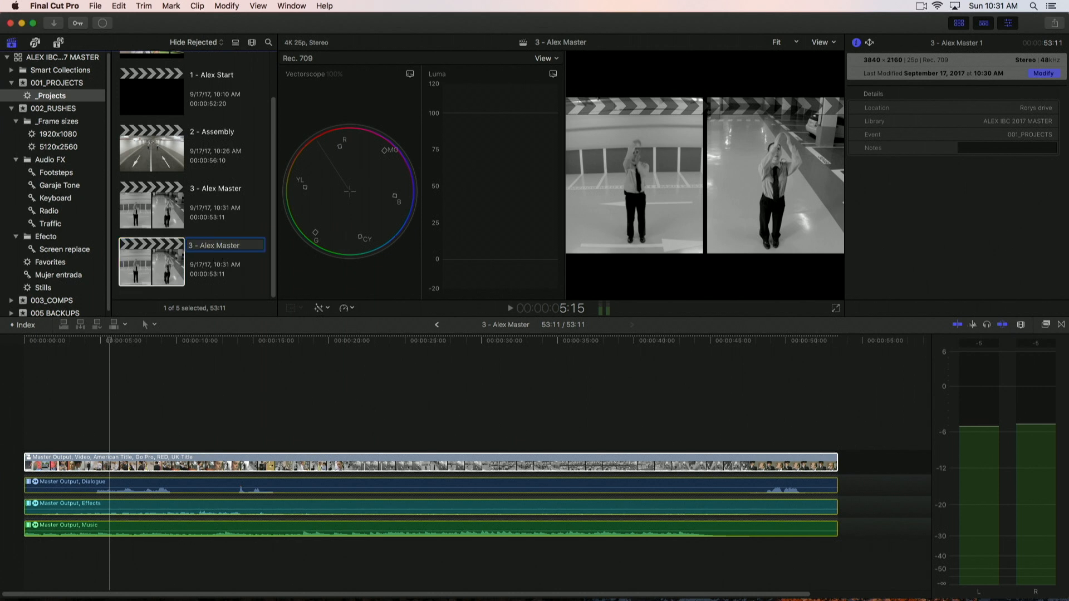
type("HD")
key("Return")
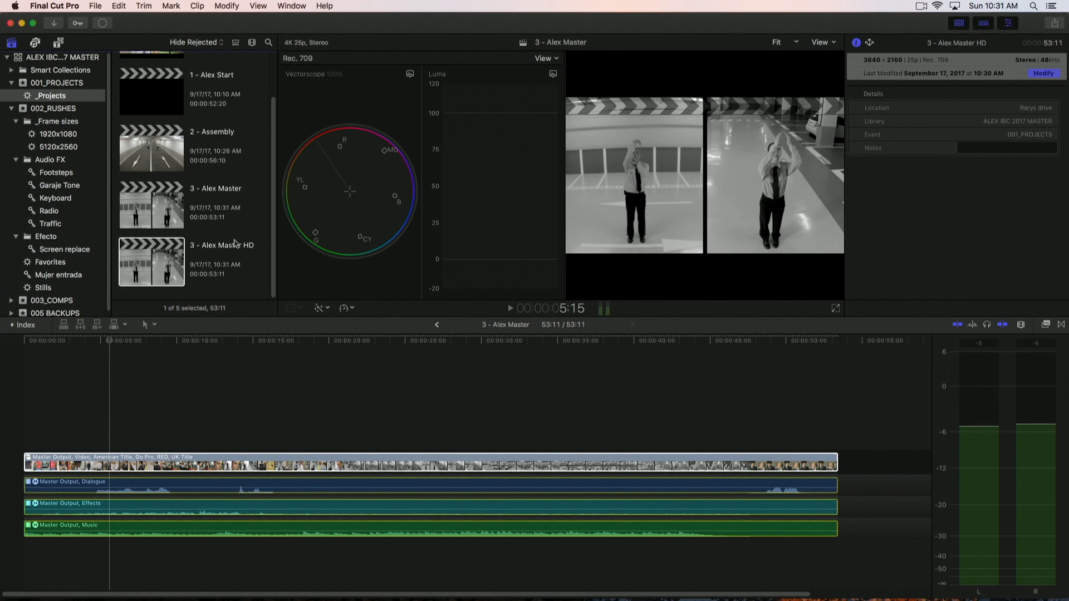
Change the 3 - Alex Master HD project's video format to 1080p HD at 1920x1080, 25p
left_click(141, 259)
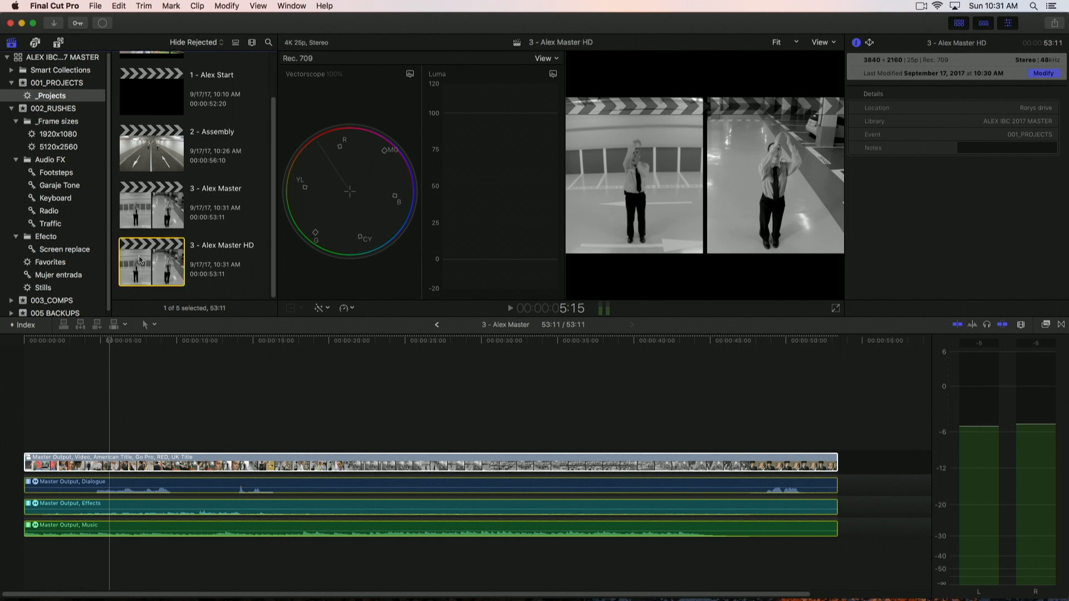
left_click(1039, 74)
left_click(486, 82)
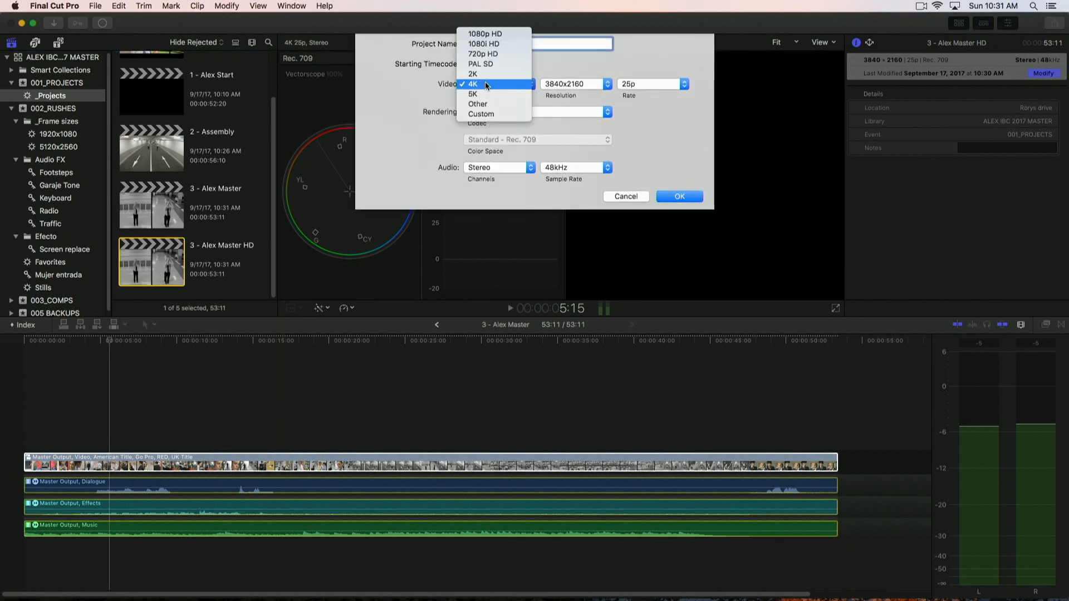
left_click(489, 38)
left_click(681, 194)
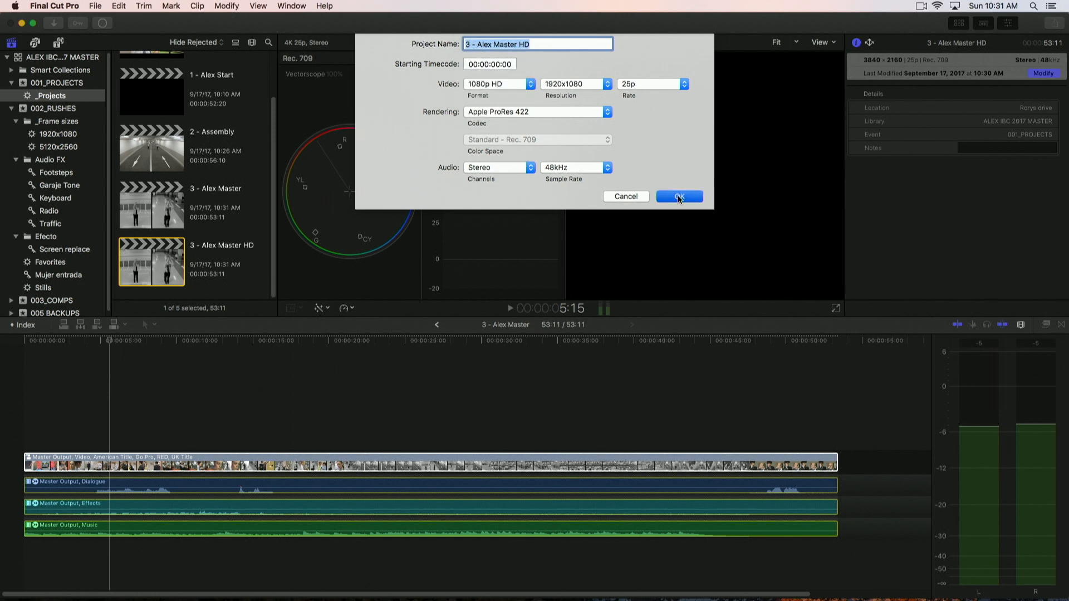